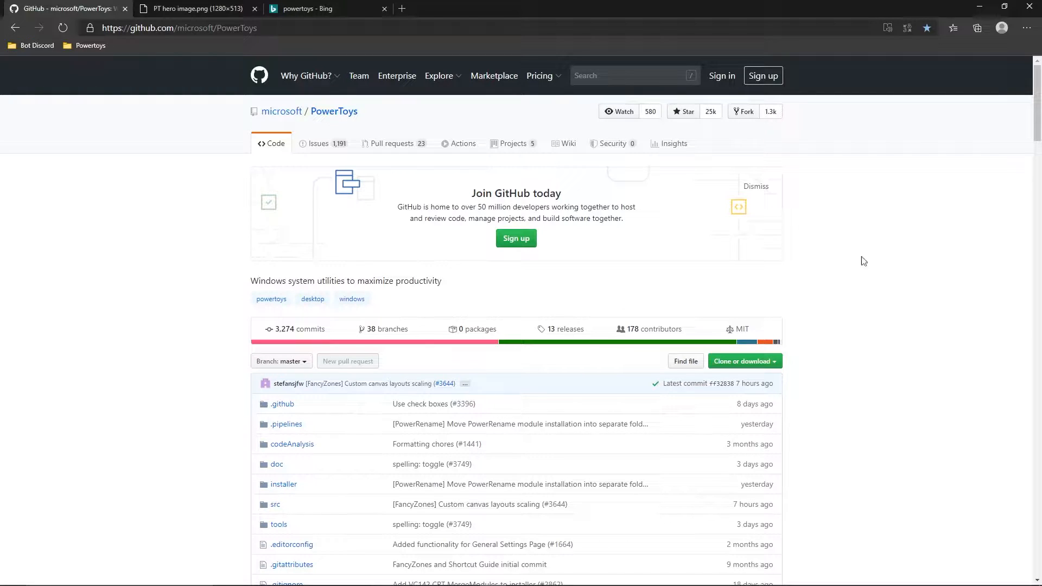
# Step: Open the PowerToys "Downloading & Release notes" page in a separate tab, review the v0.18.1 release and its assets, and close the tab
pyautogui.moveTo(1036, 136); pyautogui.dragTo(1019, 224)
pyautogui.scroll(-3, 1015, 230)
pyautogui.scroll(-1, 369, 250)
pyautogui.scroll(-5, 189, 248)
pyautogui.scroll(15, 433, 304)
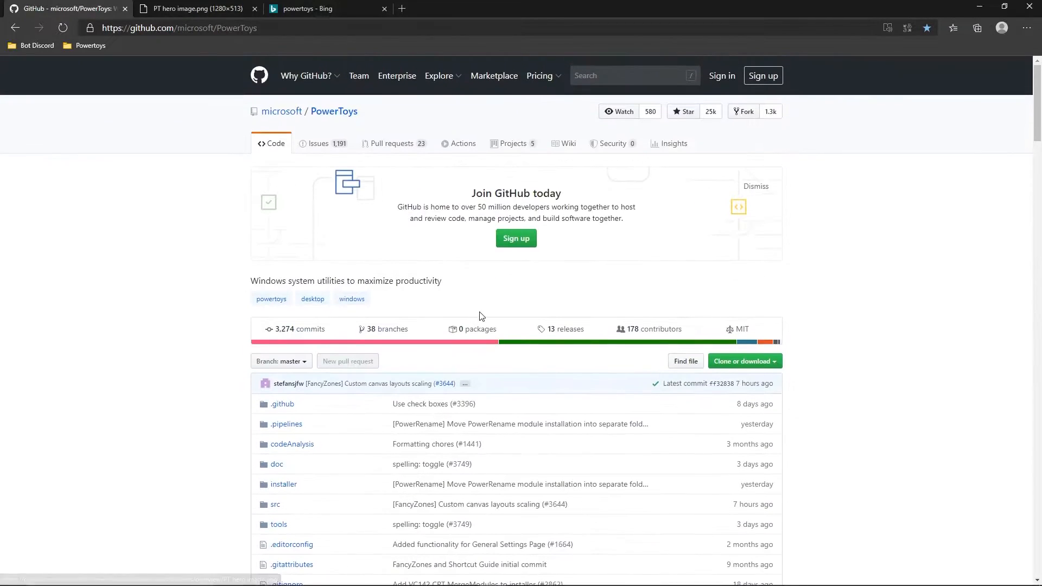
pyautogui.scroll(-12, 109, 221)
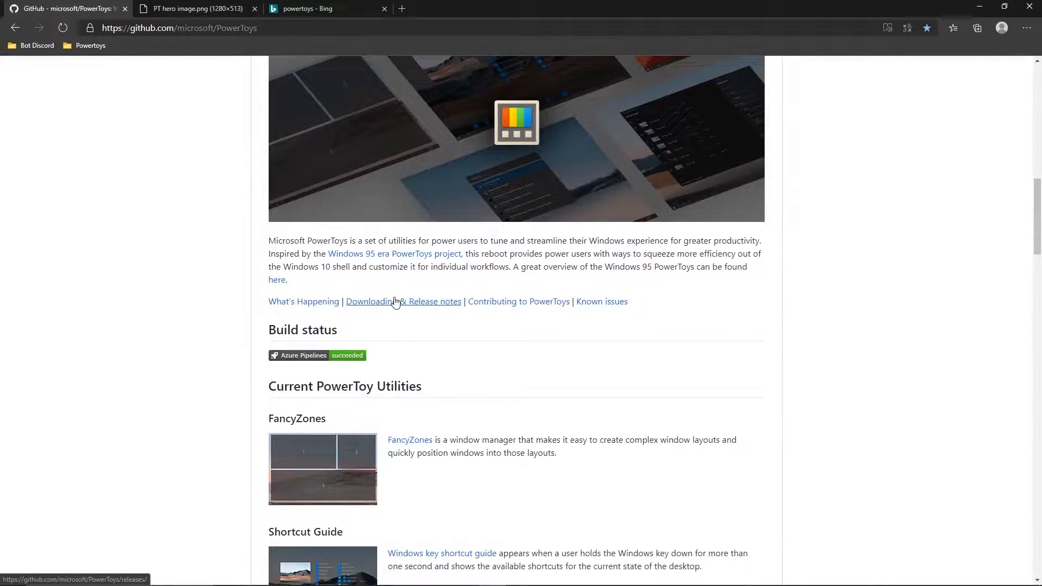
pyautogui.middleClick(399, 303)
pyautogui.click(210, 10)
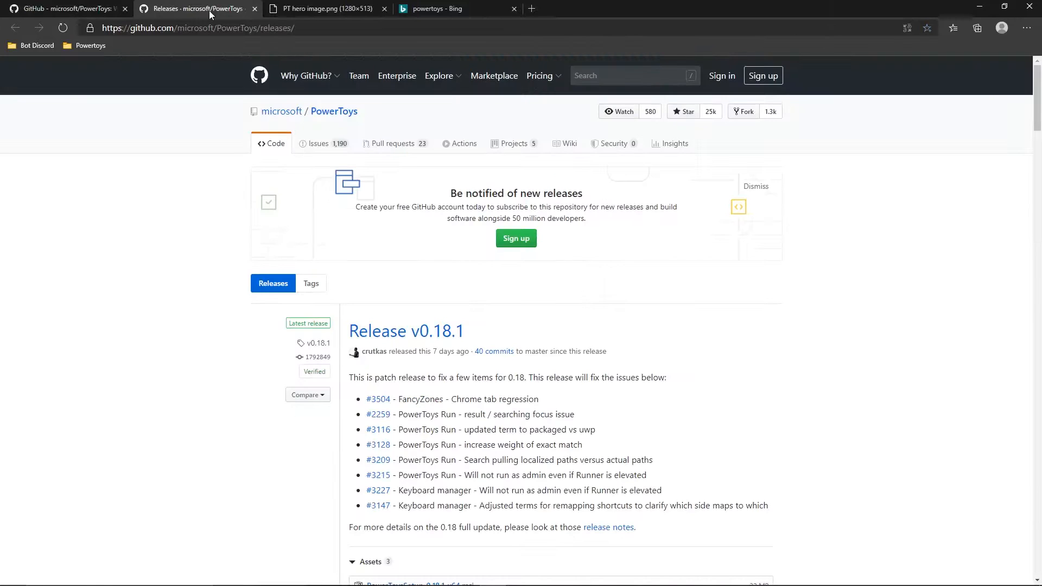
pyautogui.scroll(-3, 128, 165)
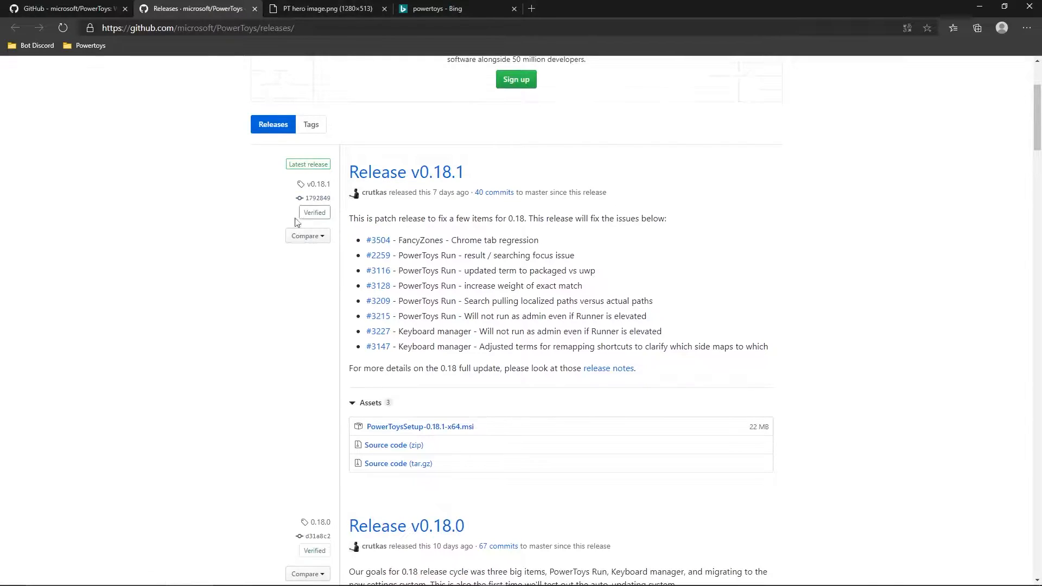
pyautogui.scroll(-1, 296, 221)
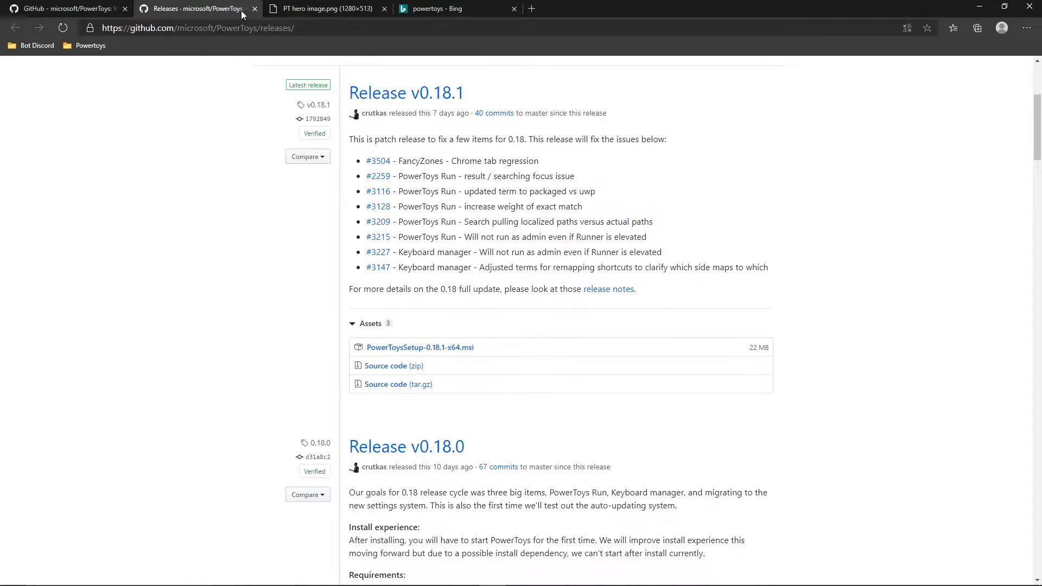
pyautogui.click(254, 9)
# Step: Review the current PowerToys utilities and the installation requirements in the repository's readme
pyautogui.scroll(-4, 196, 233)
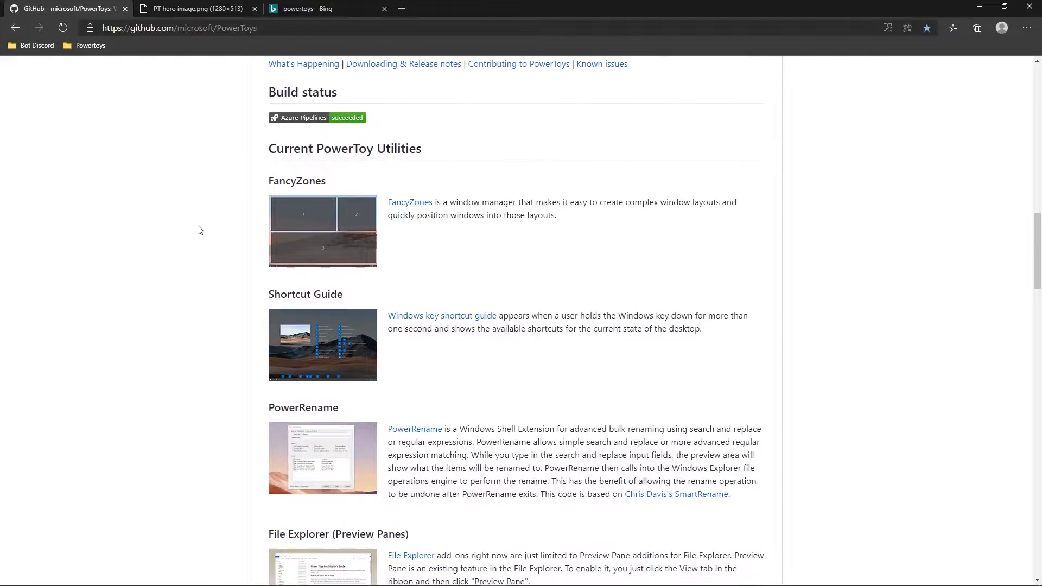
pyautogui.scroll(-7, 172, 291)
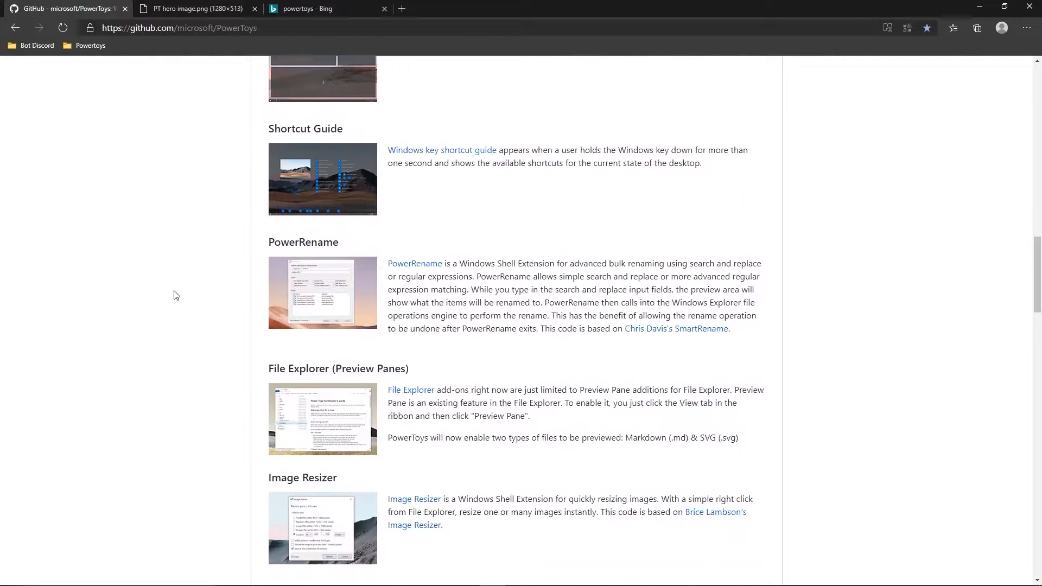
pyautogui.scroll(-7, 542, 259)
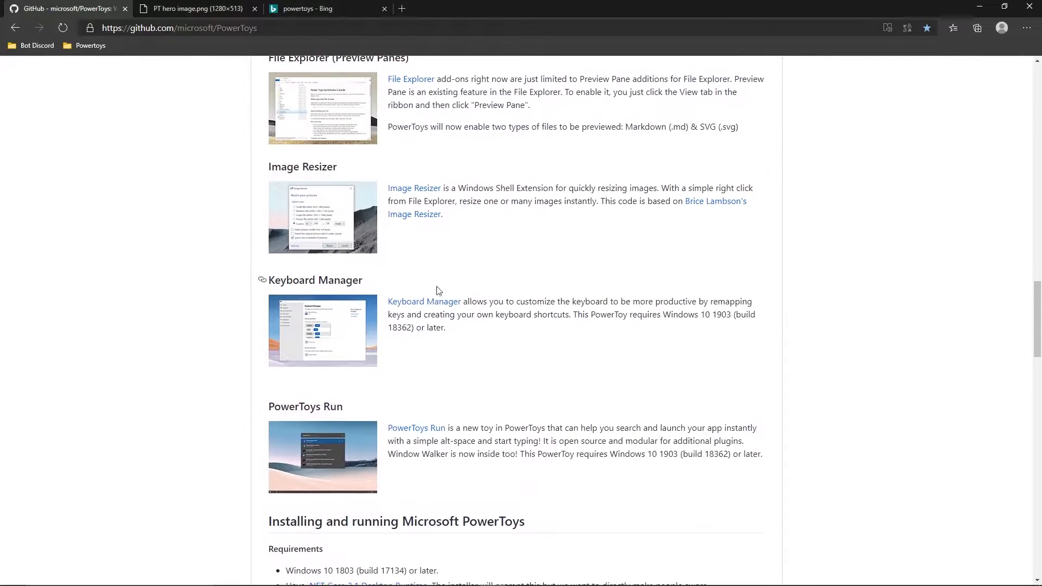
pyautogui.scroll(1, 478, 316)
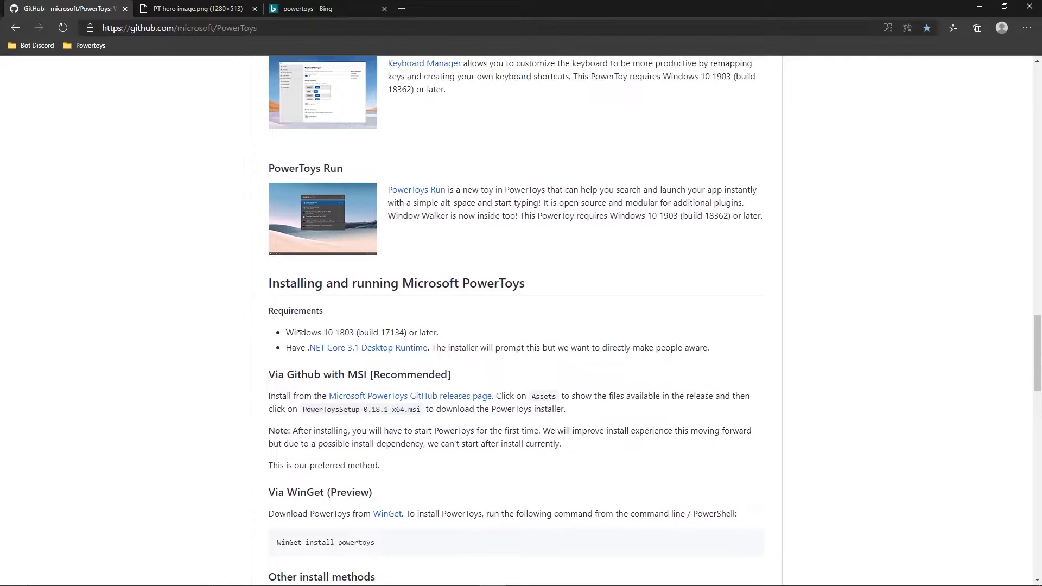
pyautogui.moveTo(286, 333); pyautogui.dragTo(434, 329)
pyautogui.click(377, 302)
pyautogui.moveTo(272, 283); pyautogui.dragTo(562, 300)
pyautogui.click(523, 277)
# Step: Open the .NET Core 3.1 Desktop Runtime link, cancel the installer download and close its tab
pyautogui.click(361, 350)
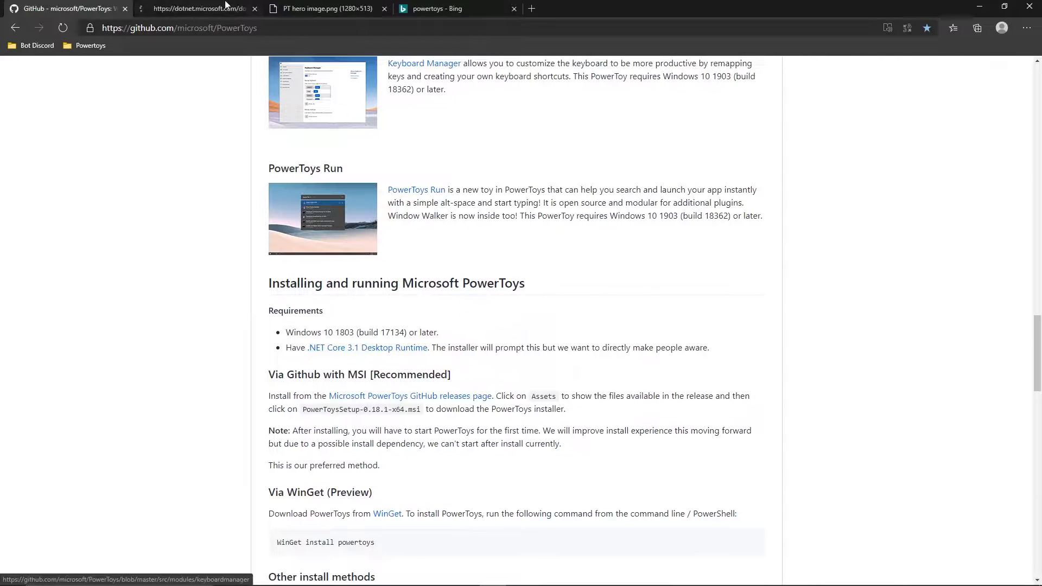
pyautogui.rightClick(56, 580)
pyautogui.click(76, 563)
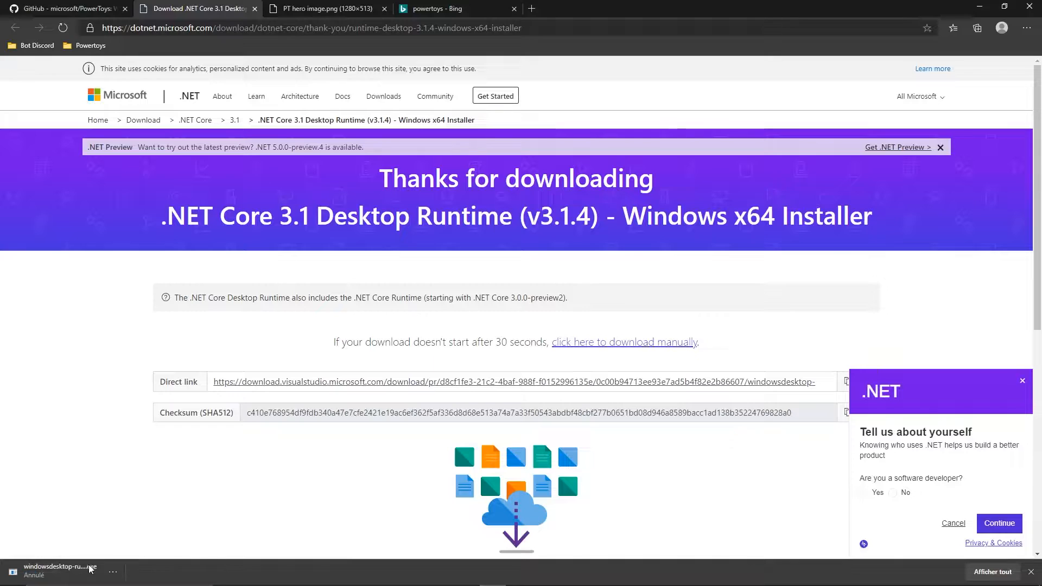
pyautogui.click(1031, 572)
pyautogui.hotkey('ctrl', 'w')
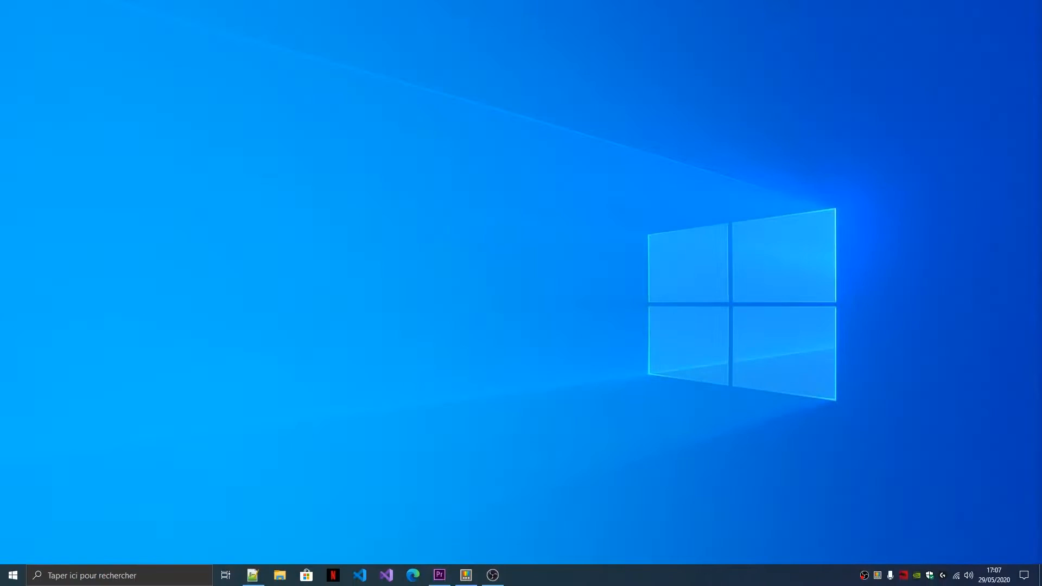
# Step: Switch to PowerToys Settings from the desktop and maximize its window
pyautogui.click(878, 576)
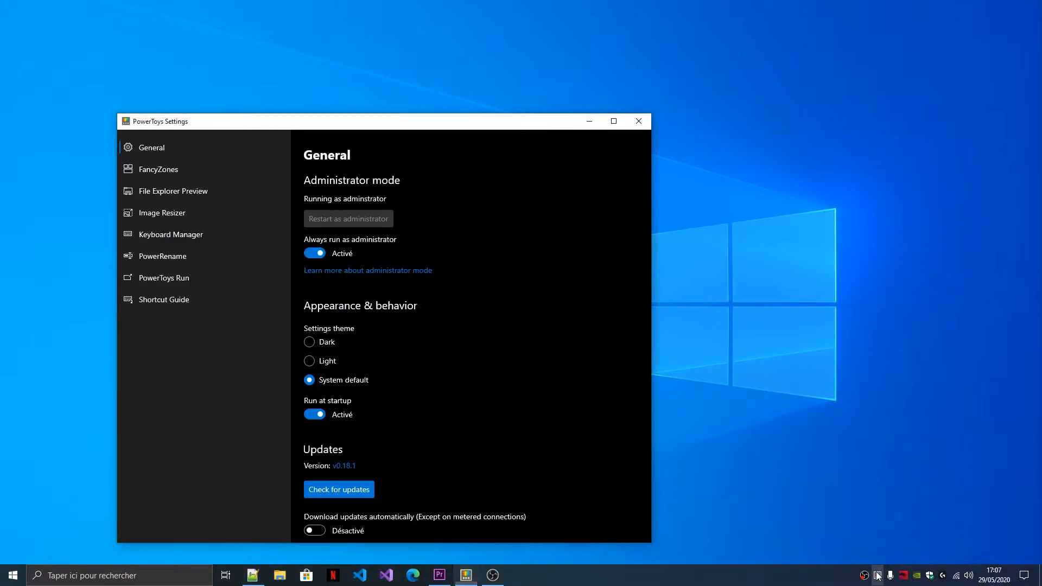
pyautogui.click(614, 121)
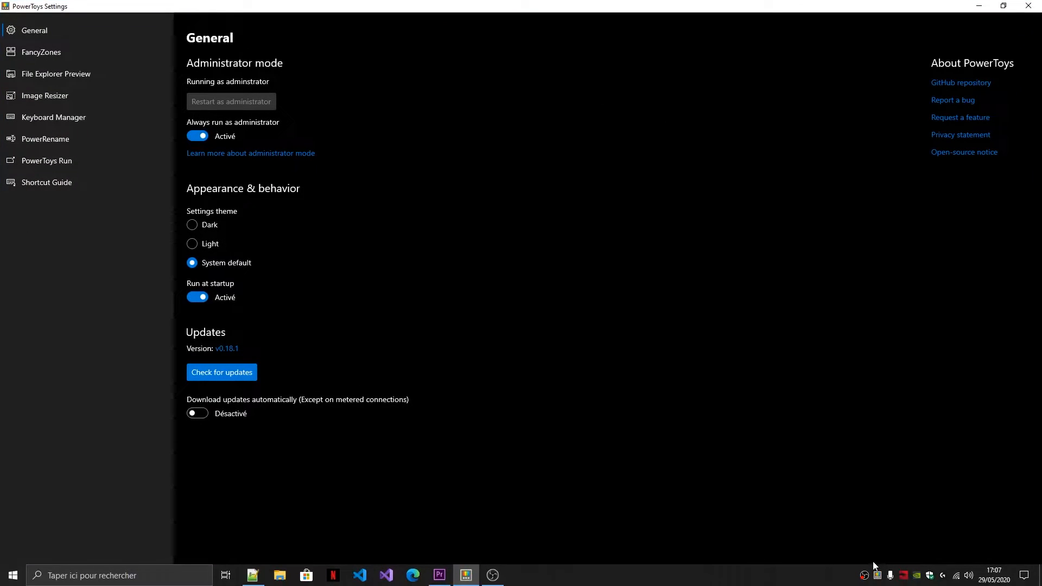
pyautogui.rightClick(879, 574)
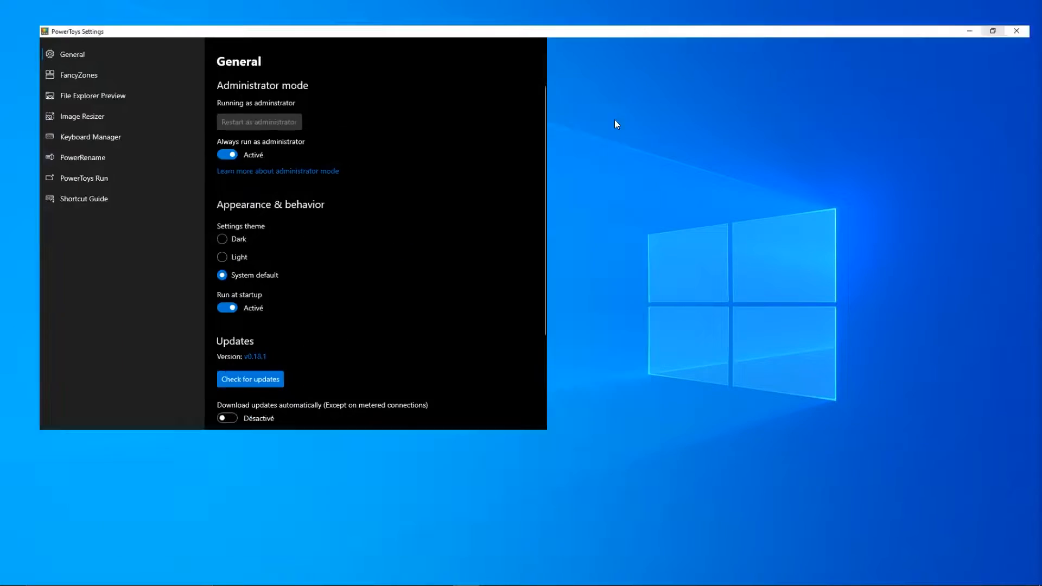
pyautogui.click(614, 120)
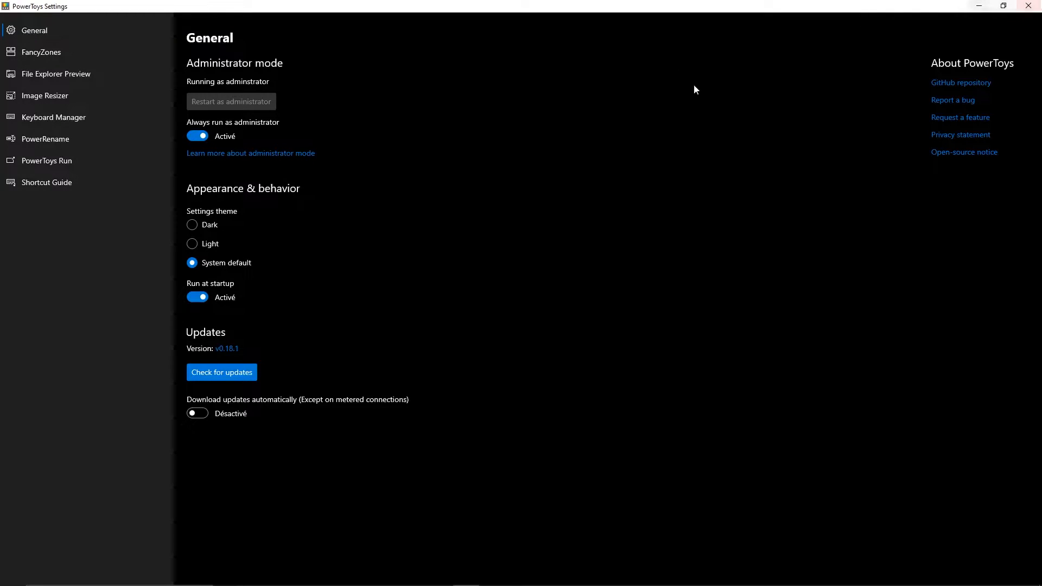
# Step: Preview the Light and Dark settings themes and restore System default
pyautogui.click(209, 247)
pyautogui.click(195, 231)
pyautogui.click(220, 264)
# Step: Open the Shortcut Guide settings, display the shortcut overlay and test its File Explorer shortcut, closing the opened window
pyautogui.click(98, 195)
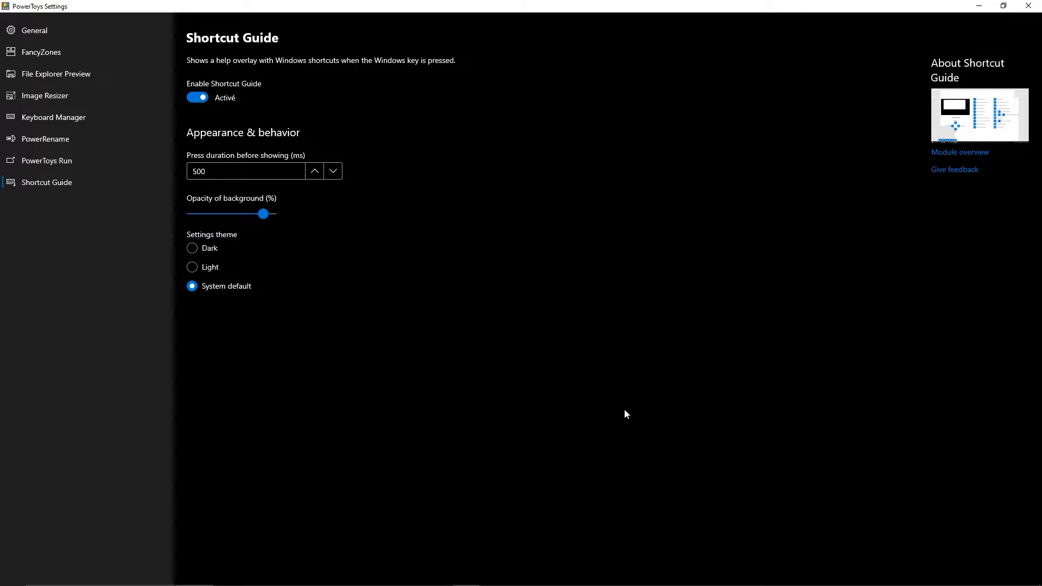
pyautogui.press('super')
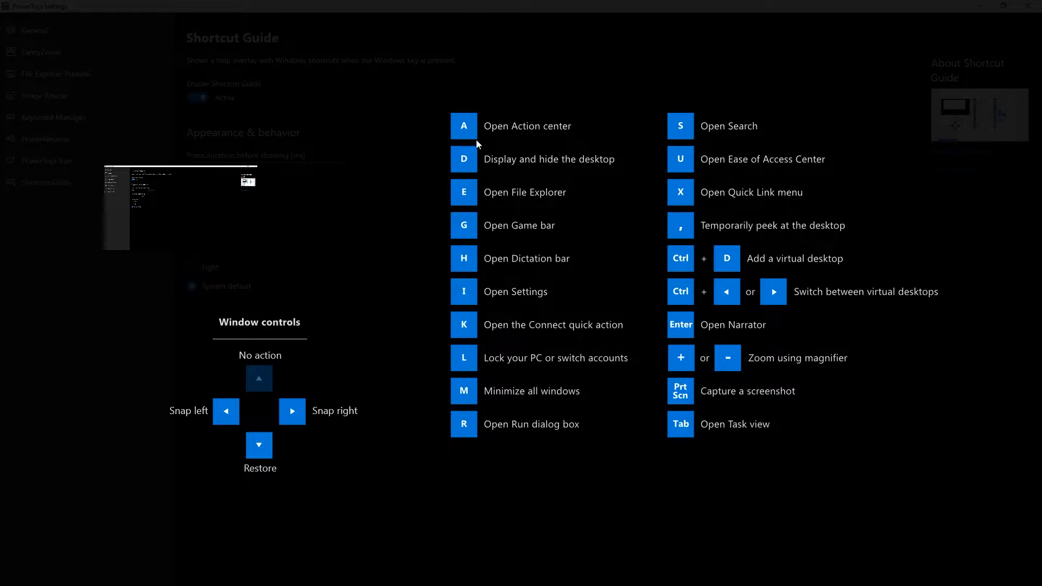
pyautogui.press('super')
pyautogui.press('super+e')
pyautogui.moveTo(593, 171); pyautogui.dragTo(538, 123)
pyautogui.click(737, 124)
# Step: Test the overlay's Action center and Windows Settings shortcuts, closing each one again
pyautogui.press('super')
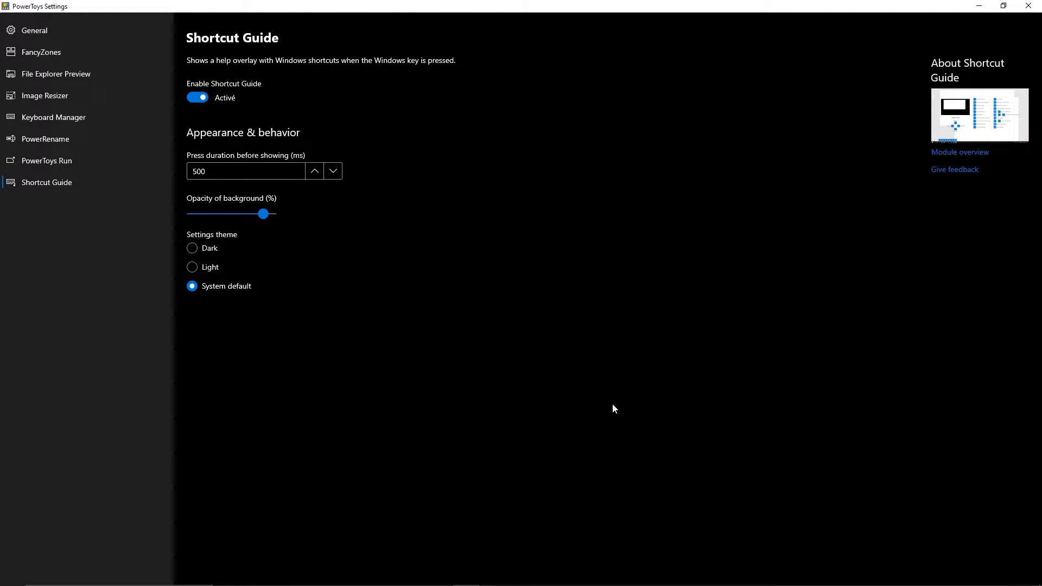
pyautogui.press('super+a')
pyautogui.press('super+a')
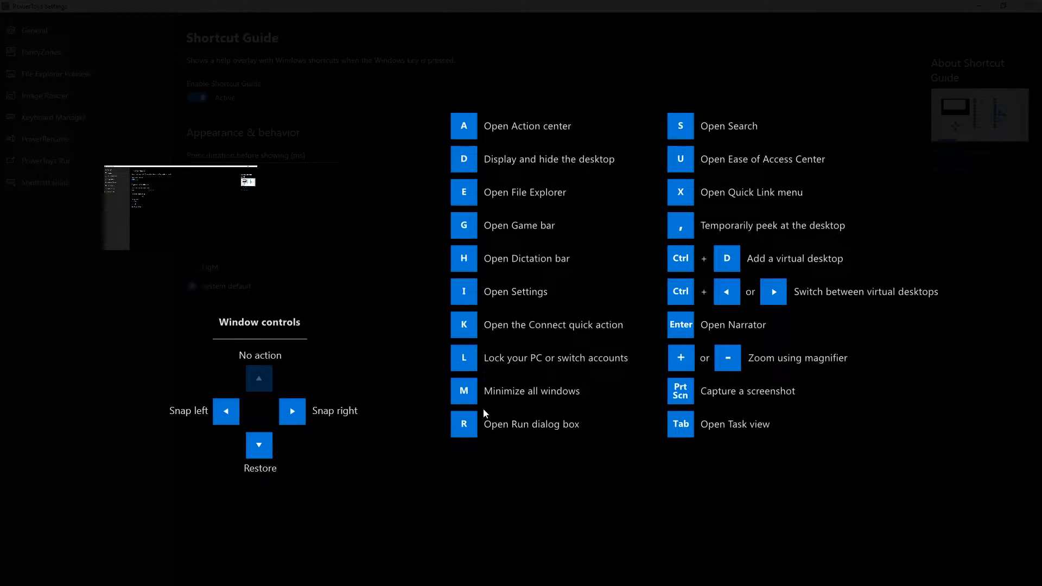
pyautogui.press('super+i')
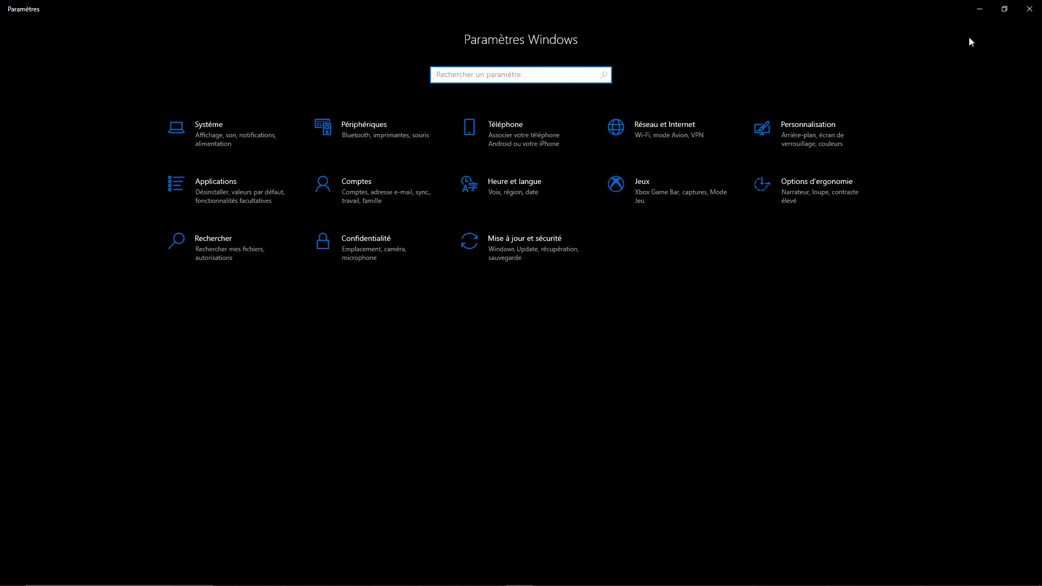
pyautogui.click(1029, 6)
# Step: Raise the Shortcut Guide's background opacity to the maximum and display the overlay to check it
pyautogui.press('super')
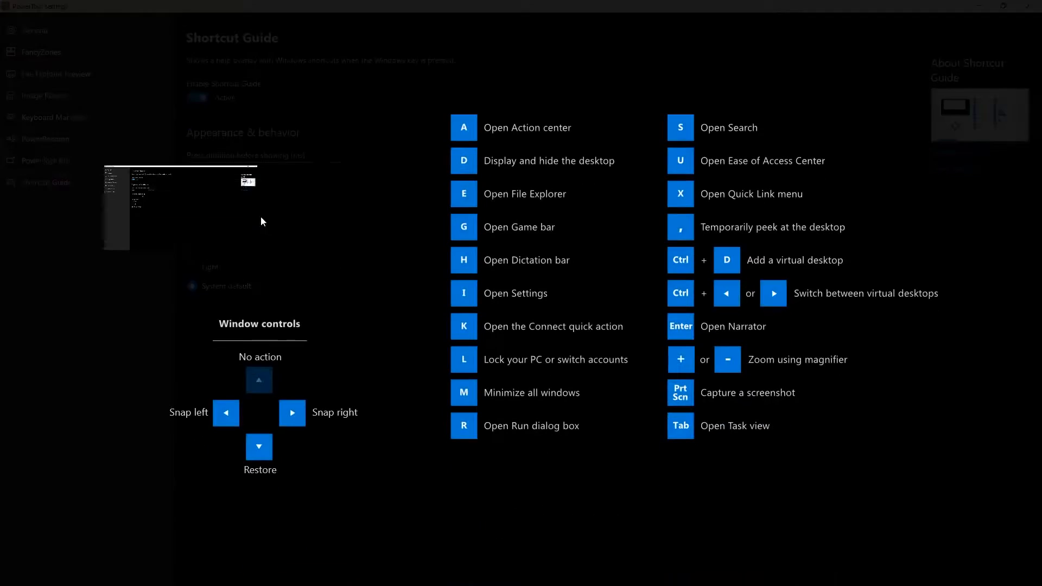
pyautogui.moveTo(266, 218)
pyautogui.mouseDown()
pyautogui.moveTo(189, 217)
pyautogui.moveTo(272, 215)
pyautogui.mouseUp()
pyautogui.press('super')
pyautogui.press('super')
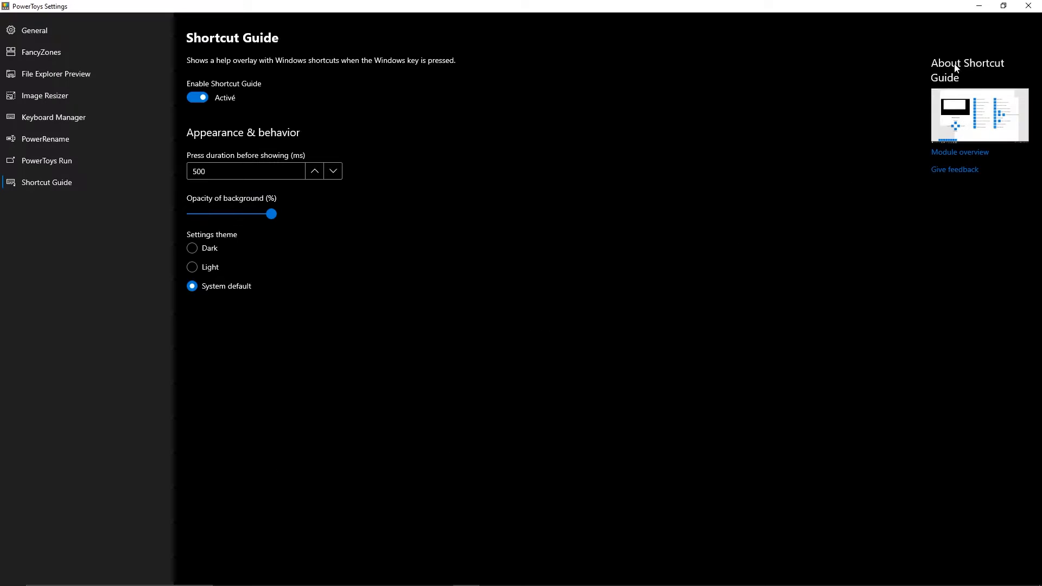
pyautogui.press('super')
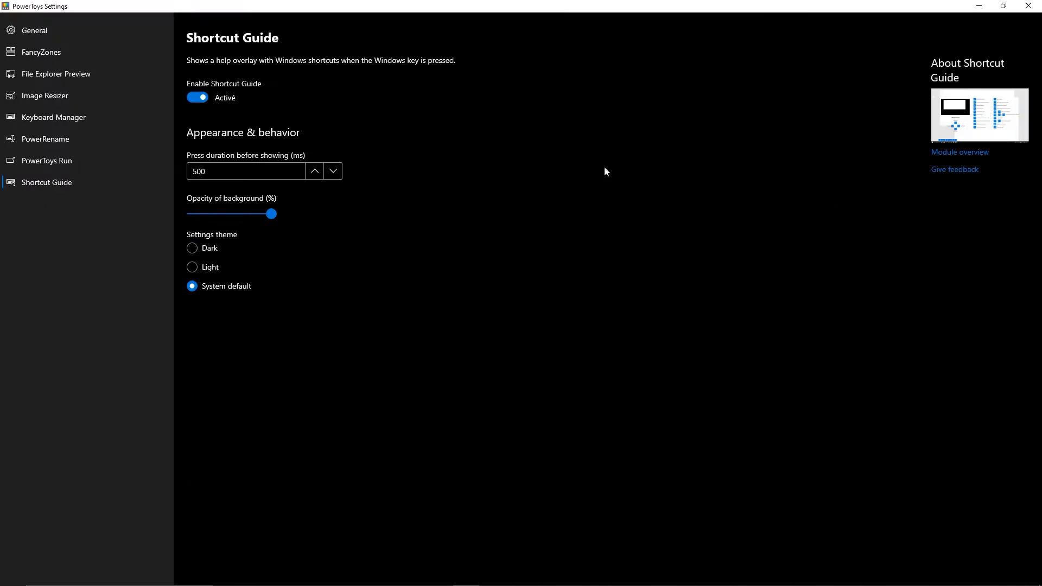
# Step: Lower the Shortcut Guide's background opacity slightly below maximum, checking the overlay with the settings window restored and maximized
pyautogui.moveTo(440, 11); pyautogui.dragTo(482, 69)
pyautogui.press('super')
pyautogui.moveTo(484, 274)
pyautogui.mouseDown()
pyautogui.moveTo(358, 281)
pyautogui.moveTo(424, 273)
pyautogui.moveTo(471, 281)
pyautogui.mouseUp()
pyautogui.press('super')
pyautogui.press('super')
pyautogui.press('super')
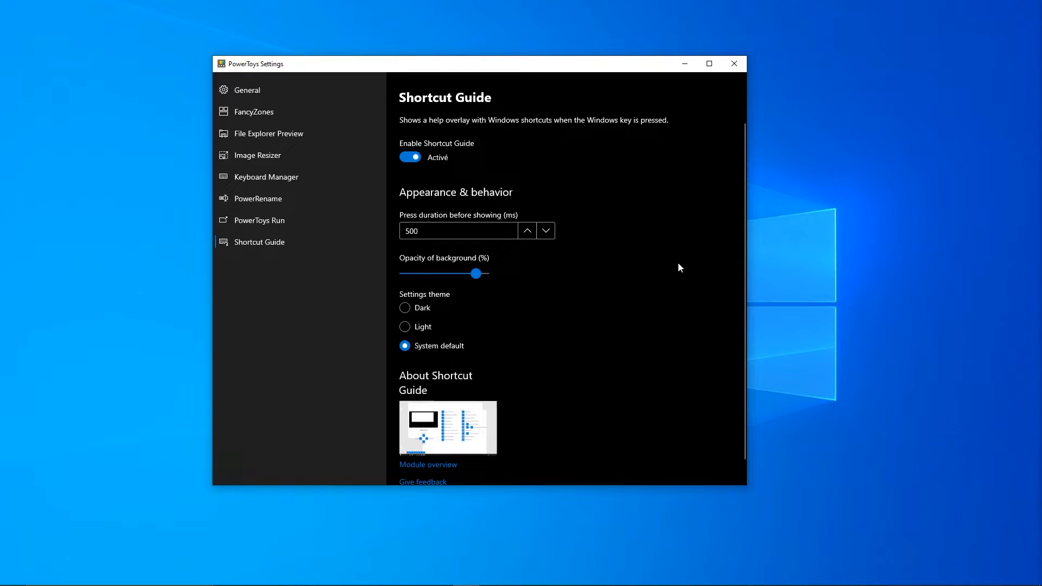
pyautogui.click(710, 64)
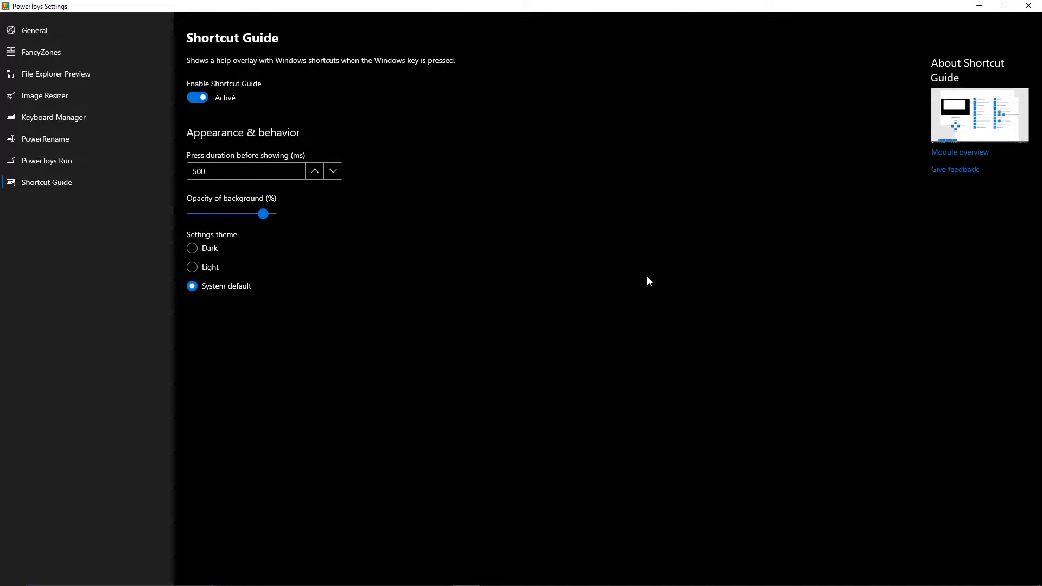
pyautogui.press('super')
# Step: Open the FancyZones settings, launch the Zones Editor to view the template layouts, and close it without applying one
pyautogui.click(50, 52)
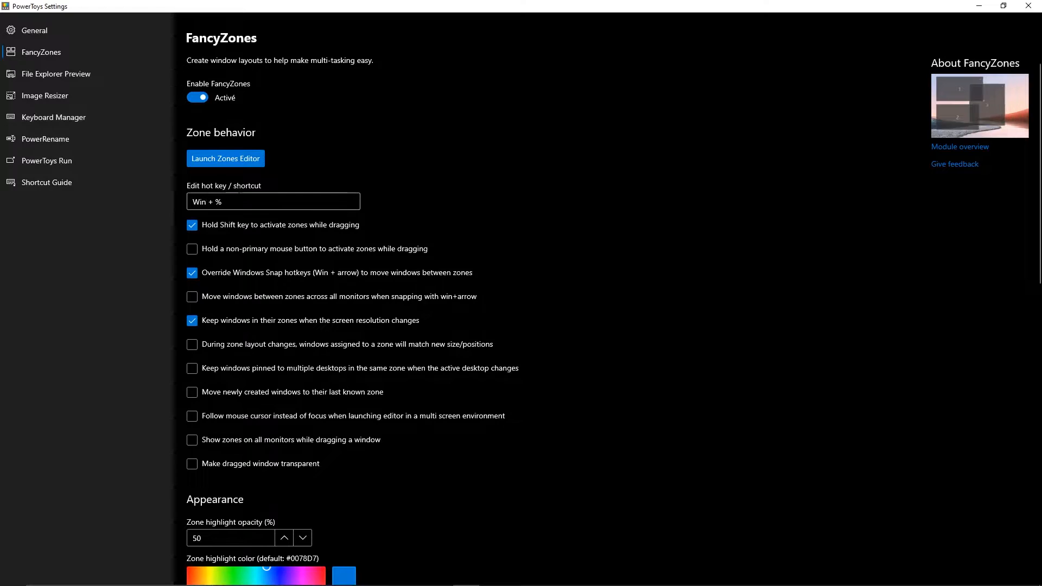
pyautogui.click(219, 155)
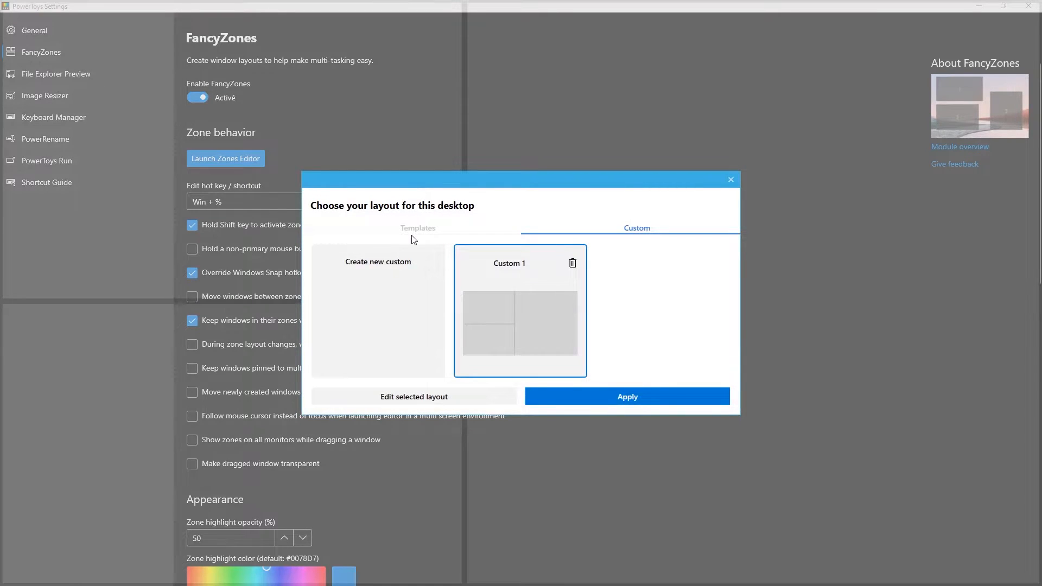
pyautogui.click(421, 230)
pyautogui.moveTo(504, 180); pyautogui.dragTo(559, 93)
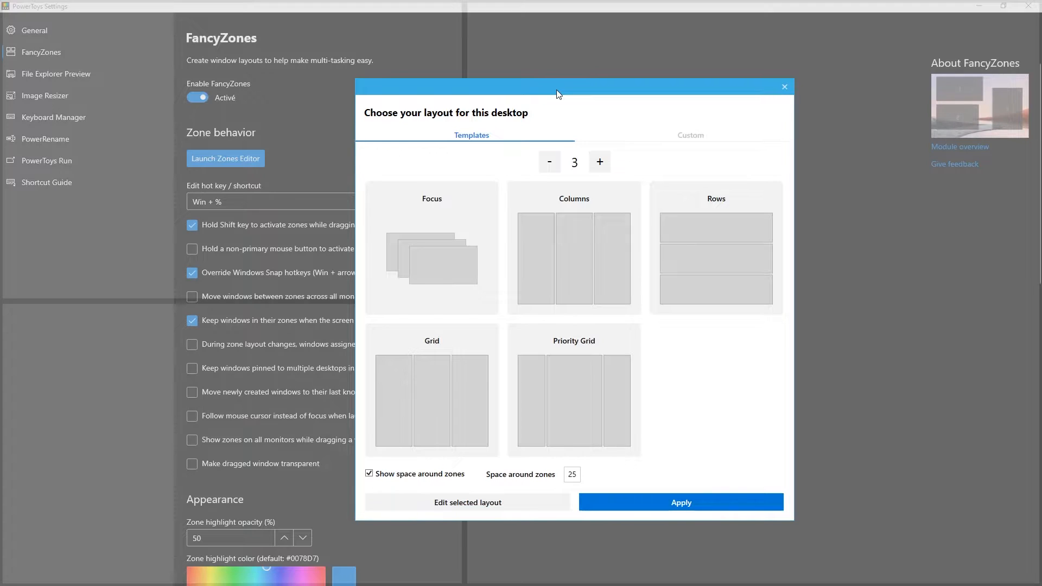
pyautogui.click(784, 86)
# Step: Turn off FancyZones and arrange two File Explorer windows side by side on the desktop
pyautogui.click(194, 97)
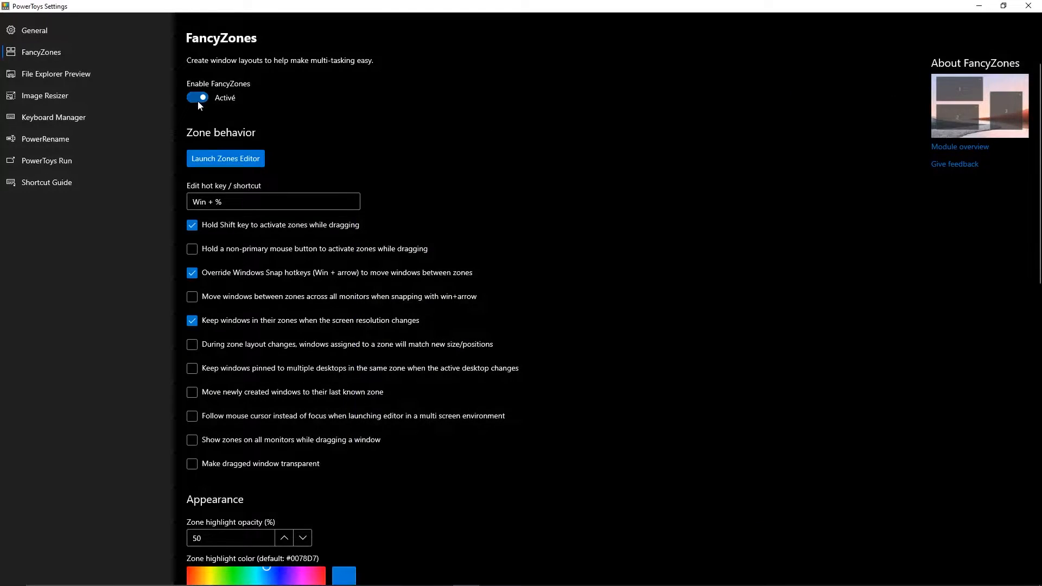
pyautogui.click(980, 5)
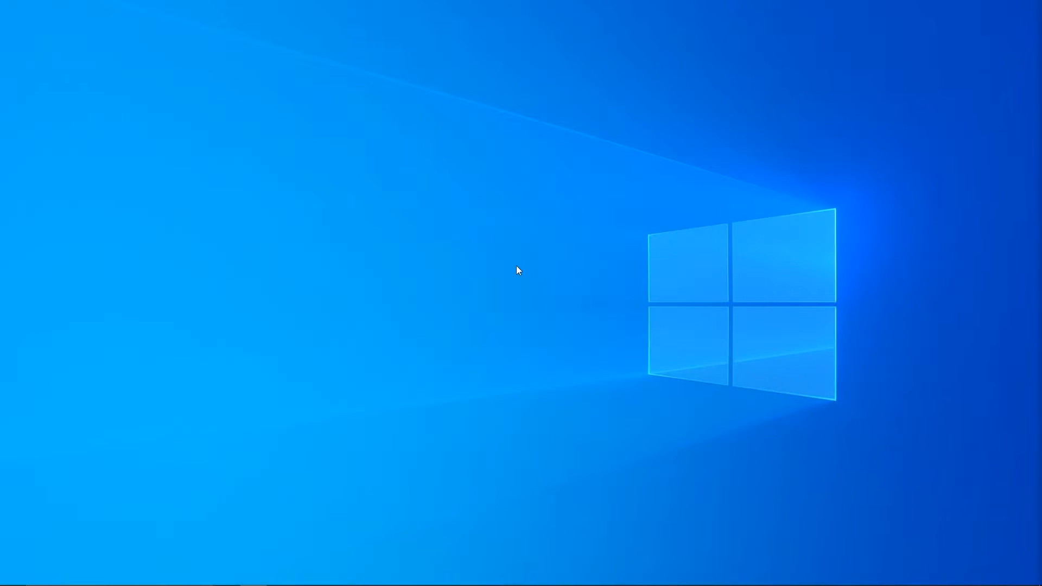
pyautogui.press('super+e')
pyautogui.moveTo(543, 129); pyautogui.dragTo(343, 132)
pyautogui.press('super+e')
pyautogui.moveTo(486, 139); pyautogui.dragTo(870, 122)
pyautogui.moveTo(441, 138); pyautogui.dragTo(339, 110)
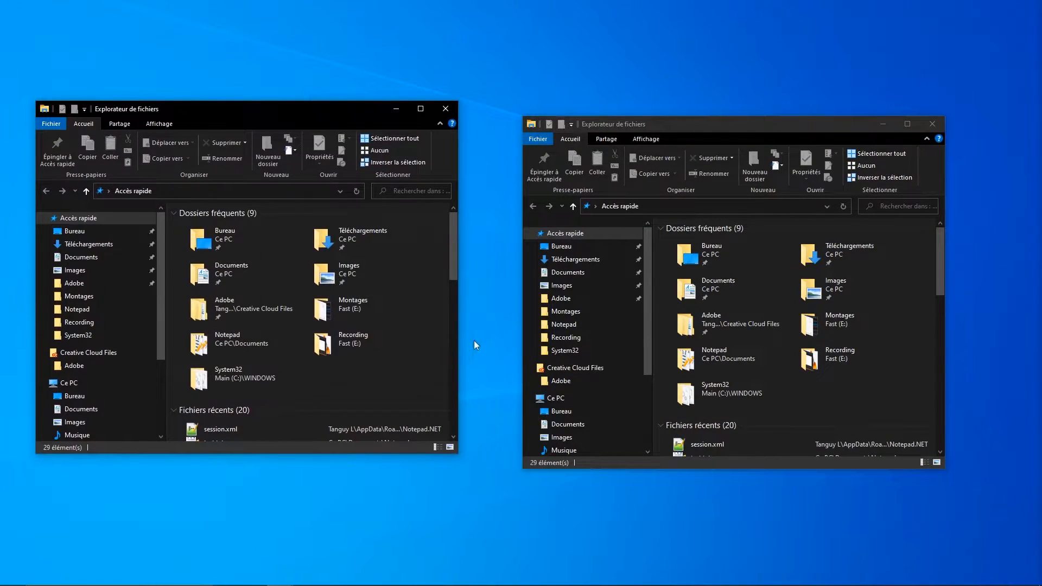
# Step: Snap one File Explorer window to the left half of the desktop and try the standard Windows snap positions on the other
pyautogui.press('super+Left')
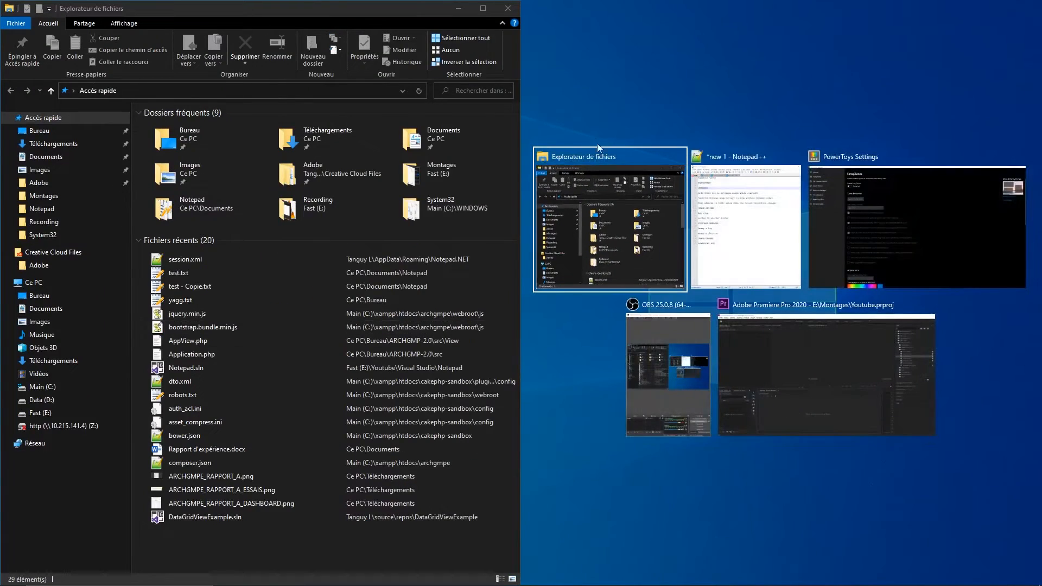
pyautogui.click(597, 130)
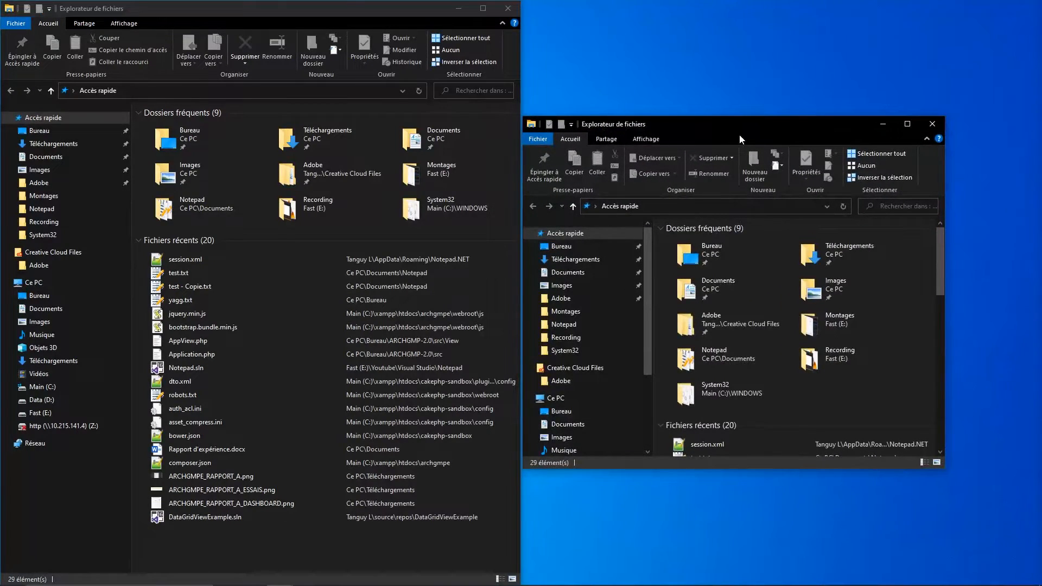
pyautogui.press('super+Right')
pyautogui.press('super+Left')
pyautogui.press('super+Left')
pyautogui.press('super+Right')
pyautogui.press('super+Right')
pyautogui.press('super+Left')
pyautogui.press('super+Up')
pyautogui.press('super+Down')
pyautogui.press('super+Down')
pyautogui.press('super+Up')
pyautogui.press('super+Down')
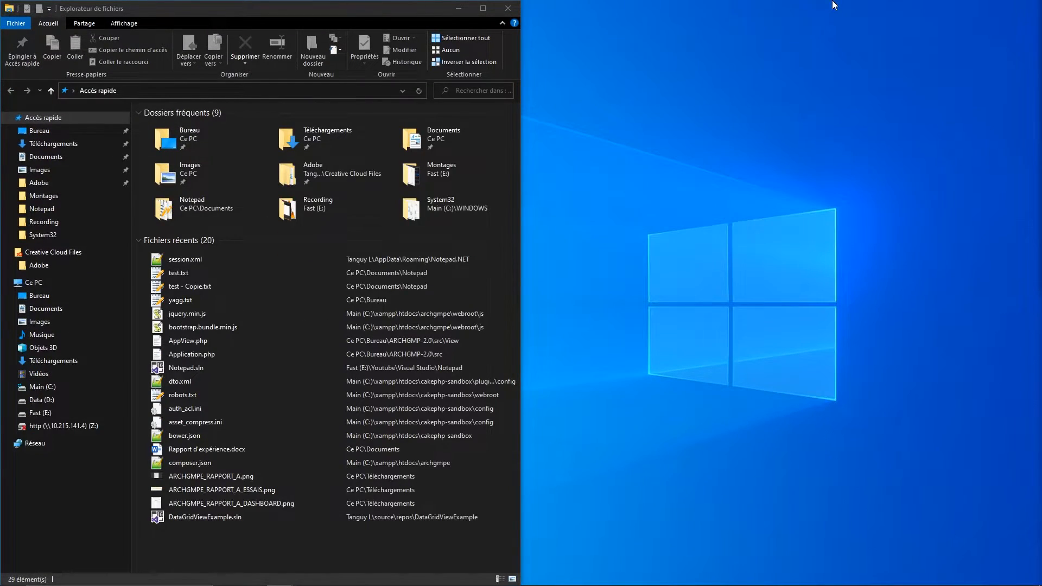
# Step: Try the Windows snap to the upper-right quarter on the second File Explorer window and return it to a floating window
pyautogui.press('super+Up')
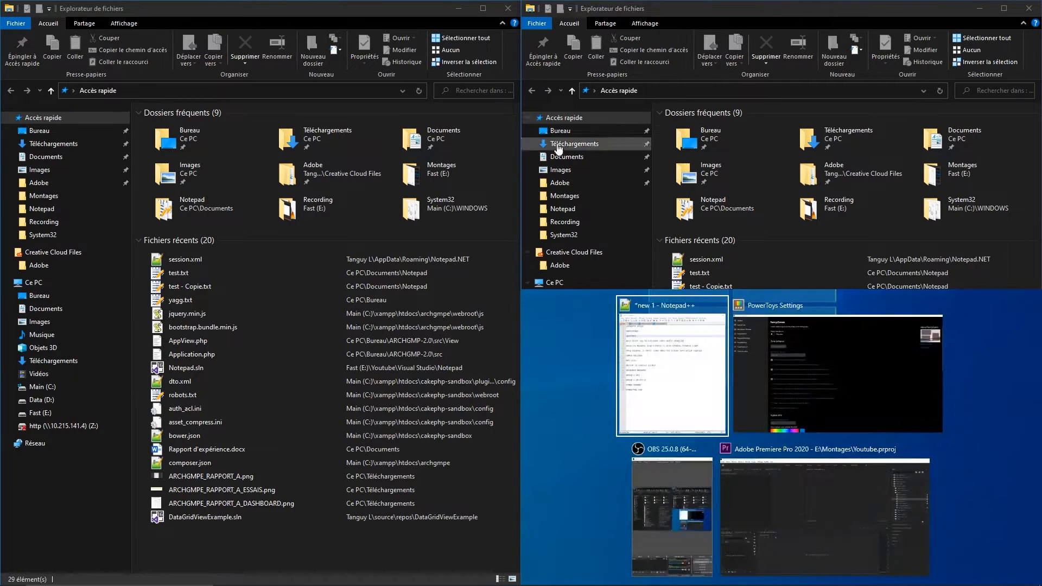
pyautogui.press('super+Down')
pyautogui.press('super+Down')
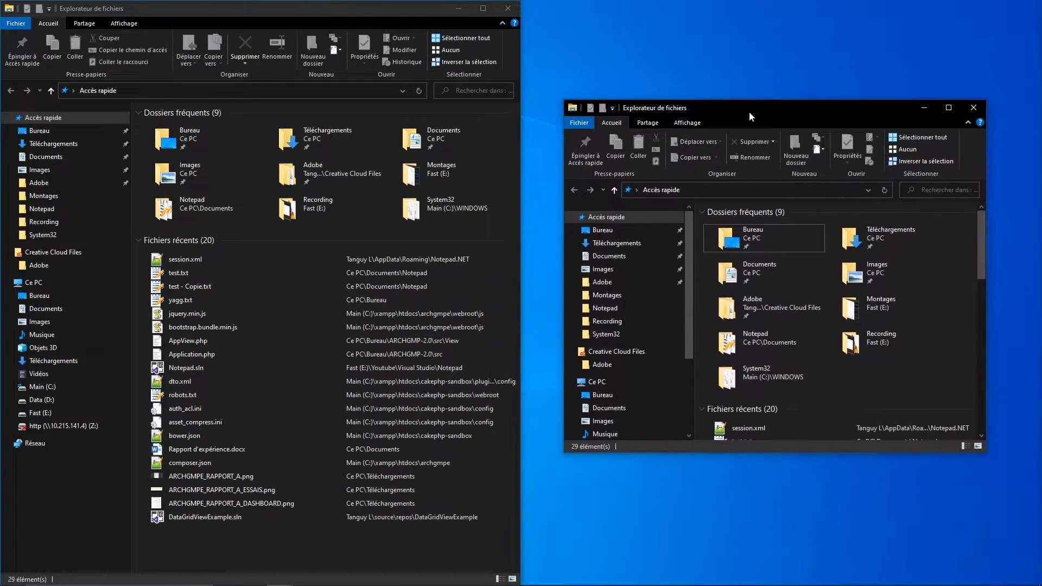
# Step: Switch to the PowerToys settings and turn FancyZones on
pyautogui.moveTo(433, 557)
pyautogui.click(467, 575)
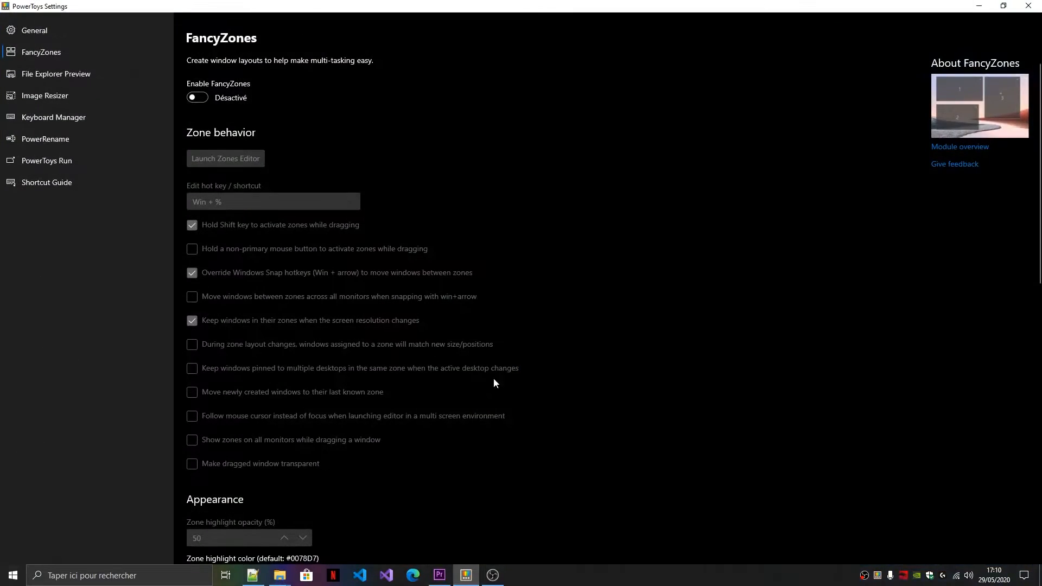
pyautogui.click(211, 100)
# Step: Launch the Zones Editor and apply the three-zone Priority Grid template to the desktop
pyautogui.click(246, 157)
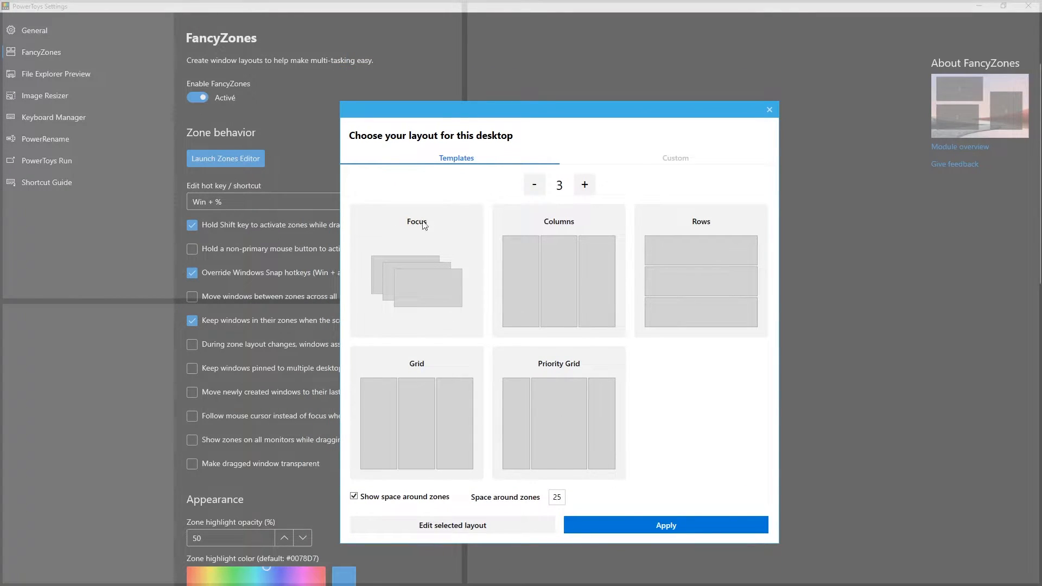
pyautogui.click(612, 420)
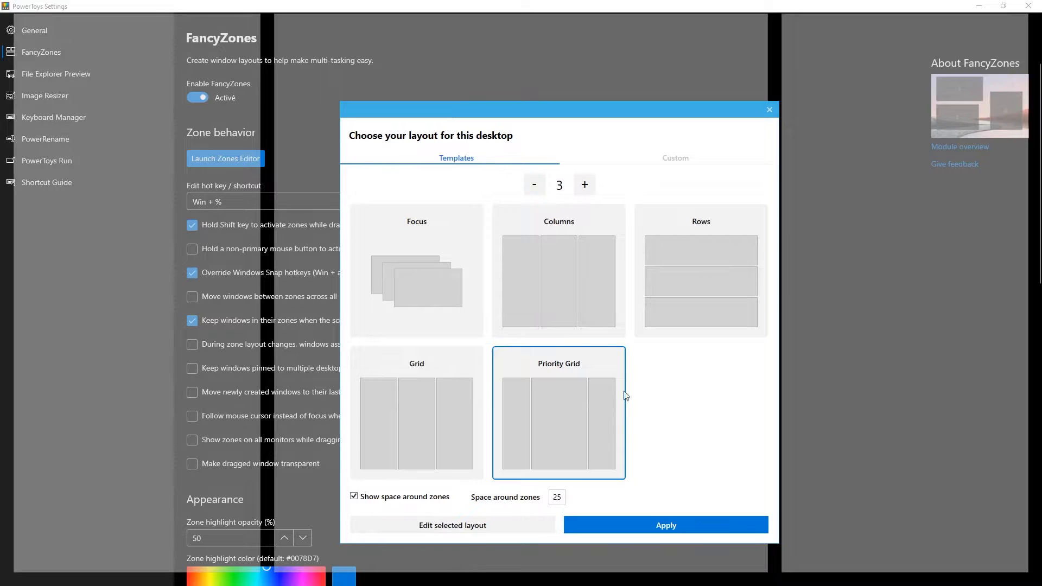
pyautogui.moveTo(628, 124)
pyautogui.mouseDown()
pyautogui.moveTo(707, 92)
pyautogui.moveTo(451, 122)
pyautogui.moveTo(630, 140)
pyautogui.mouseUp()
pyautogui.press('Escape')
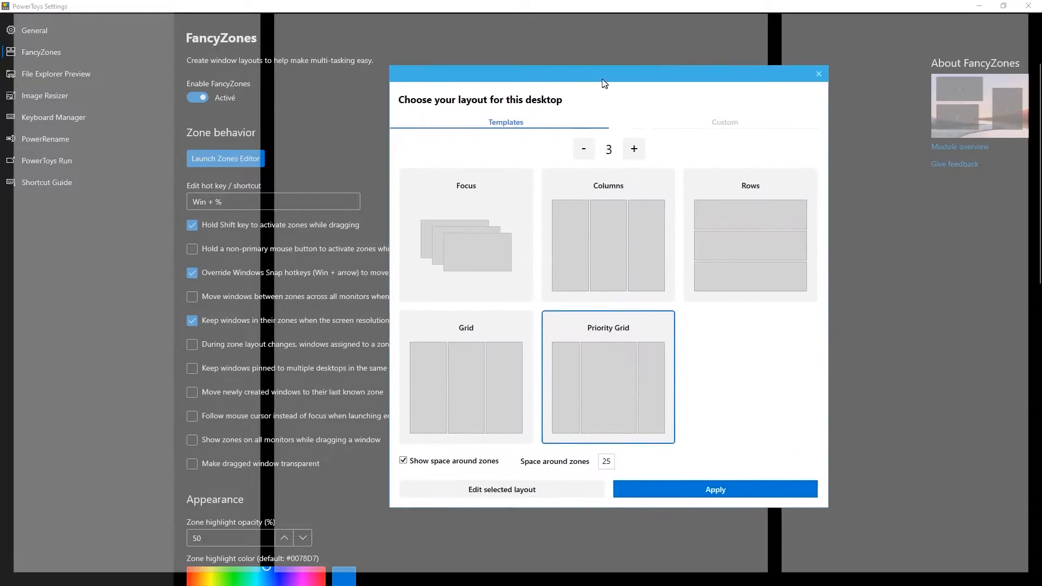
pyautogui.click(698, 491)
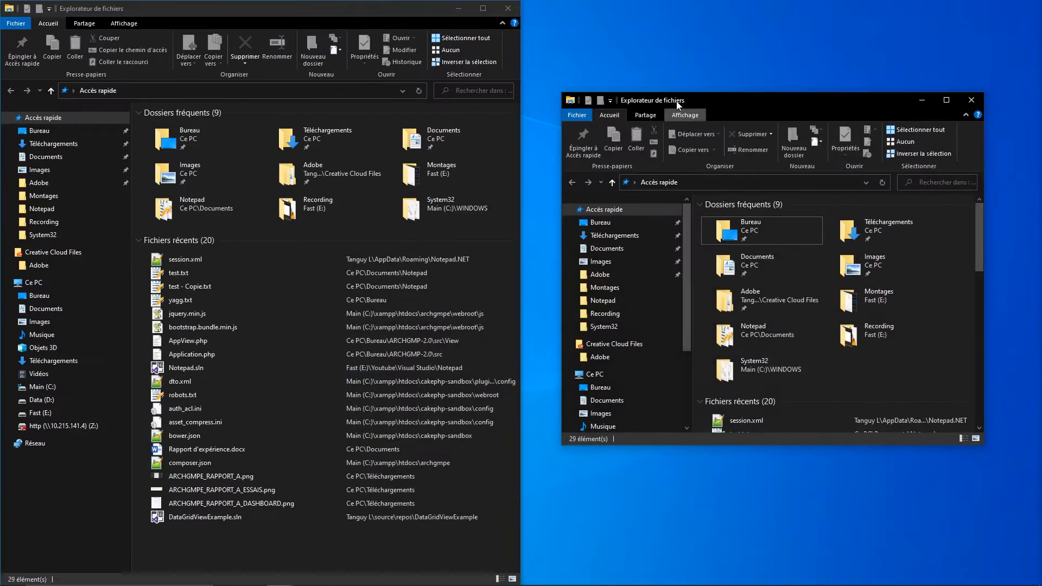
# Step: Place the floating File Explorer window in the left Priority Grid zone and the other one in the right zone
pyautogui.moveTo(684, 97); pyautogui.dragTo(571, 121)
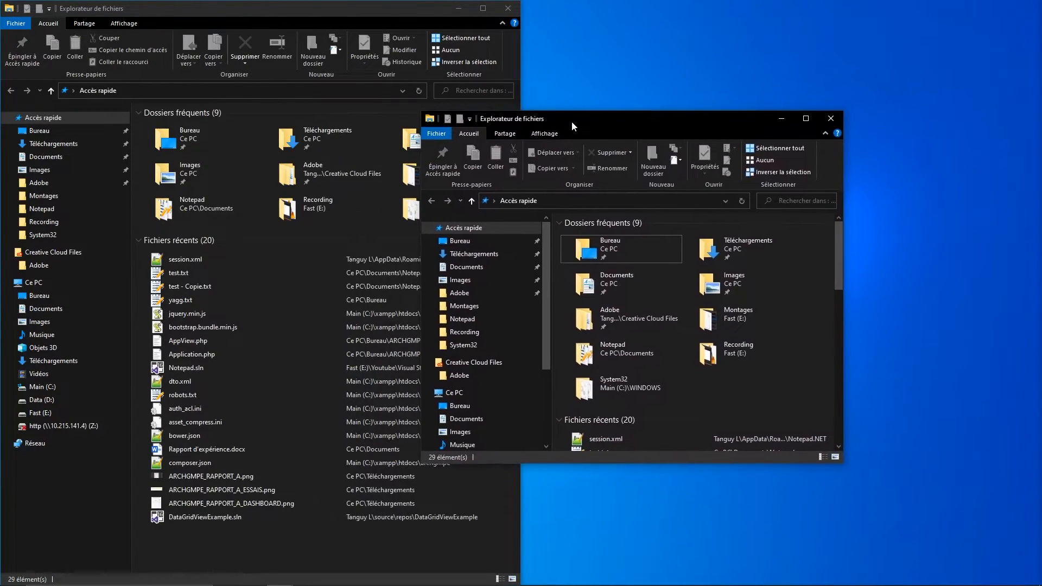
pyautogui.press('super+Left')
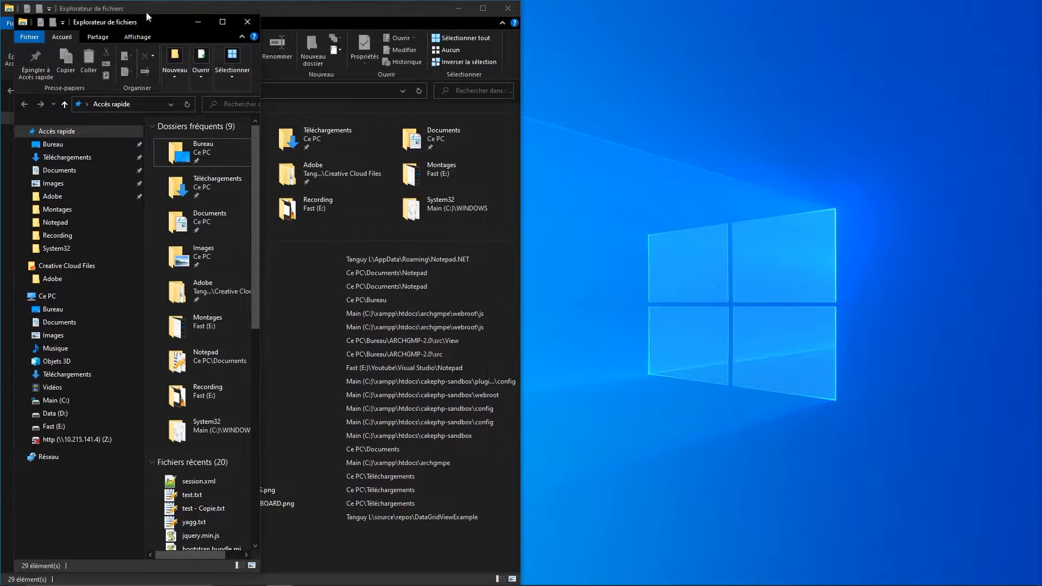
pyautogui.click(285, 8)
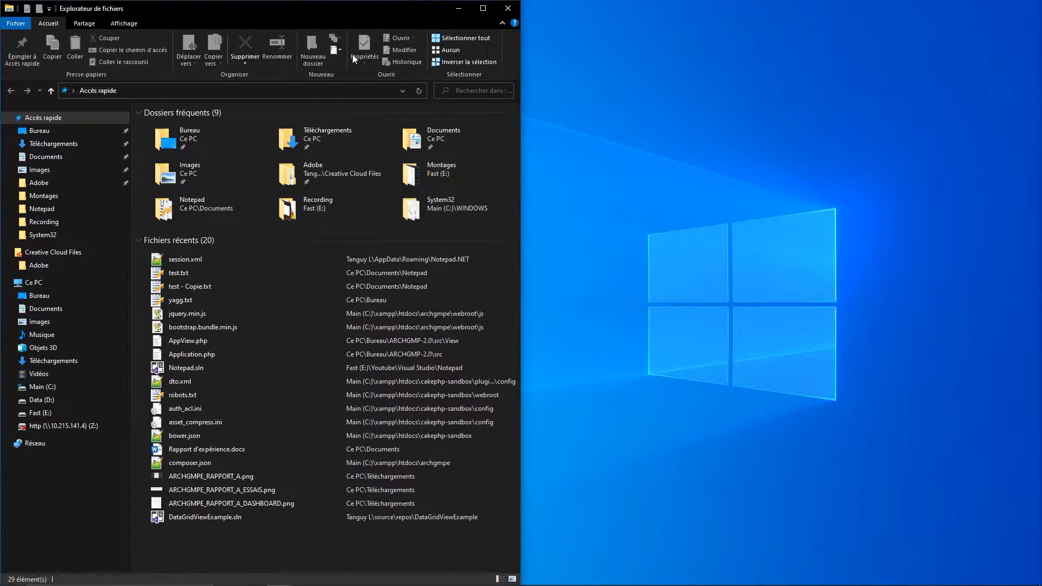
pyautogui.press('super+Right')
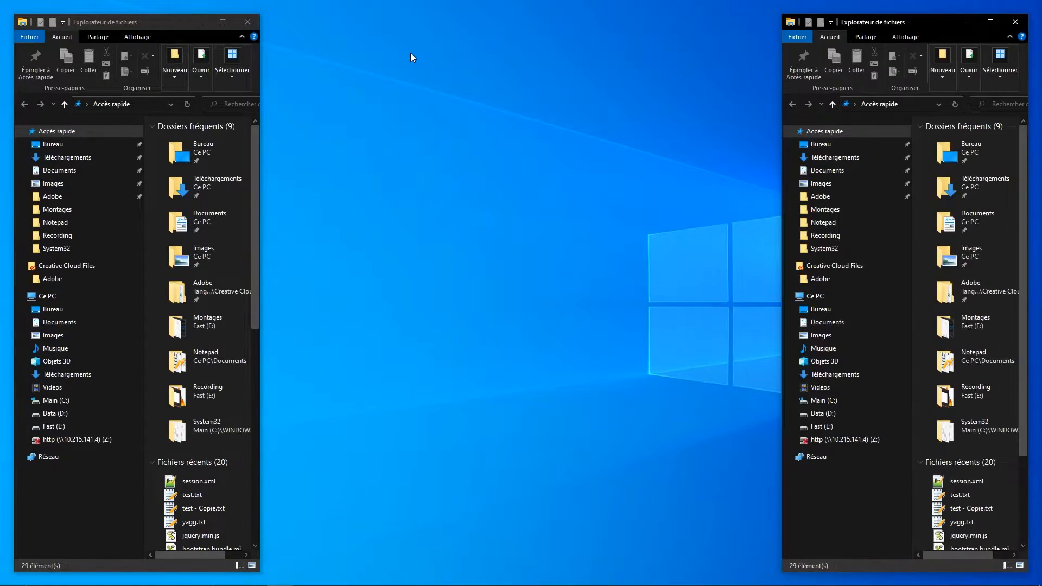
pyautogui.click(413, 194)
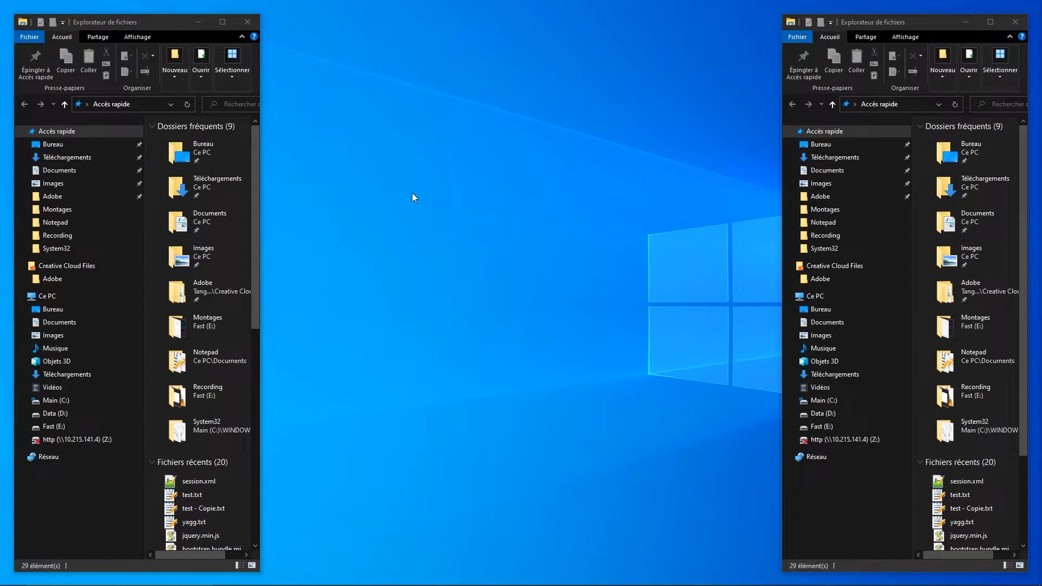
# Step: Check the active layout in the Zones Editor, and place a third File Explorer window in the wide middle zone
pyautogui.press('super+grave')
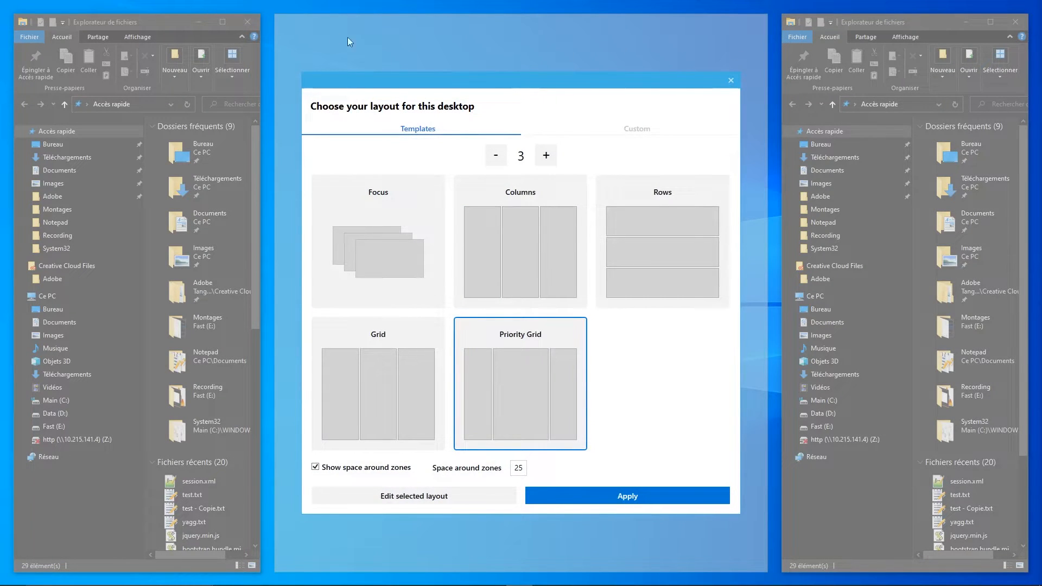
pyautogui.click(728, 79)
pyautogui.press('super+e')
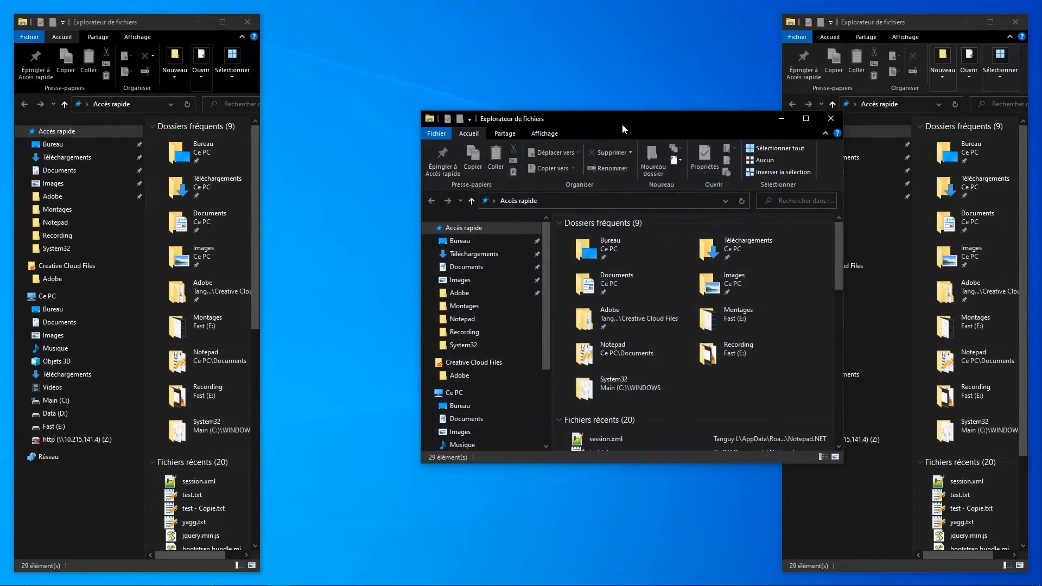
pyautogui.press('super+Down')
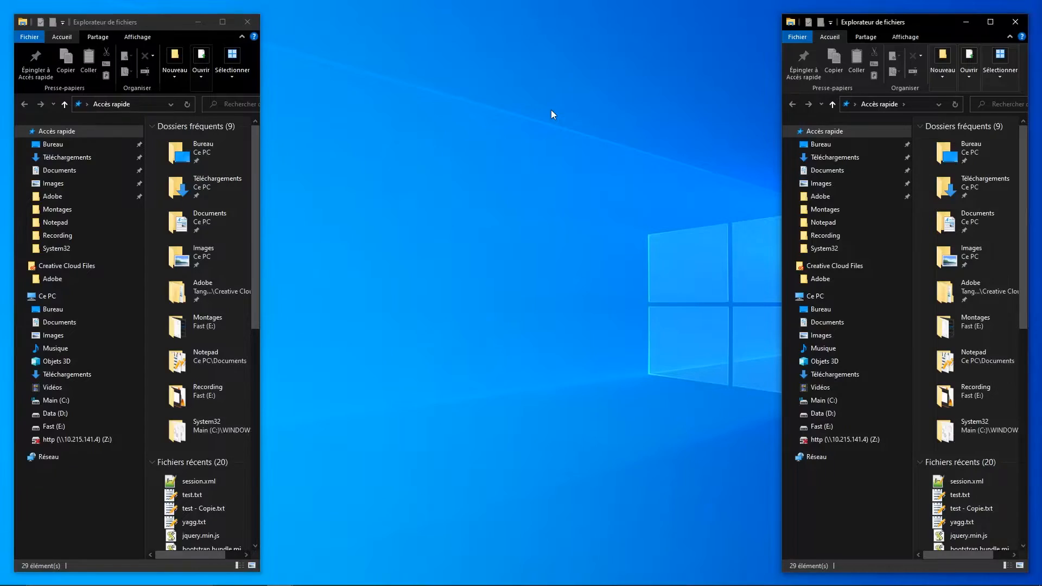
pyautogui.press('super+Right')
pyautogui.click(537, 169)
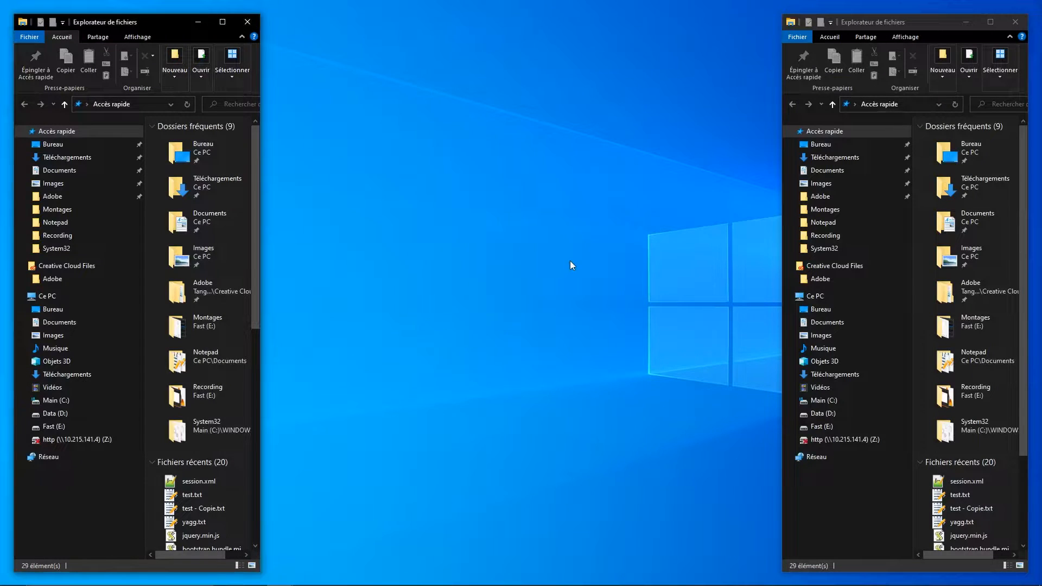
pyautogui.press('super+shift+m')
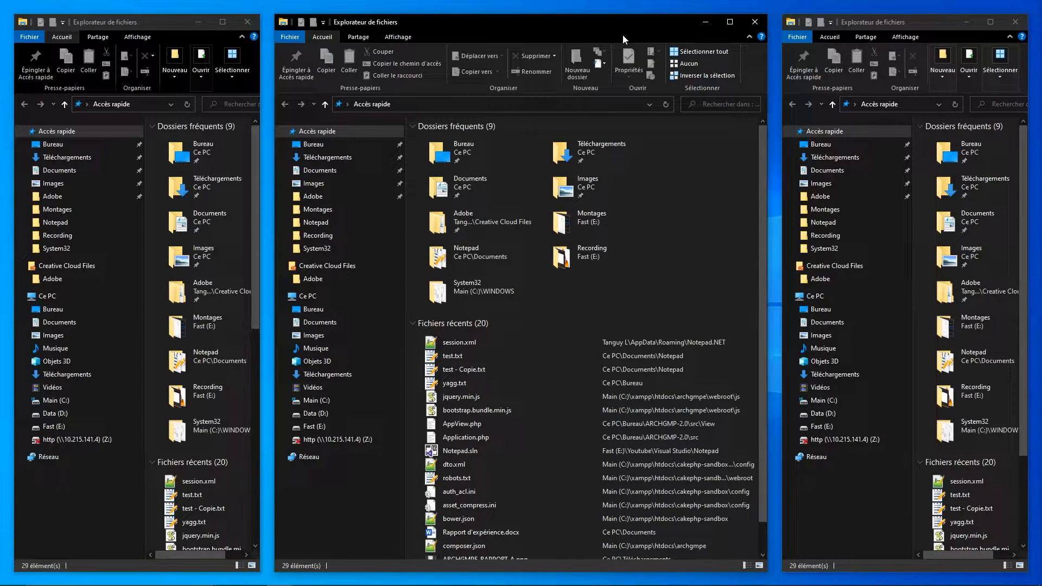
# Step: Start a new custom layout in the Zones Editor and place its first zone in the upper-left corner of the desktop
pyautogui.press('super+grave')
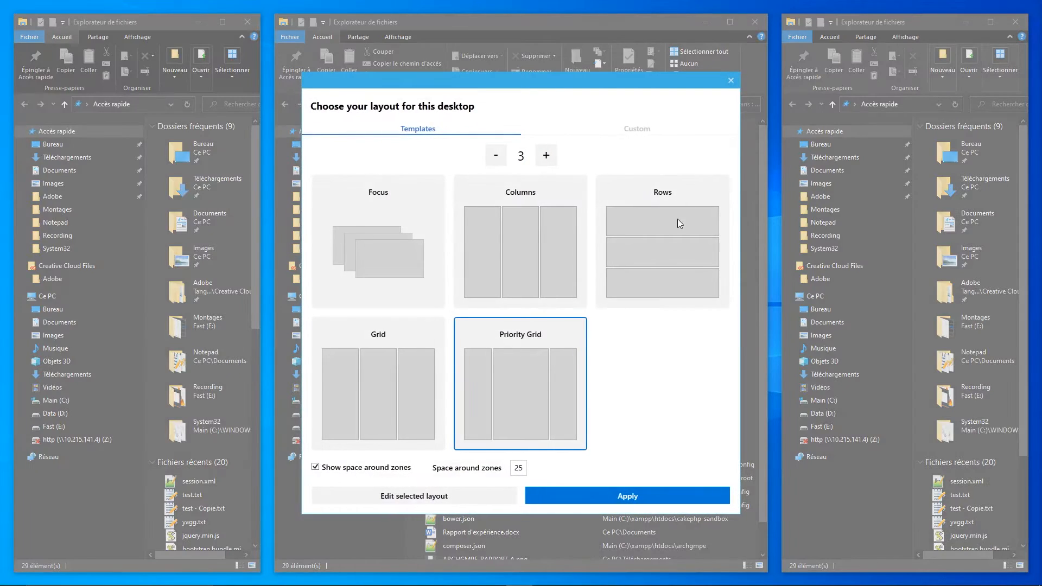
pyautogui.click(626, 124)
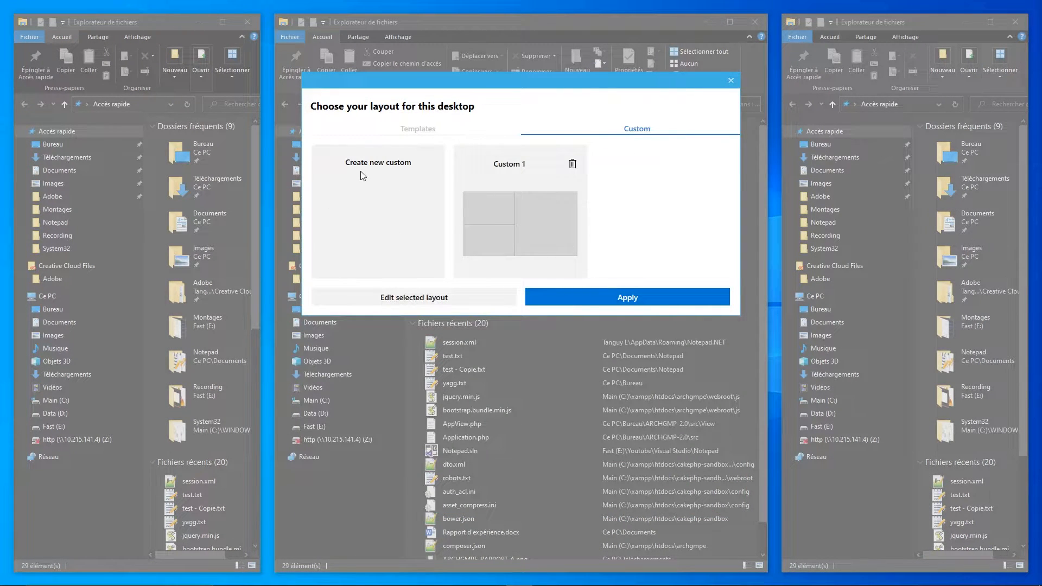
pyautogui.click(382, 194)
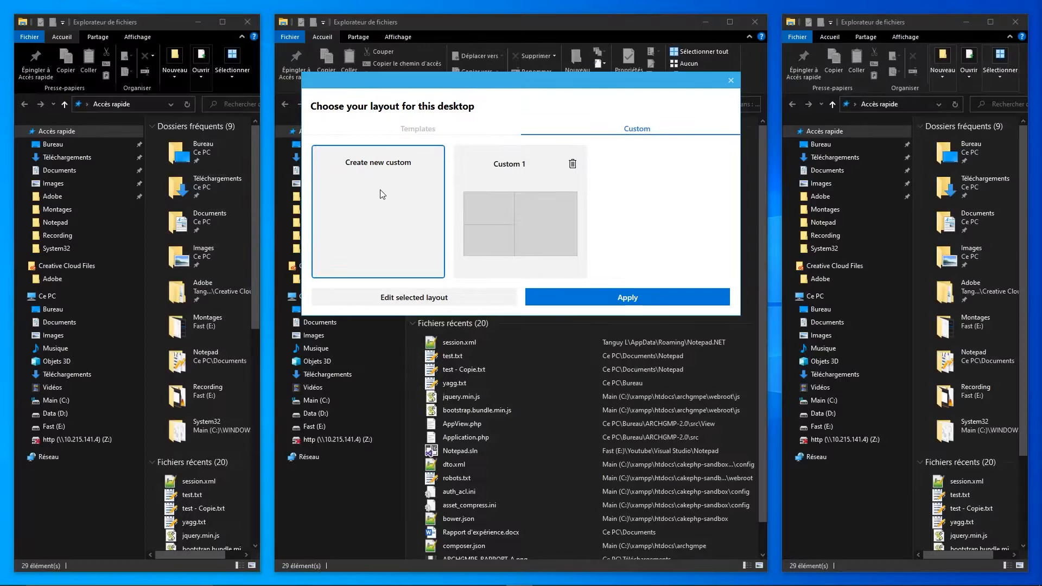
pyautogui.click(417, 294)
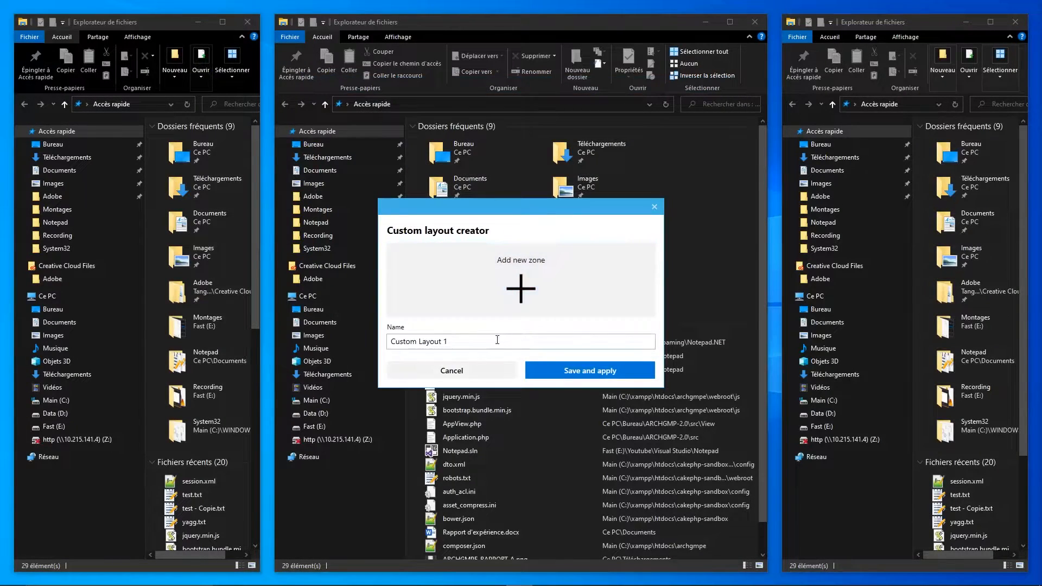
pyautogui.click(550, 292)
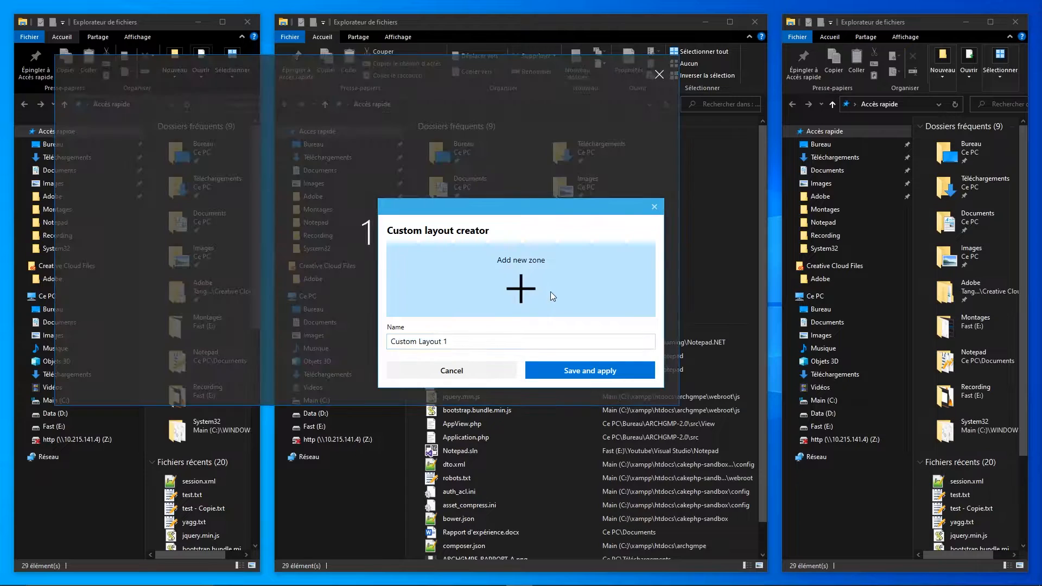
pyautogui.moveTo(446, 122); pyautogui.dragTo(391, 68)
# Step: Add a second zone beside the first, fitted to the remaining width and stretched to the full height of the desktop
pyautogui.click(606, 307)
pyautogui.moveTo(486, 116); pyautogui.dragTo(818, 2)
pyautogui.moveTo(419, 105); pyautogui.dragTo(617, 111)
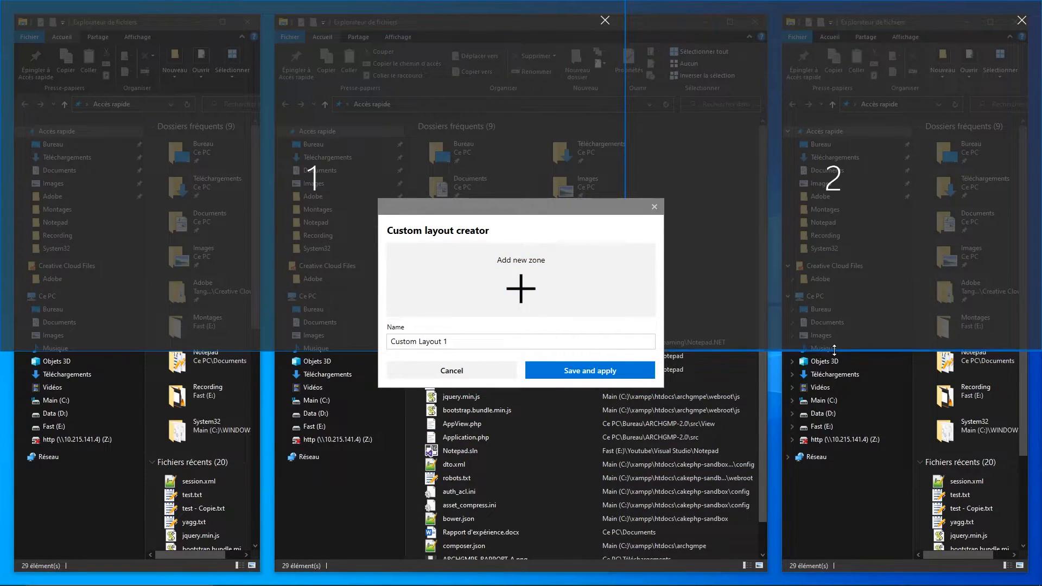
pyautogui.moveTo(831, 352); pyautogui.dragTo(865, 582)
# Step: Add a third zone filling the space beneath the first one, and save and apply the layout as Custom Layout 1
pyautogui.click(489, 276)
pyautogui.moveTo(302, 284); pyautogui.dragTo(28, 356)
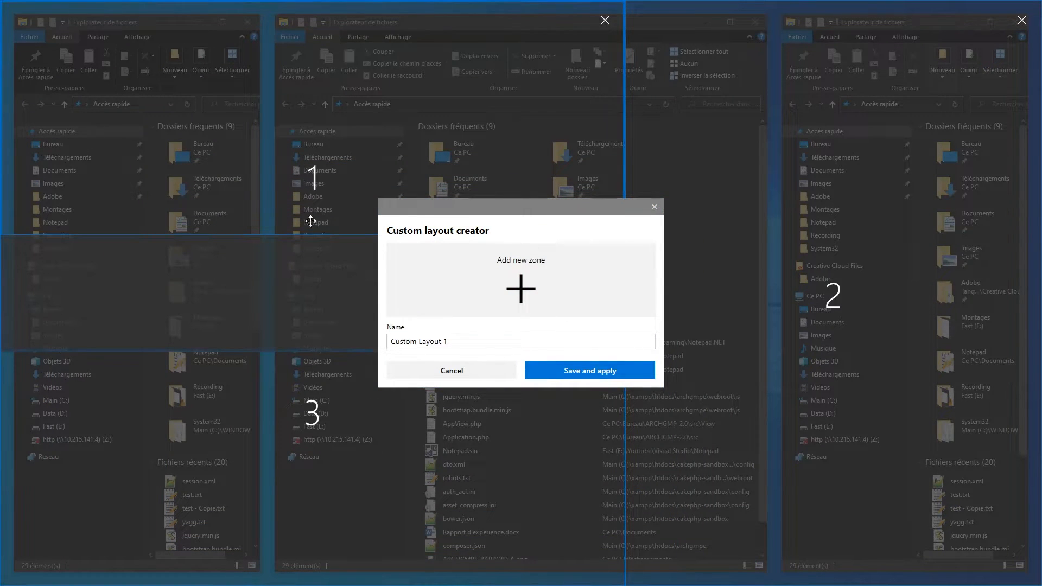
pyautogui.moveTo(309, 239); pyautogui.dragTo(307, 353)
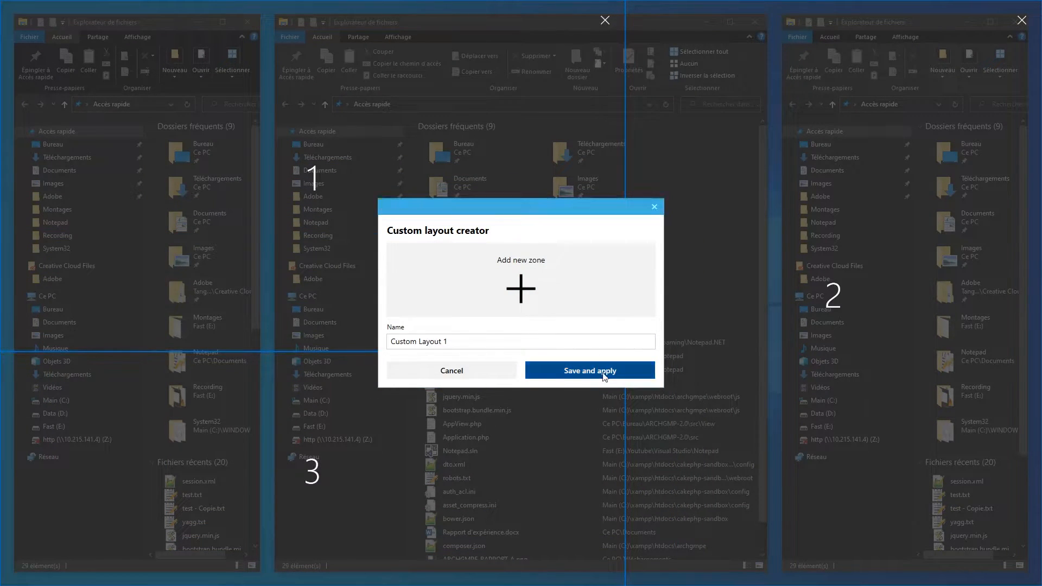
pyautogui.click(605, 372)
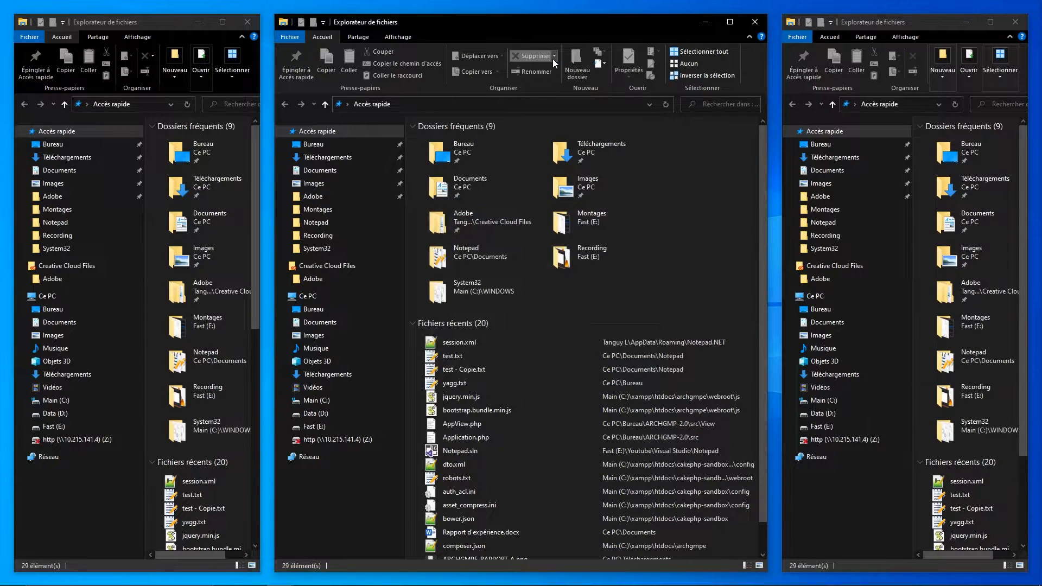
pyautogui.press('super+grave')
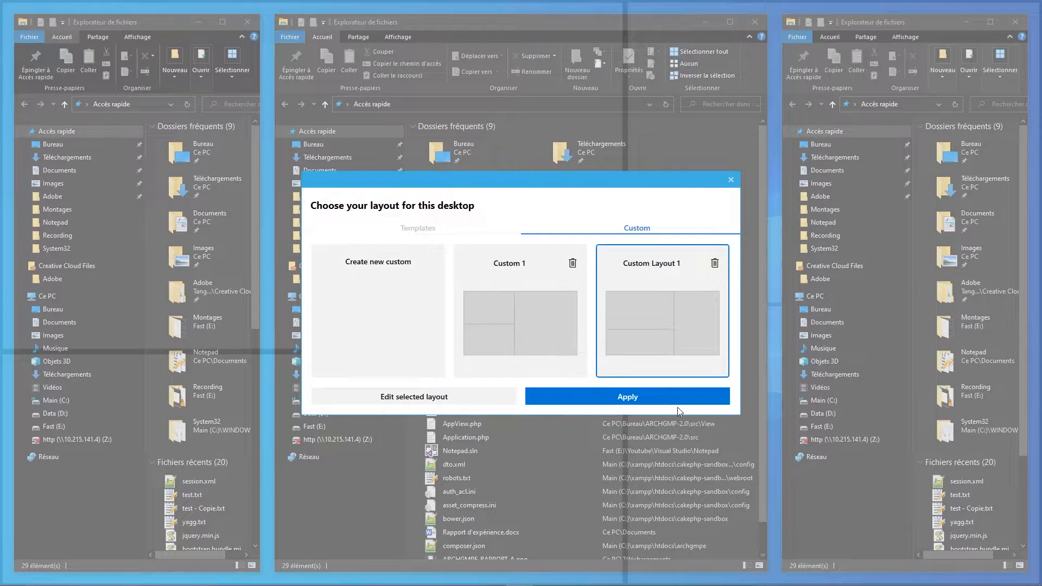
pyautogui.click(658, 395)
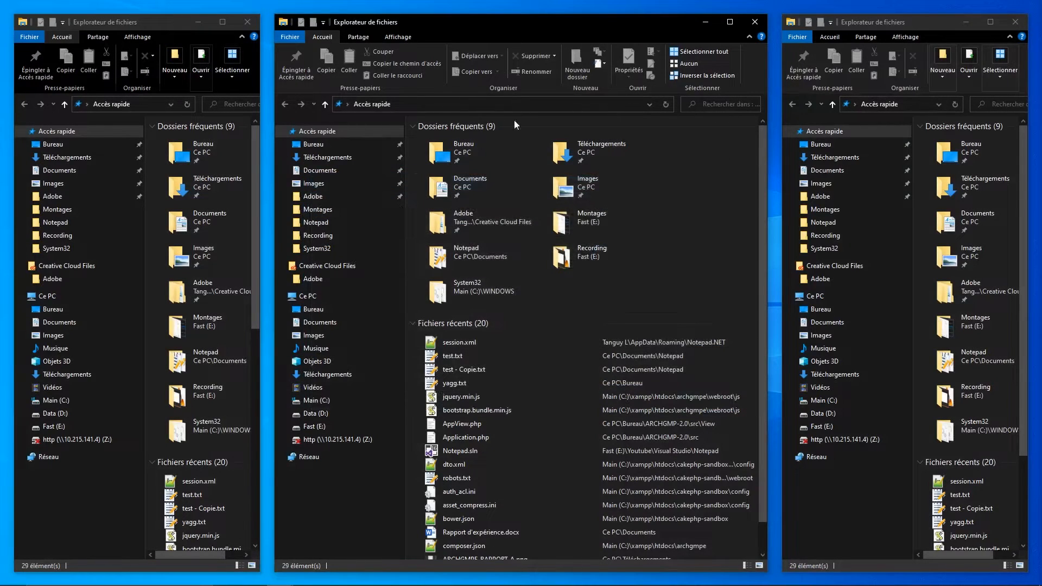
# Step: Move the three File Explorer windows into the lower-left, upper-left and right zones of Custom Layout 1
pyautogui.click(176, 25)
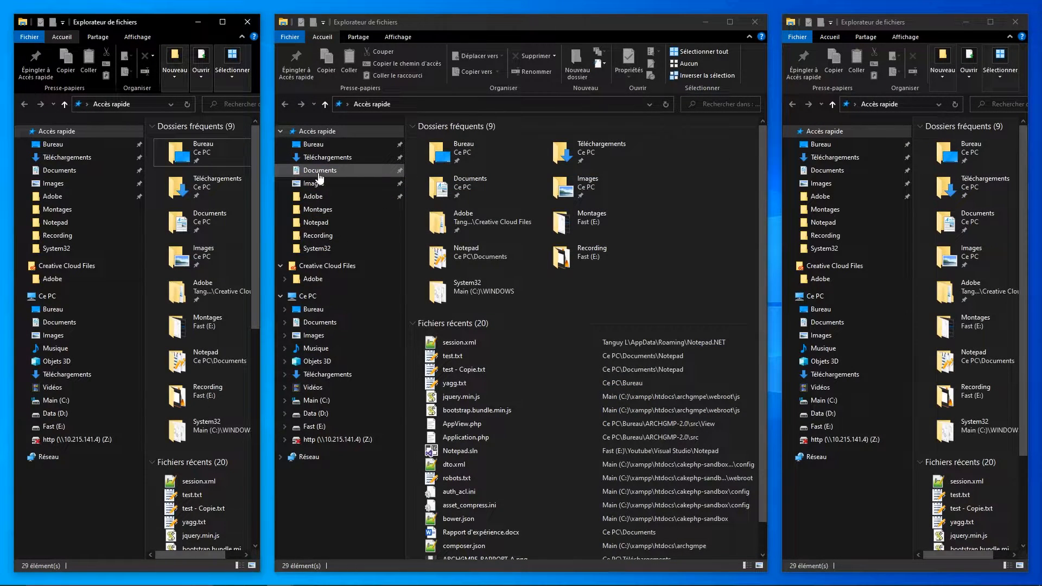
pyautogui.press('super+Down')
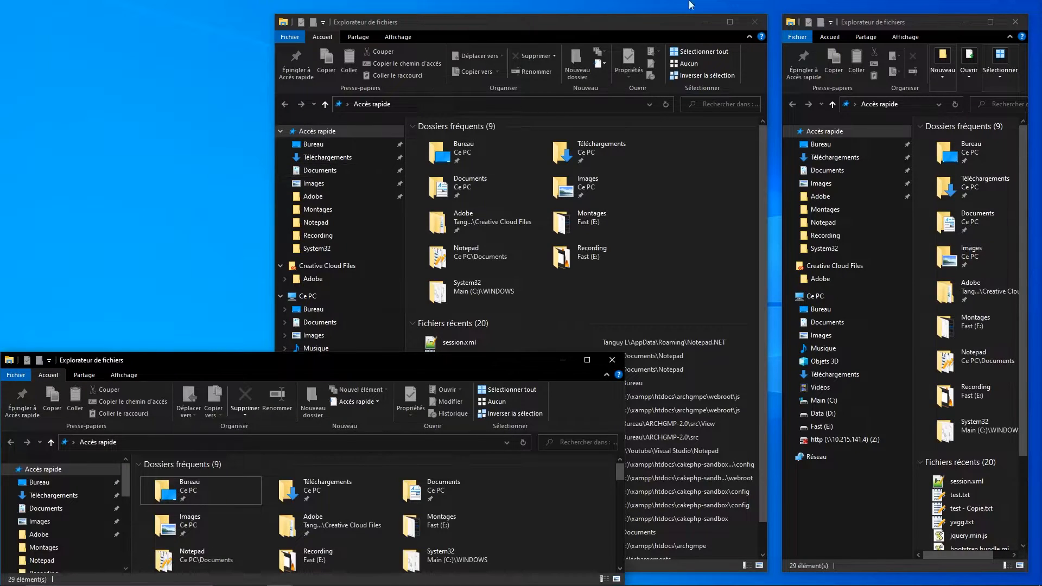
pyautogui.click(559, 44)
pyautogui.press('super+Left')
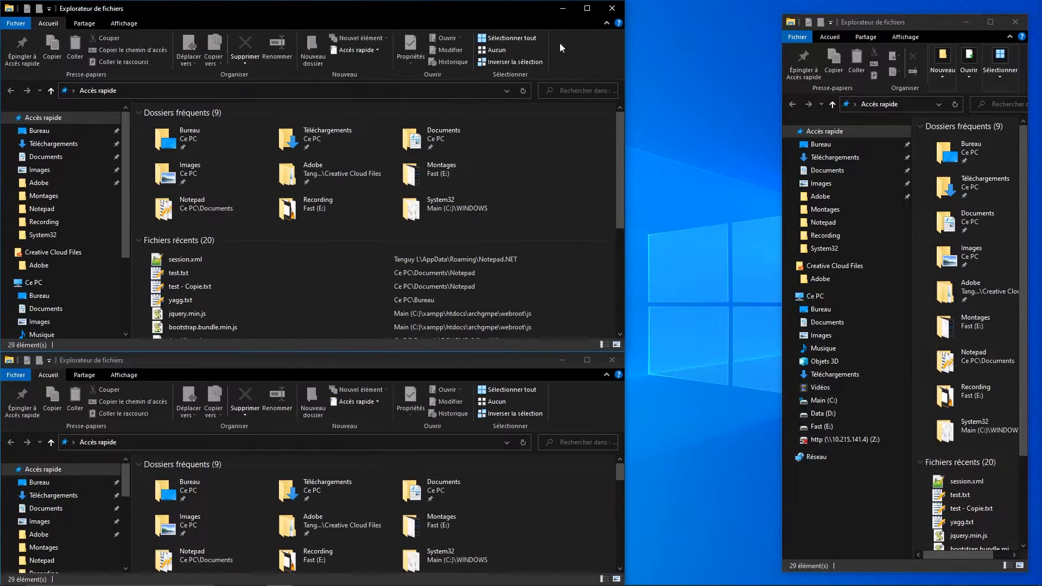
pyautogui.click(796, 75)
pyautogui.press('super+Right')
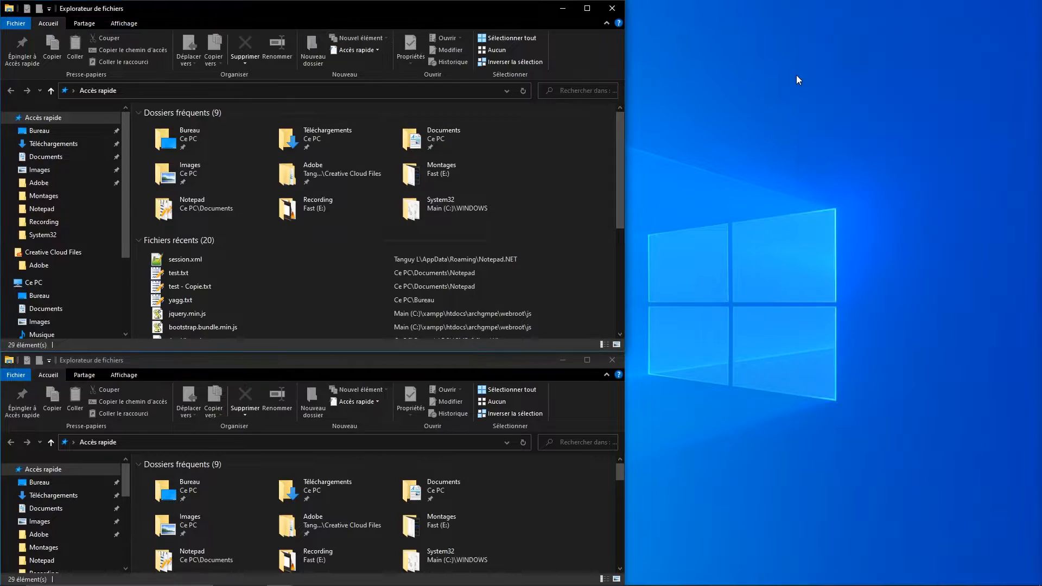
# Step: Minimize the lower-left File Explorer window and restore it into its zone of the custom layout
pyautogui.click(553, 357)
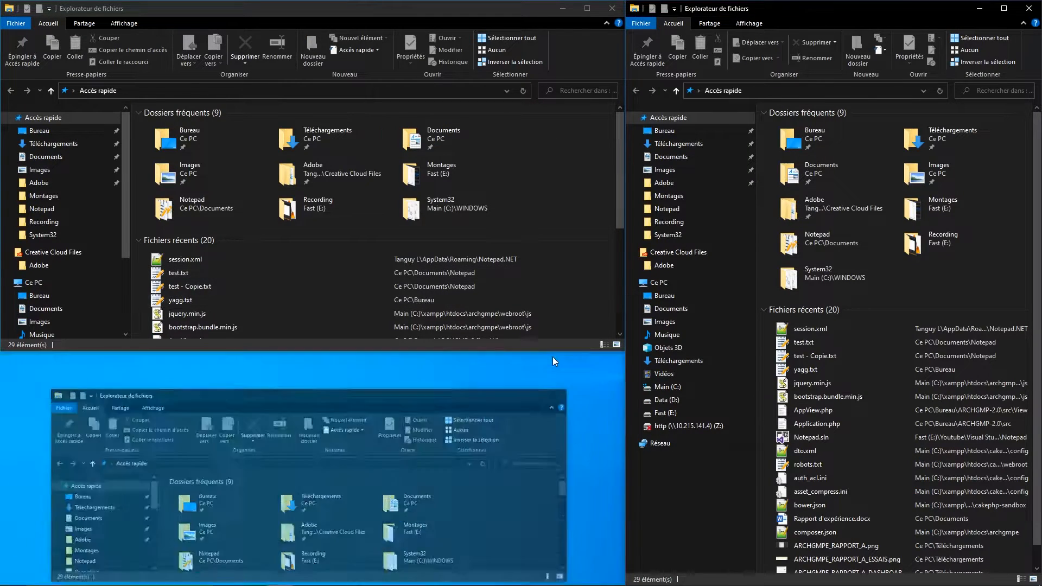
pyautogui.click(373, 481)
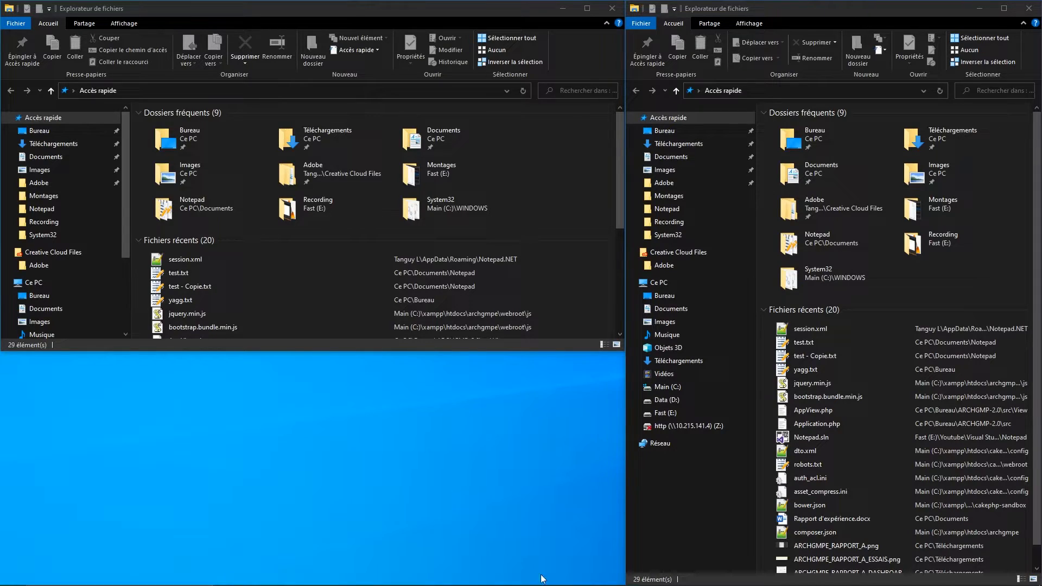
pyautogui.moveTo(274, 575)
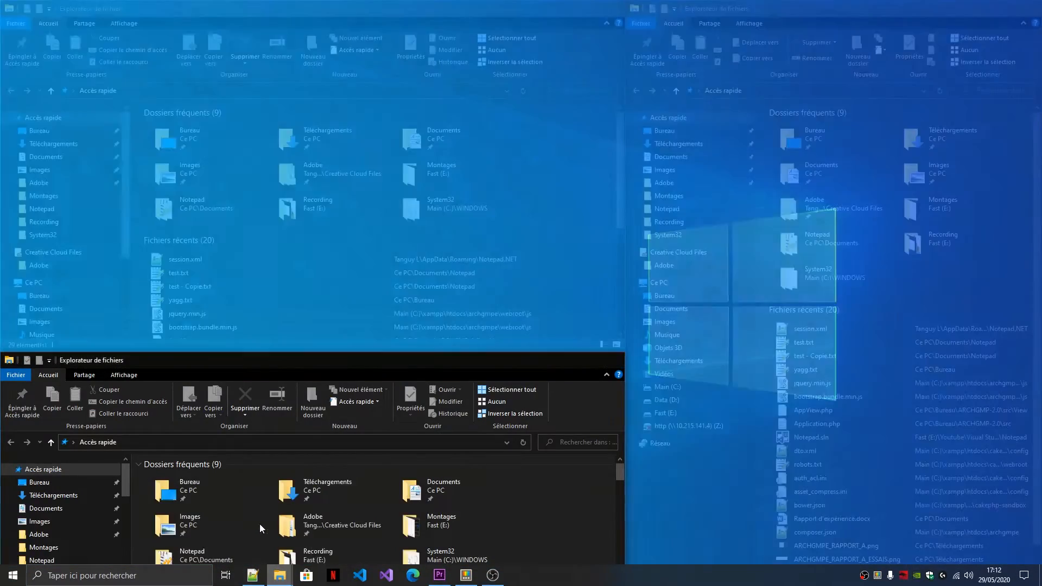
pyautogui.click(259, 524)
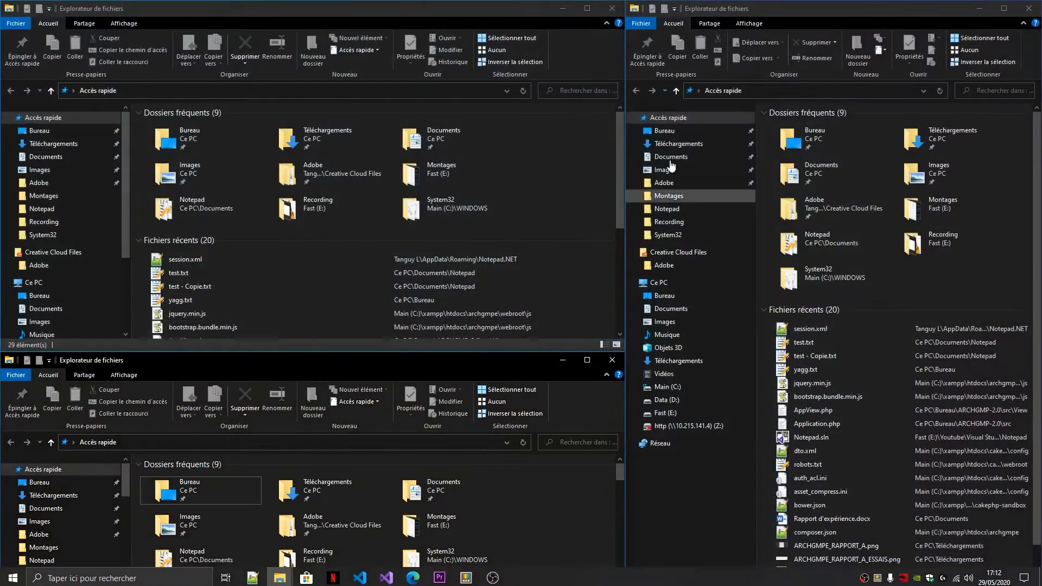
# Step: Open the Zones Editor, review the saved custom layouts and close the editor without applying a change
pyautogui.press('super')
pyautogui.click(612, 9)
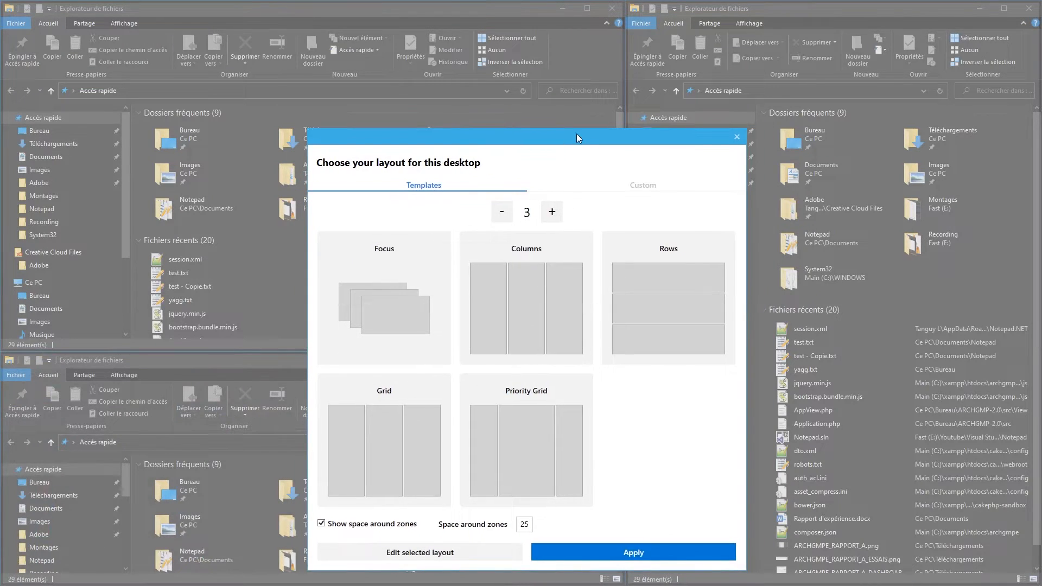
pyautogui.click(630, 188)
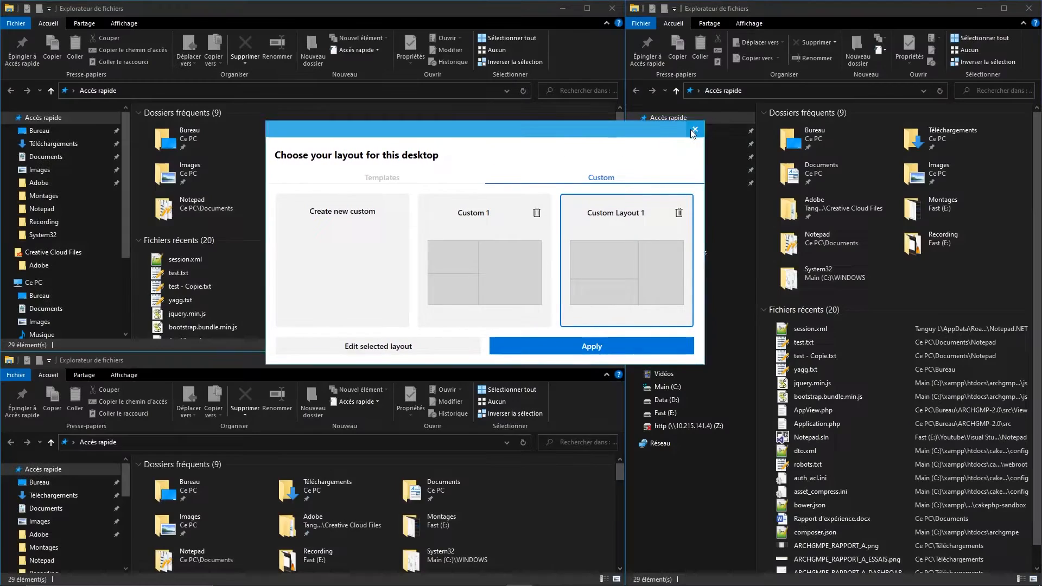
pyautogui.click(698, 126)
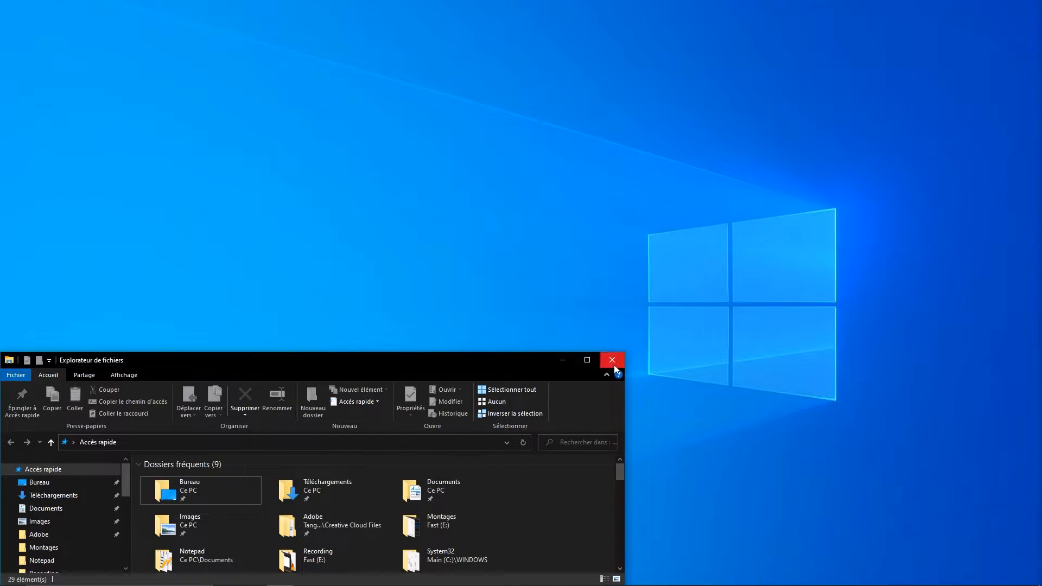
# Step: Close the remaining File Explorer window and show the Image Resizer settings in PowerToys Settings
pyautogui.click(612, 360)
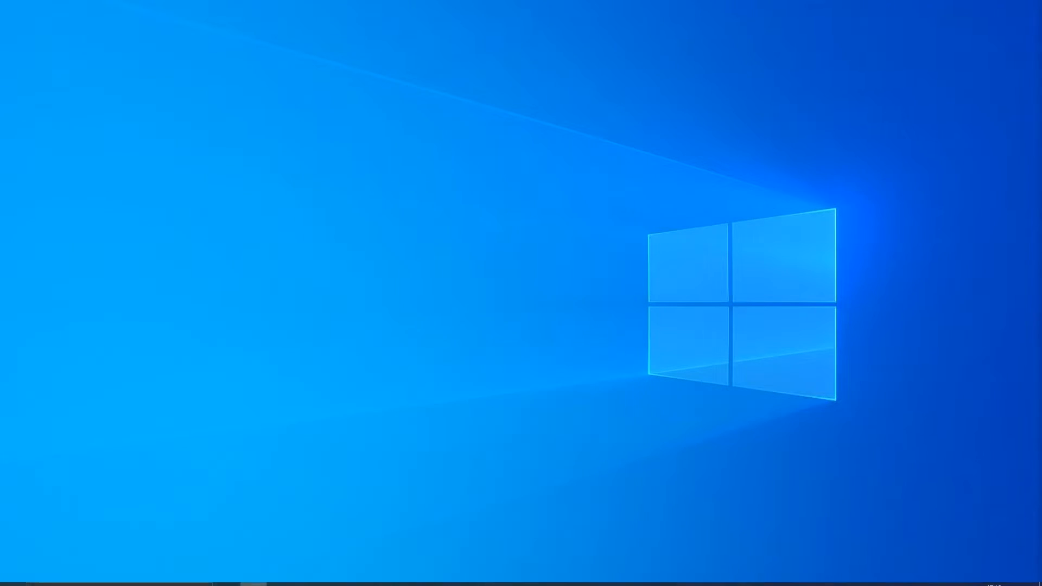
pyautogui.click(466, 575)
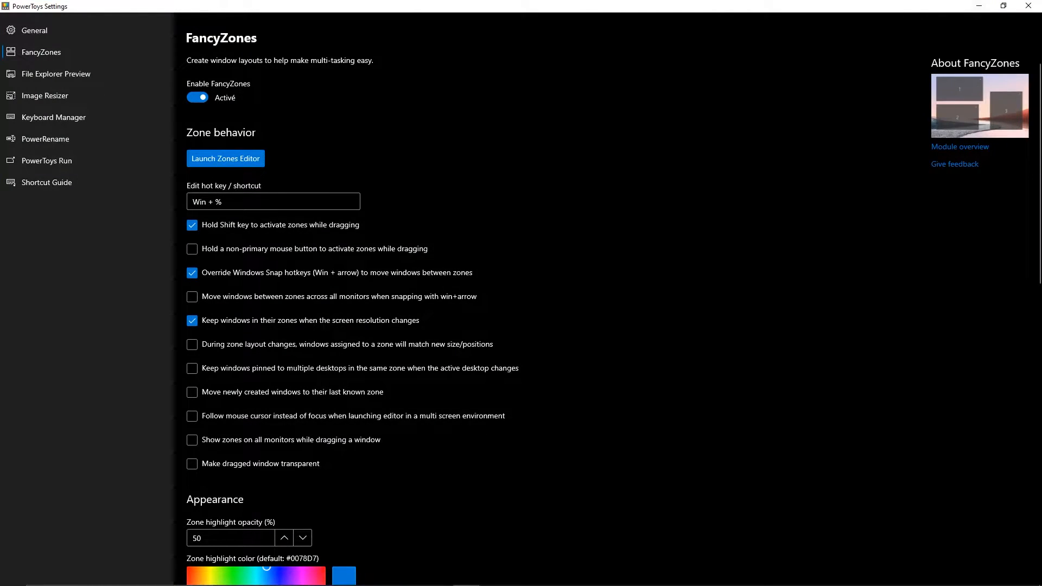
pyautogui.click(45, 96)
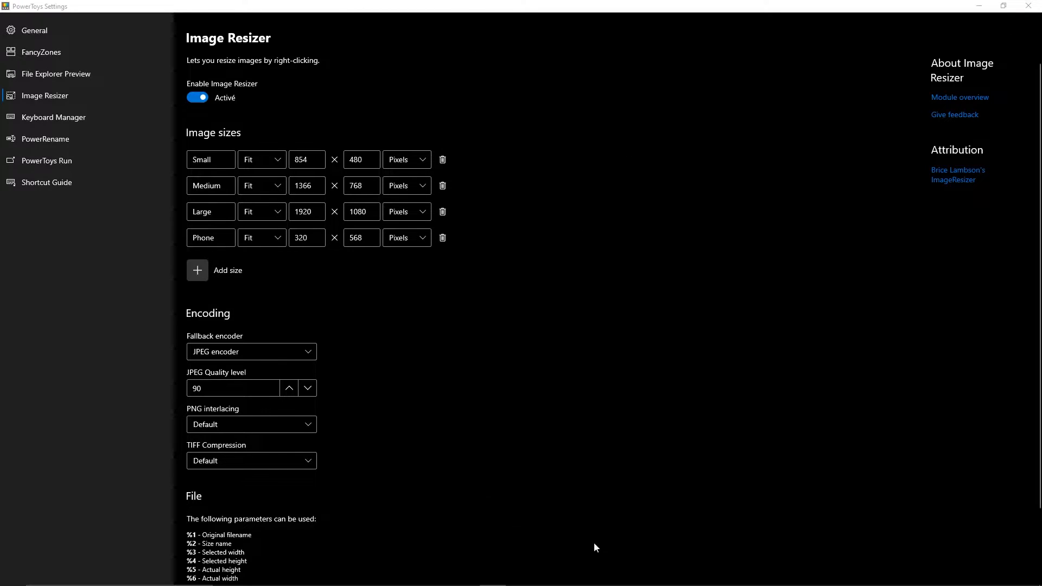
# Step: Switch to the Image Resizer folder in File Explorer and check the detailed properties of ExampleIcon.png
pyautogui.moveTo(855, 6); pyautogui.dragTo(767, 110)
pyautogui.click(263, 158)
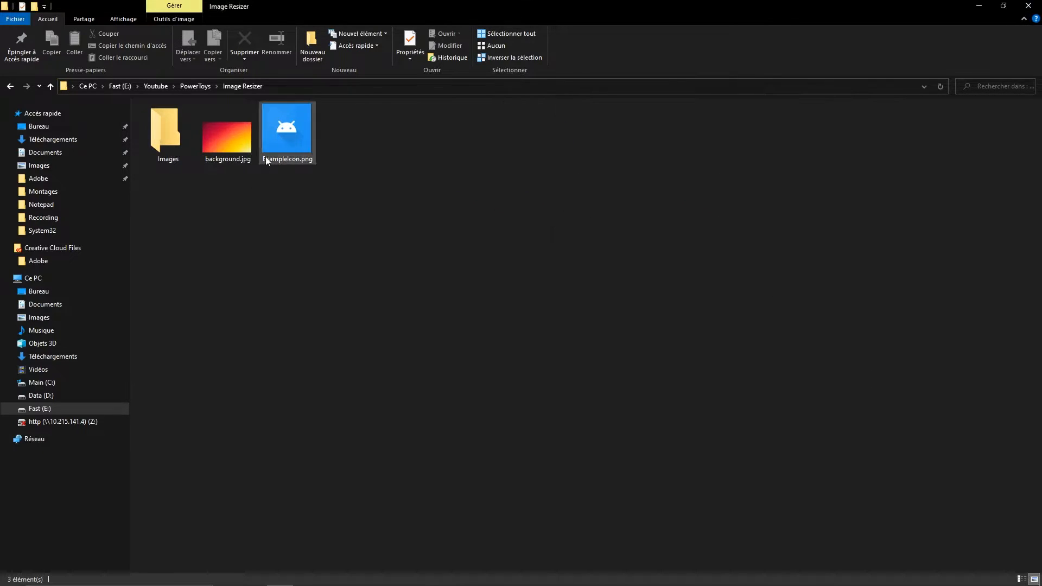
pyautogui.rightClick(277, 147)
pyautogui.click(263, 169)
pyautogui.click(279, 147)
pyautogui.rightClick(309, 159)
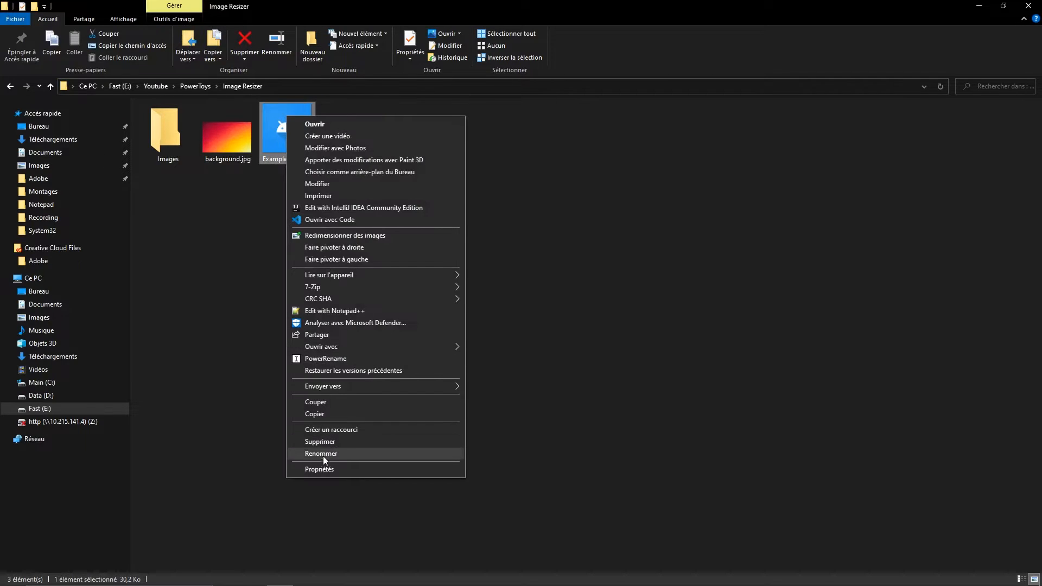
pyautogui.click(334, 469)
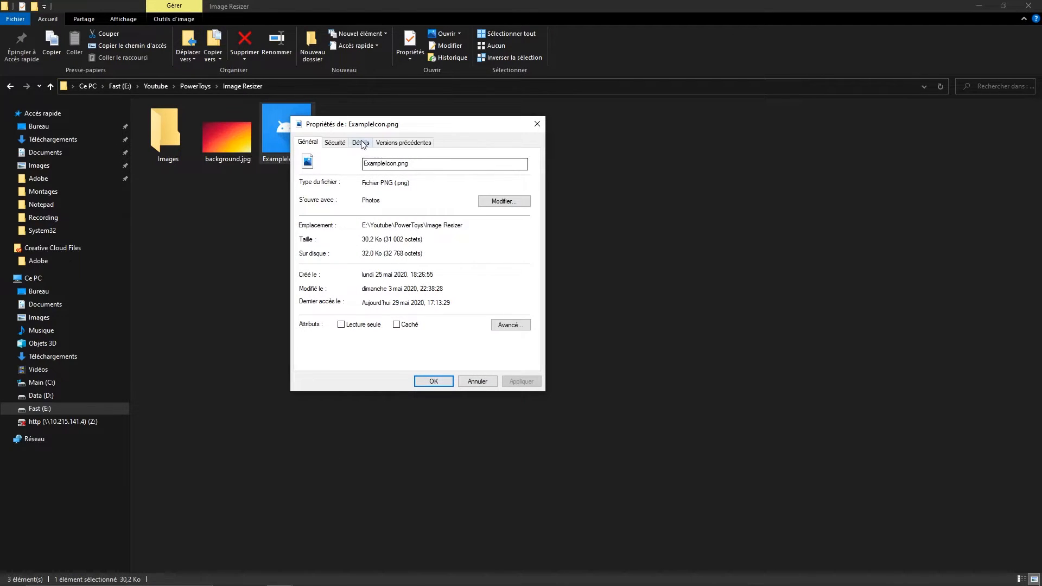
pyautogui.click(360, 142)
pyautogui.click(536, 124)
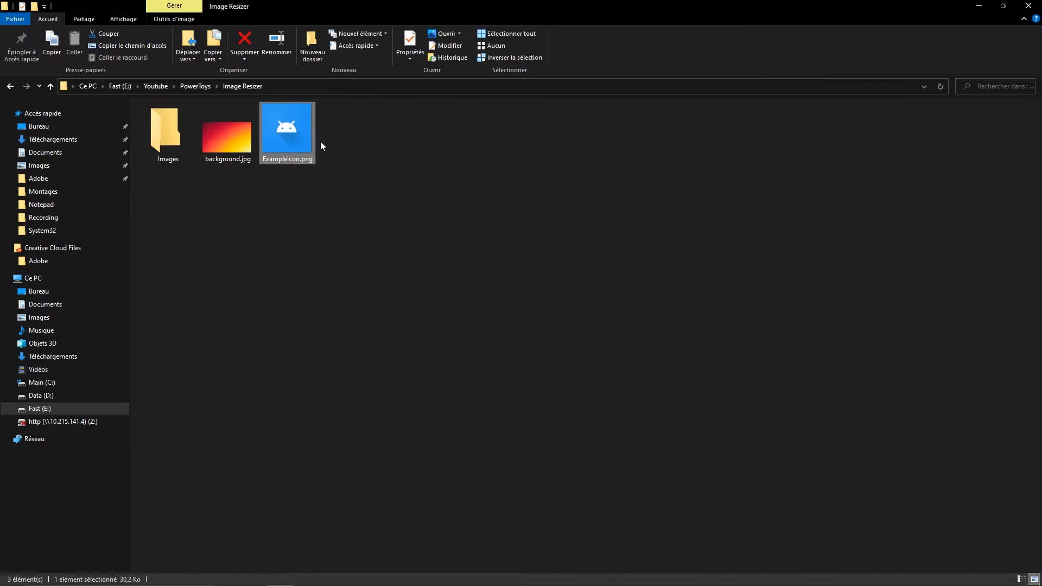
# Step: Create a resized copy of ExampleIcon.png with Image Resizer using the Medium size (1366 × 768 pixels)
pyautogui.rightClick(291, 145)
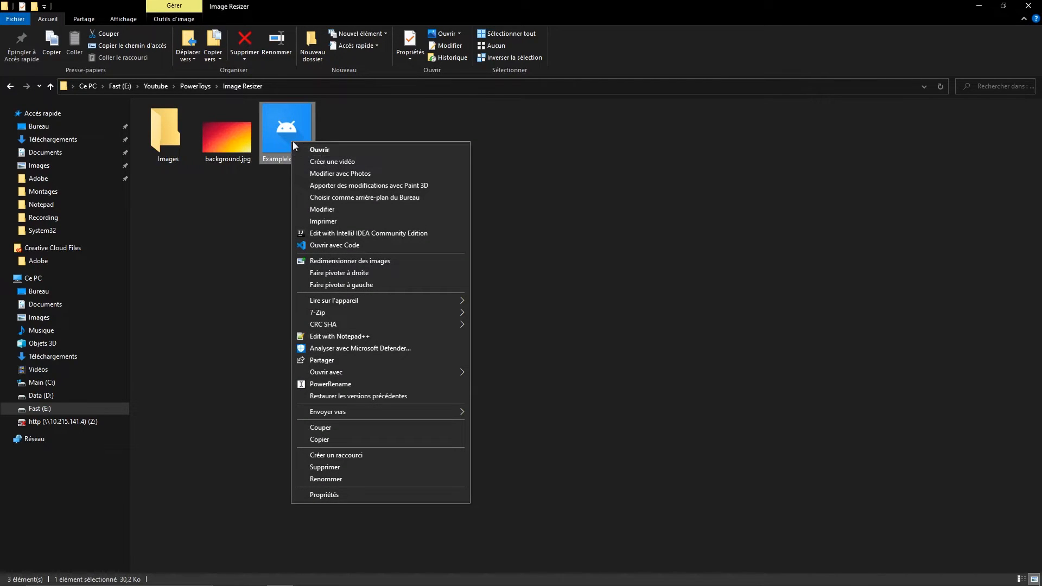
pyautogui.click(382, 262)
pyautogui.moveTo(516, 213); pyautogui.dragTo(484, 175)
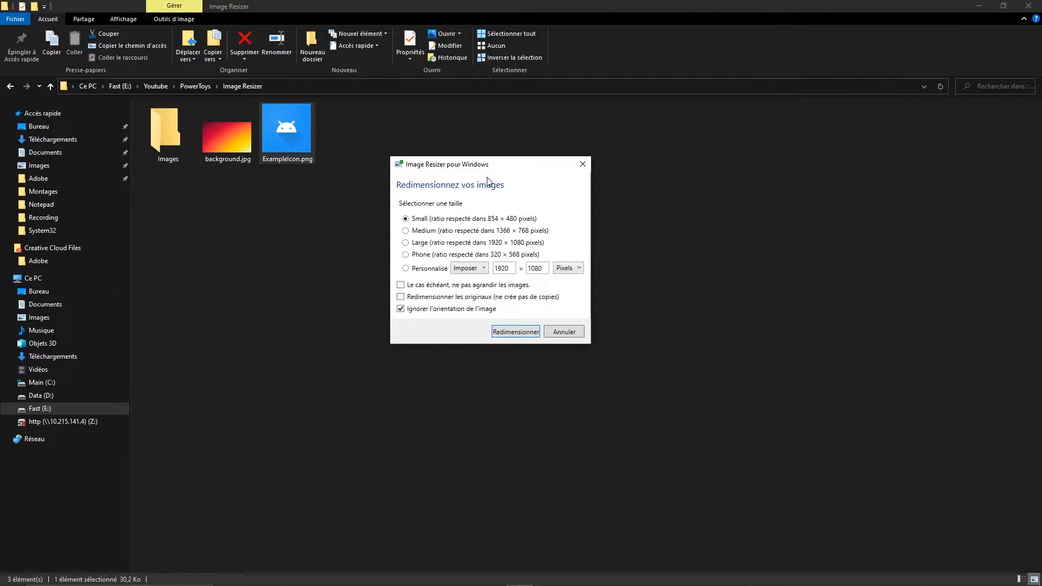
pyautogui.click(425, 231)
pyautogui.click(422, 266)
pyautogui.click(516, 332)
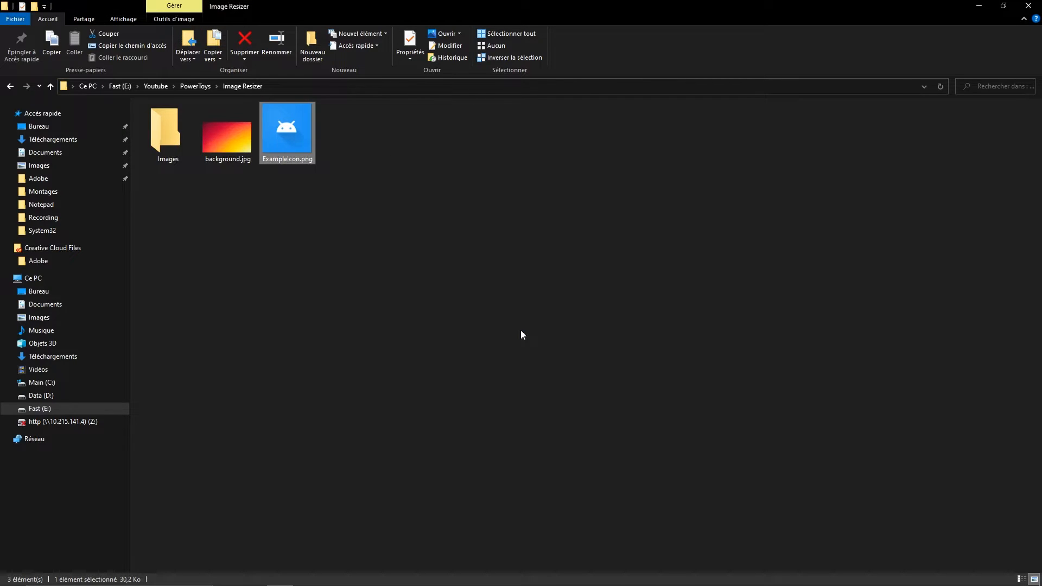
# Step: Check the image dimensions of ExampleIcon (Medium).png in its detailed properties
pyautogui.click(369, 159)
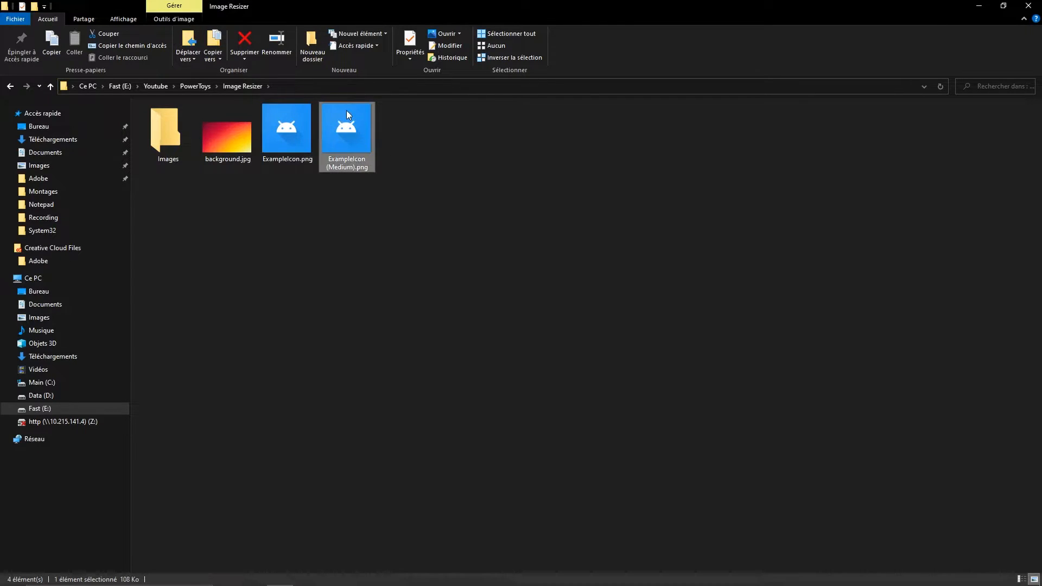
pyautogui.rightClick(347, 111)
pyautogui.click(404, 463)
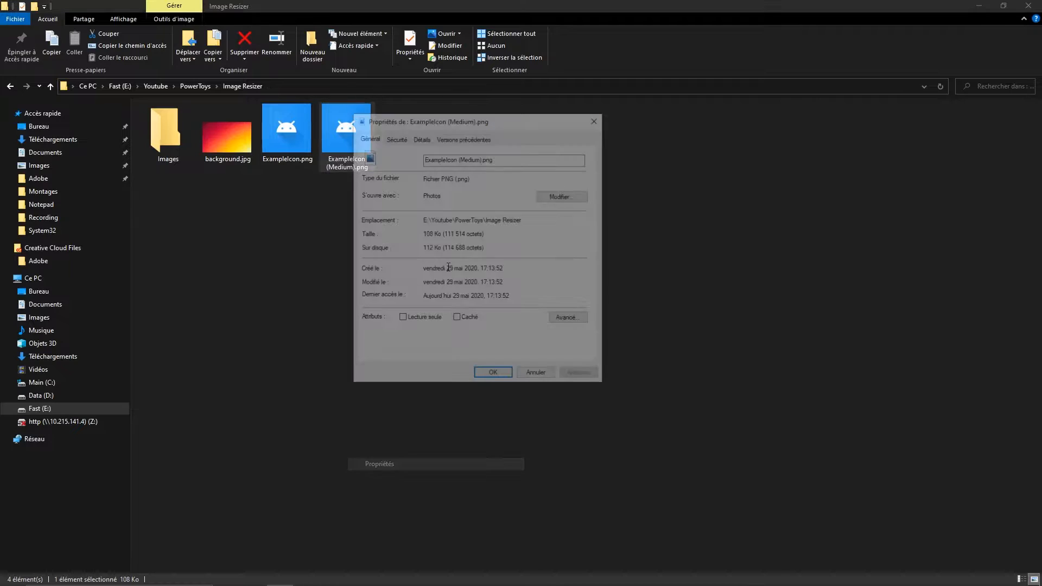
pyautogui.click(423, 138)
pyautogui.click(452, 205)
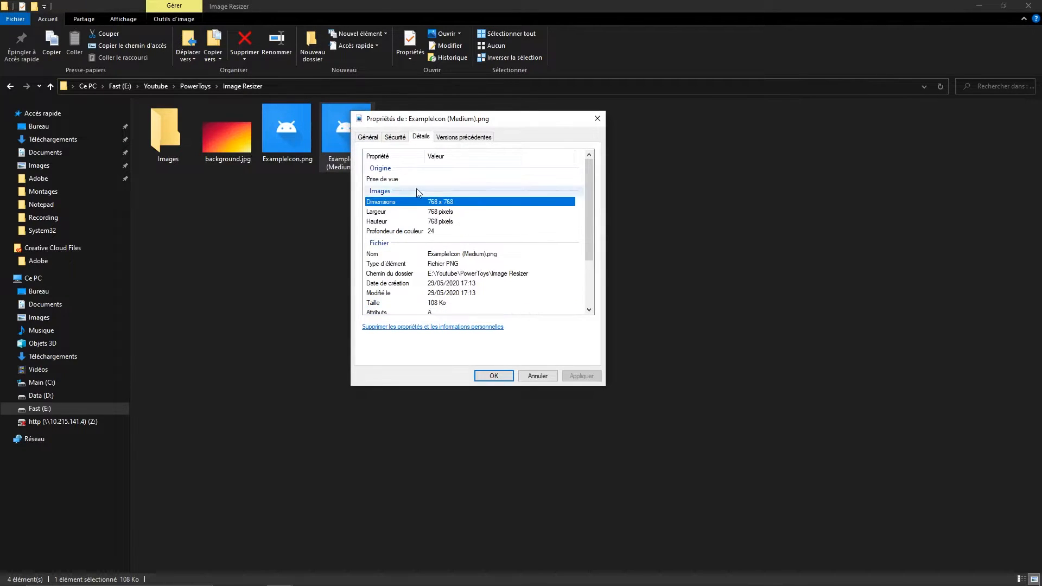
pyautogui.click(433, 212)
pyautogui.click(334, 120)
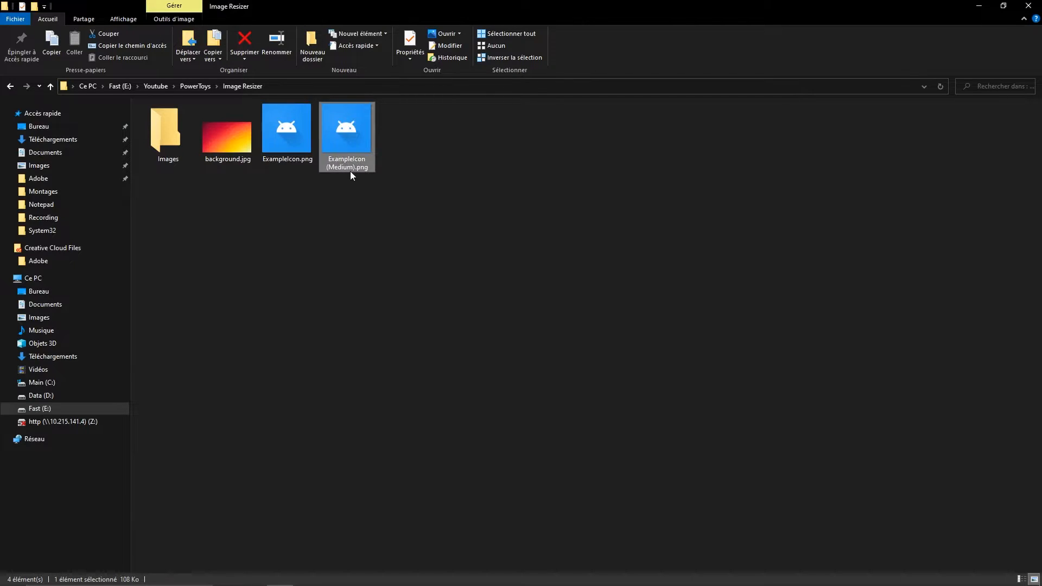
# Step: Create a resized copy of ExampleIcon (Medium).png at the custom size 1920 × 1080 pixels in Imposer mode
pyautogui.rightClick(347, 139)
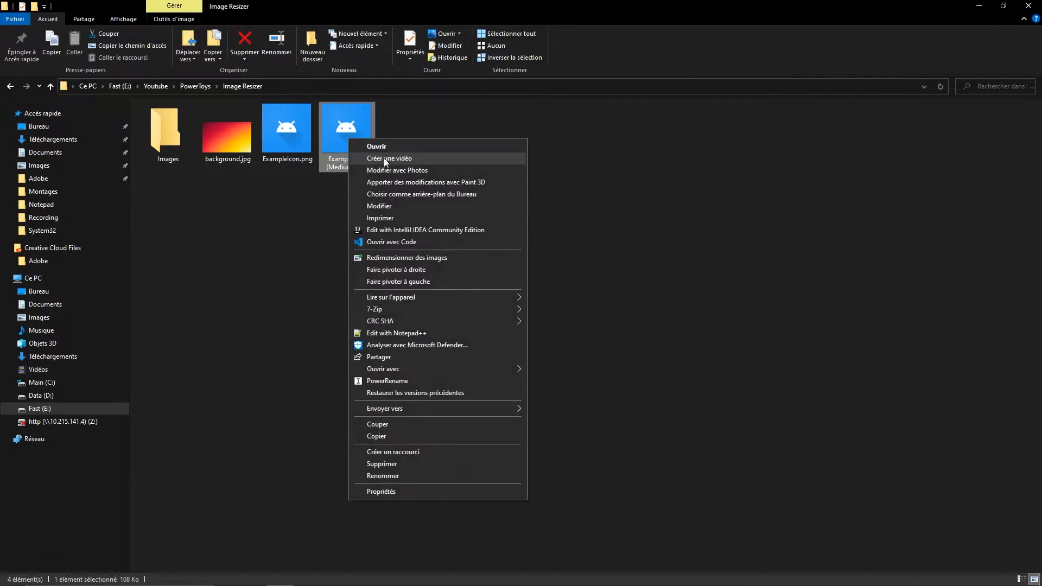
pyautogui.rightClick(343, 133)
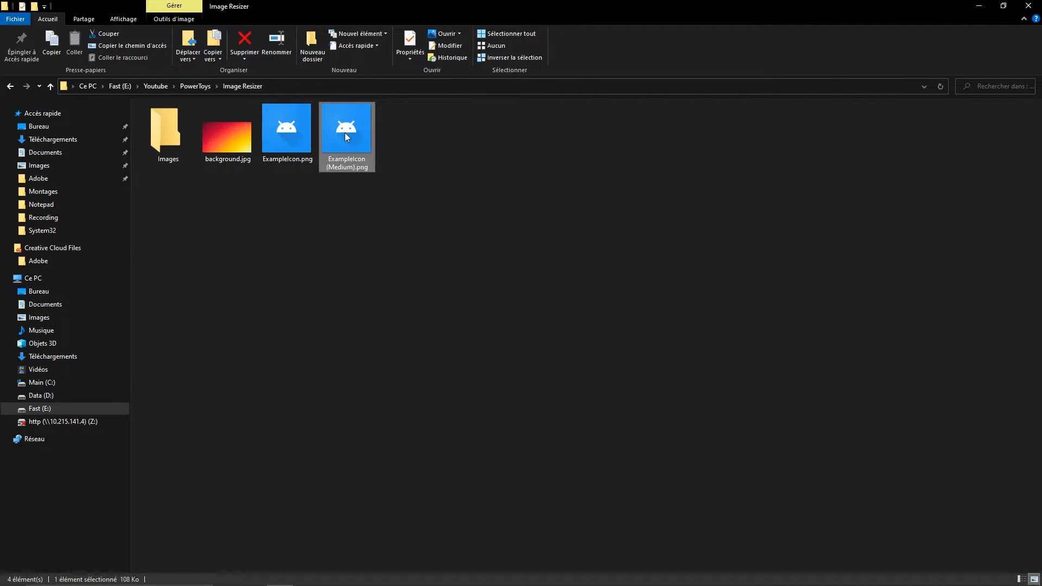
pyautogui.click(389, 253)
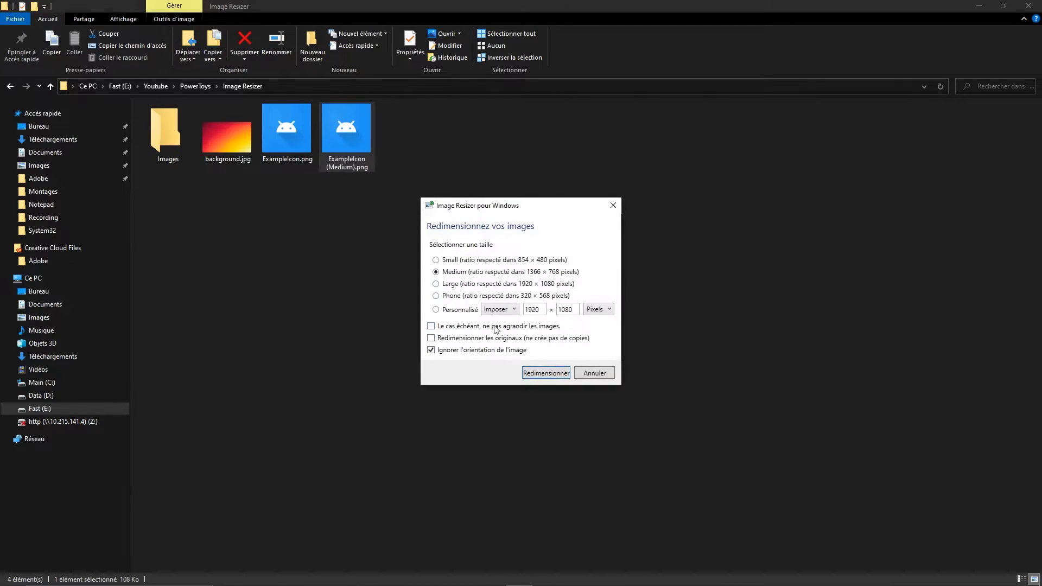
pyautogui.click(506, 313)
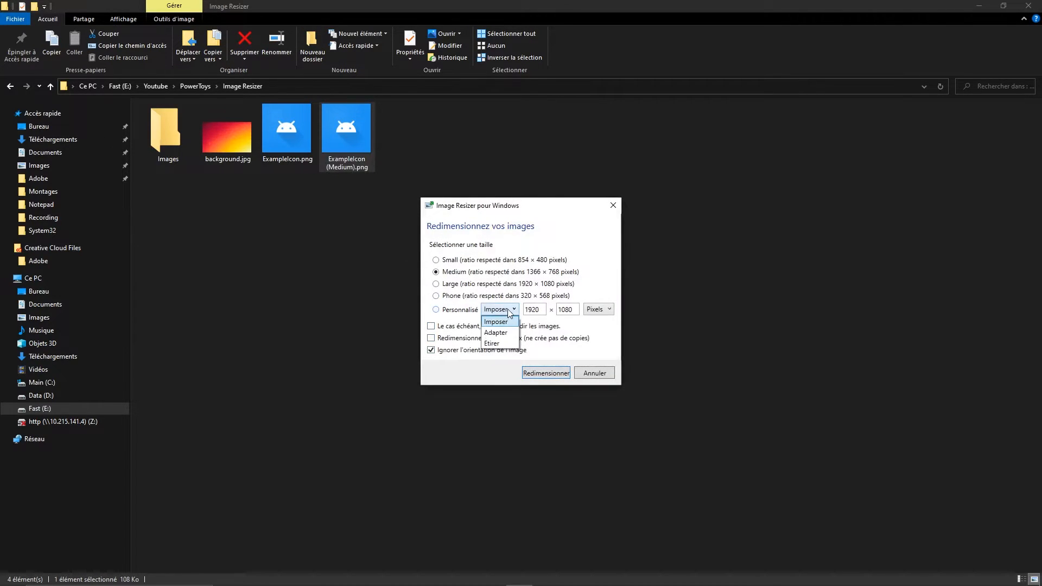
pyautogui.click(509, 314)
pyautogui.click(468, 313)
pyautogui.click(495, 311)
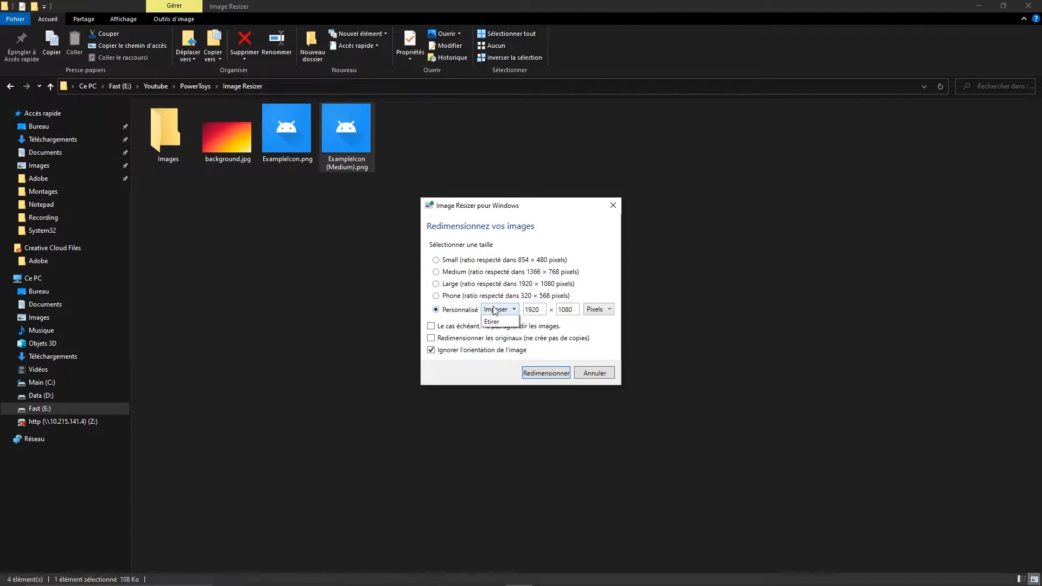
pyautogui.click(532, 308)
pyautogui.click(529, 378)
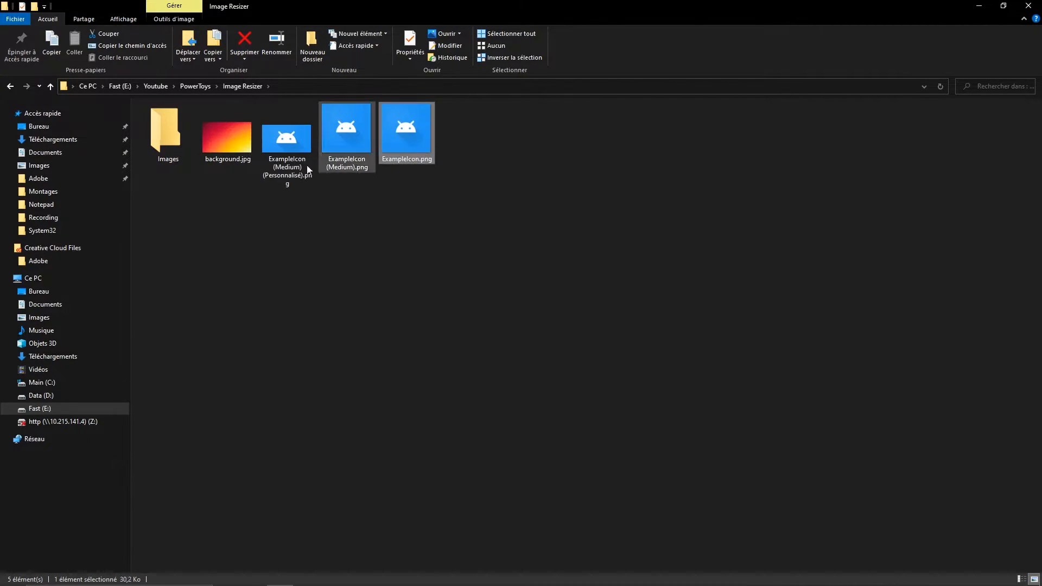
# Step: Check the image dimensions of ExampleIcon (Medium) (Personnalisé).png in its detailed properties
pyautogui.rightClick(287, 154)
pyautogui.click(346, 506)
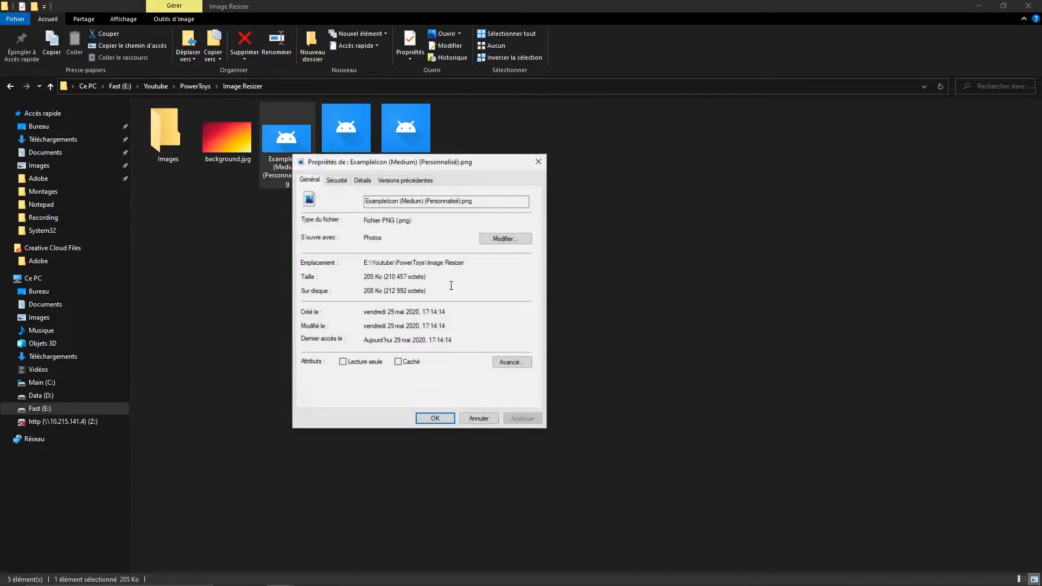
pyautogui.click(362, 179)
pyautogui.click(378, 243)
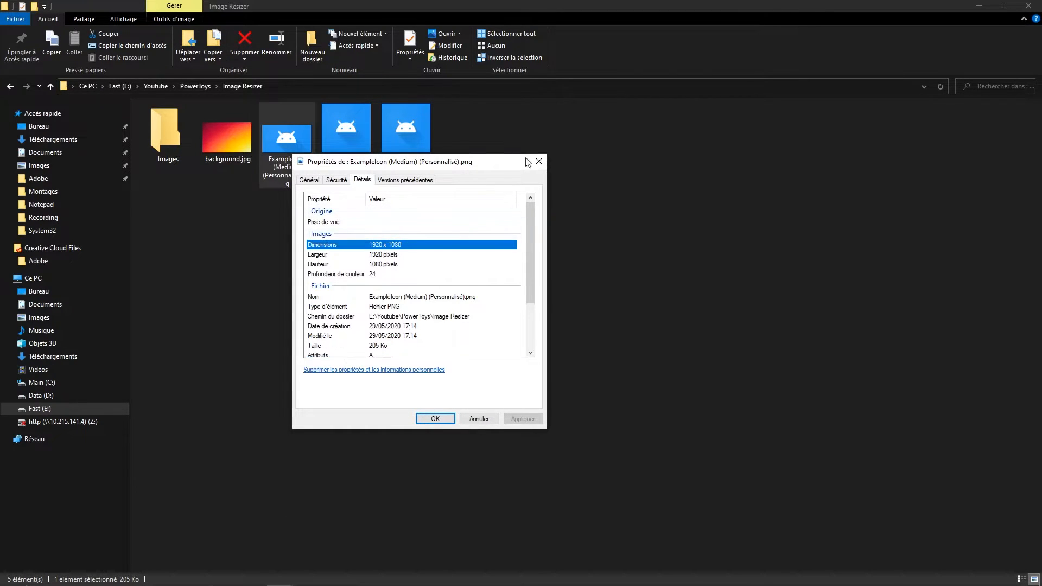
pyautogui.click(539, 161)
# Step: View ExampleIcon (Medium) (Personnalisé).png in Photos and close the viewer
pyautogui.doubleClick(313, 137)
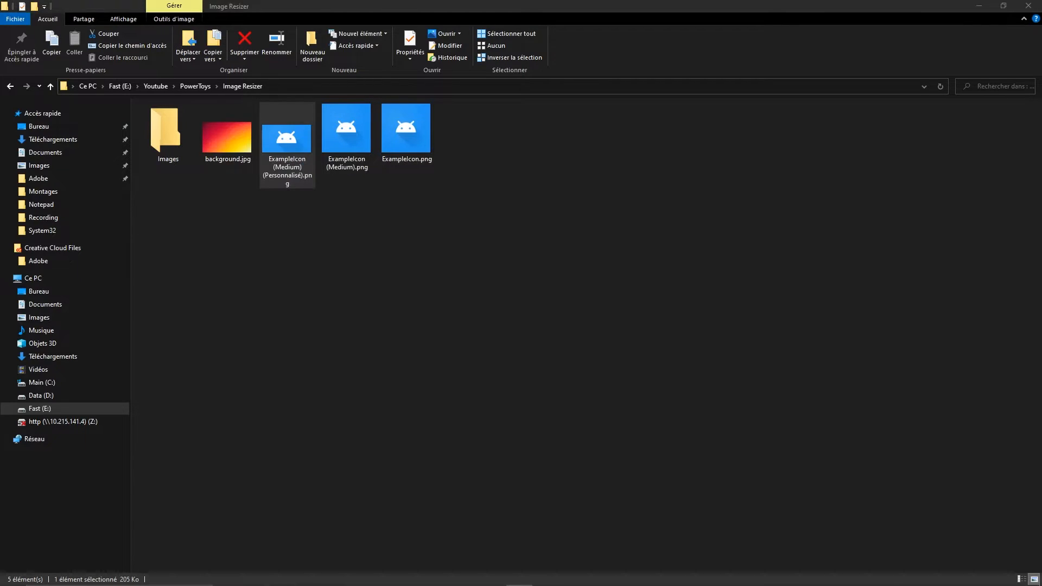
pyautogui.doubleClick(615, 92)
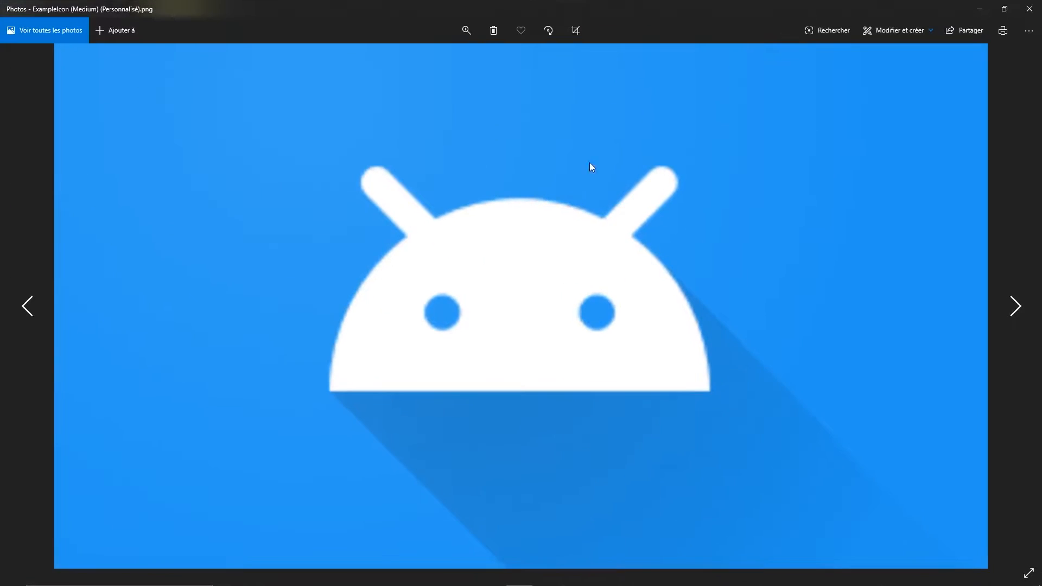
pyautogui.click(1030, 8)
# Step: Delete the two resized copies, ExampleIcon (Medium) (Personnalisé).png and ExampleIcon (Medium).png, from the Image Resizer folder
pyautogui.click(329, 139)
pyautogui.click(285, 169)
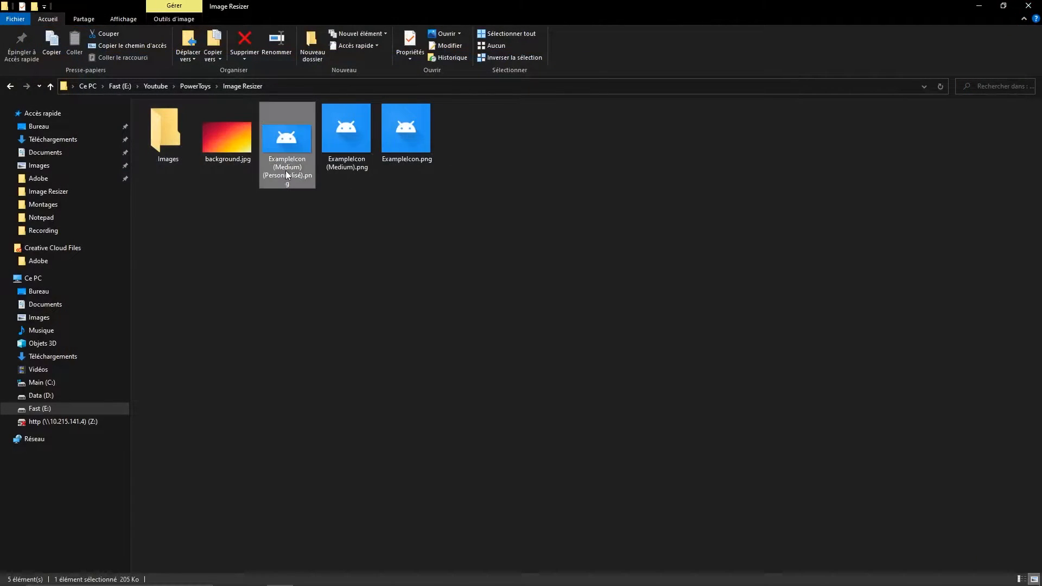
pyautogui.press('Delete')
pyautogui.moveTo(286, 170)
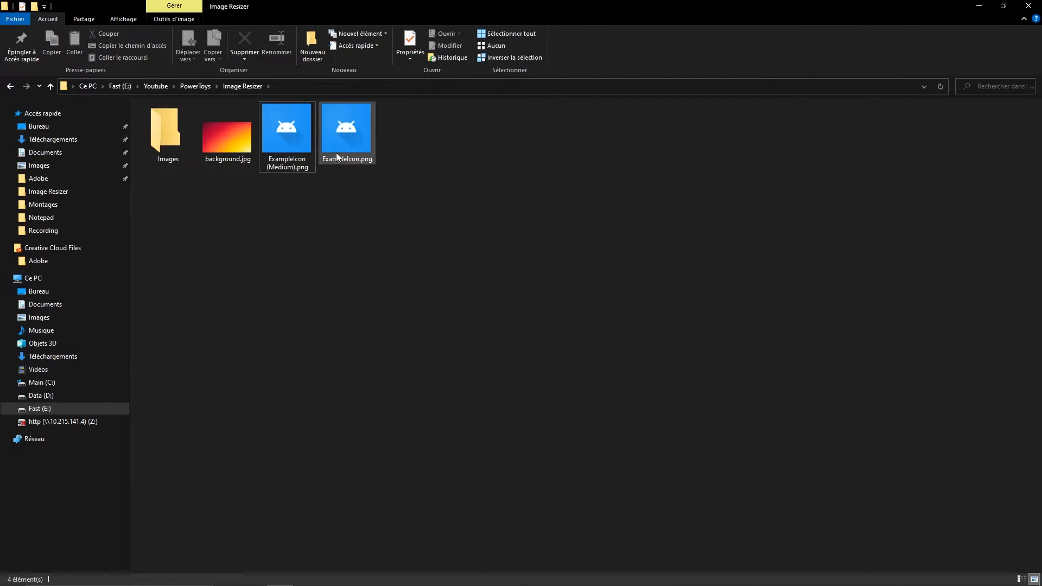
pyautogui.moveTo(336, 155)
pyautogui.click(301, 137)
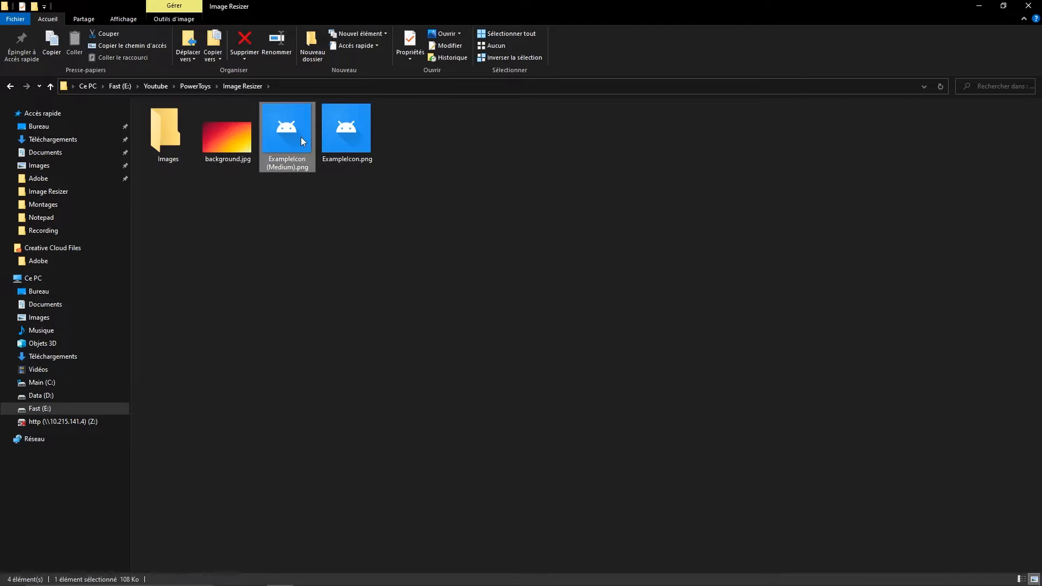
pyautogui.press('Delete')
# Step: Create a copy of ExampleIcon.png in the Images folder, resized to the custom size 150 × 150 pixels
pyautogui.moveTo(431, 149); pyautogui.dragTo(161, 143)
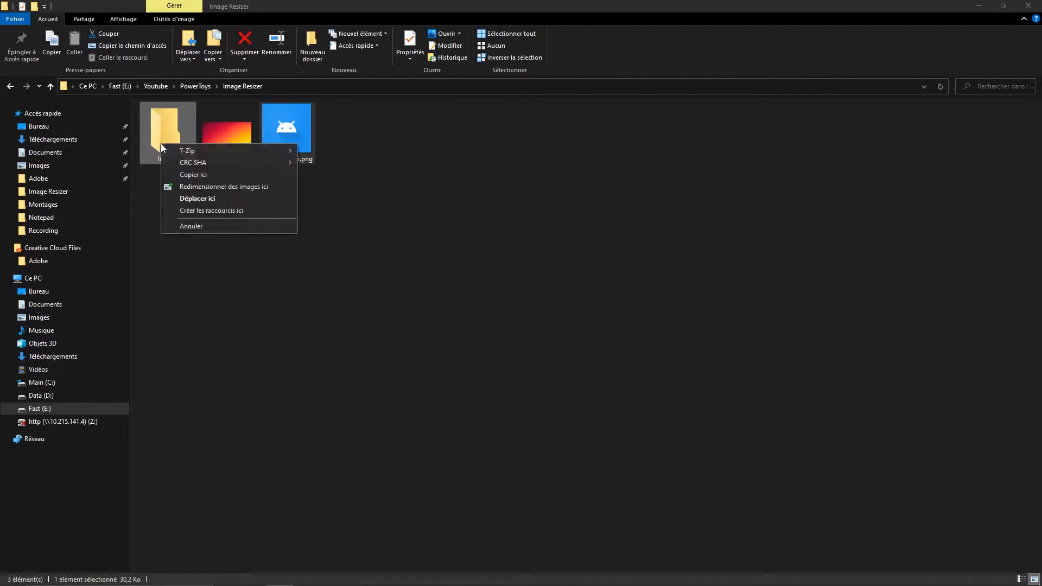
pyautogui.click(259, 187)
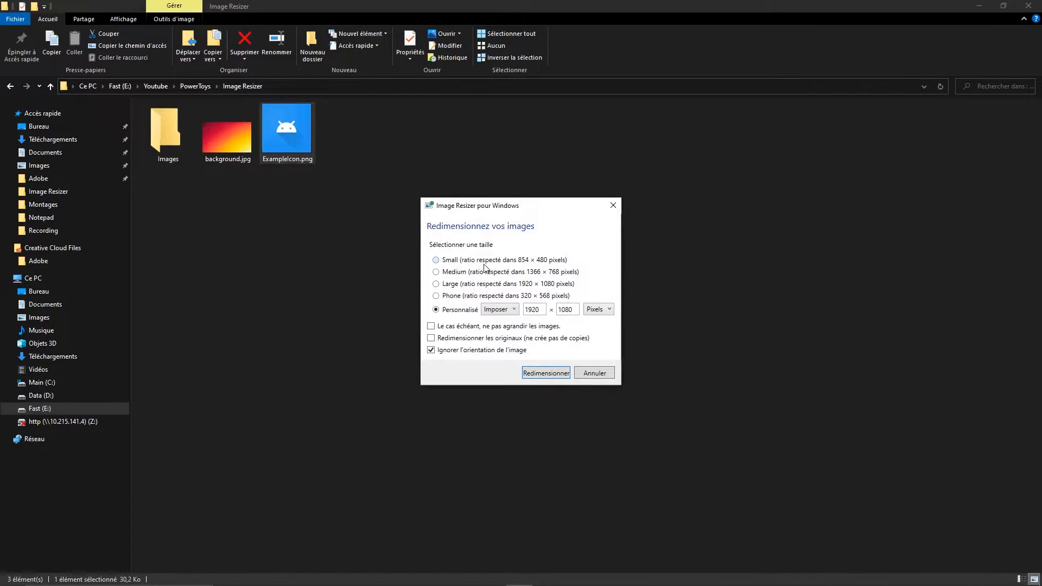
pyautogui.click(463, 309)
pyautogui.doubleClick(535, 309)
pyautogui.write('150')
pyautogui.doubleClick(564, 309)
pyautogui.write('150')
pyautogui.click(549, 376)
# Step: Check the dimensions of ExampleIcon (Personnalisé).png in the Images folder through its detailed properties, and return to the Image Resizer folder
pyautogui.doubleClick(181, 132)
pyautogui.click(185, 142)
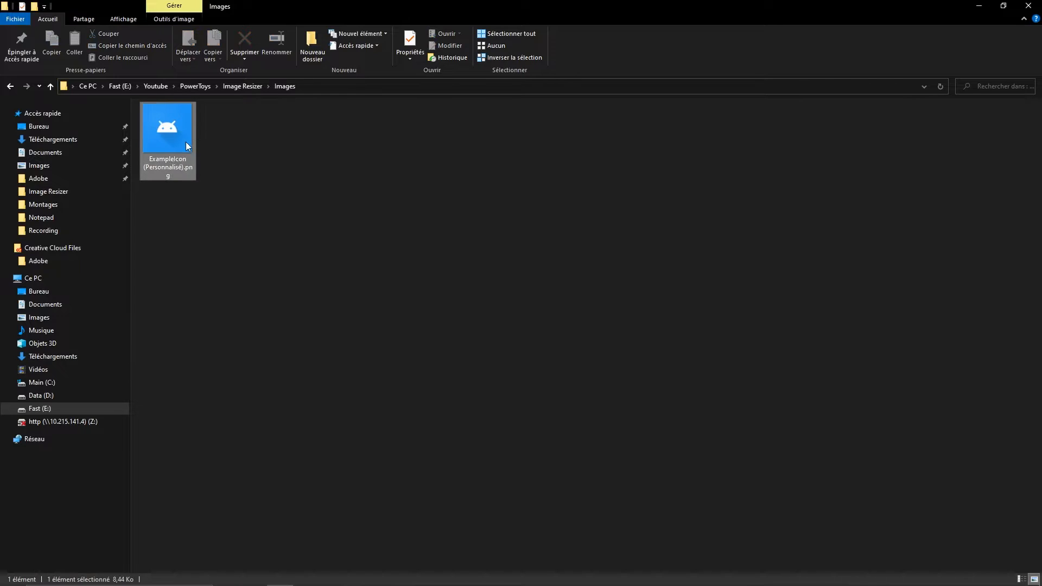
pyautogui.rightClick(194, 161)
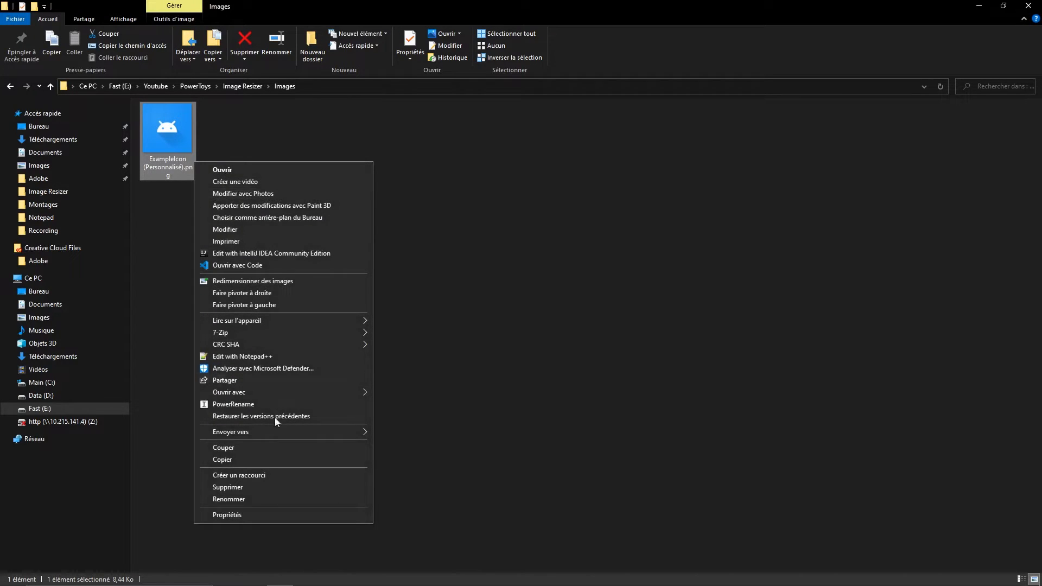
pyautogui.click(230, 515)
pyautogui.click(279, 191)
pyautogui.click(335, 265)
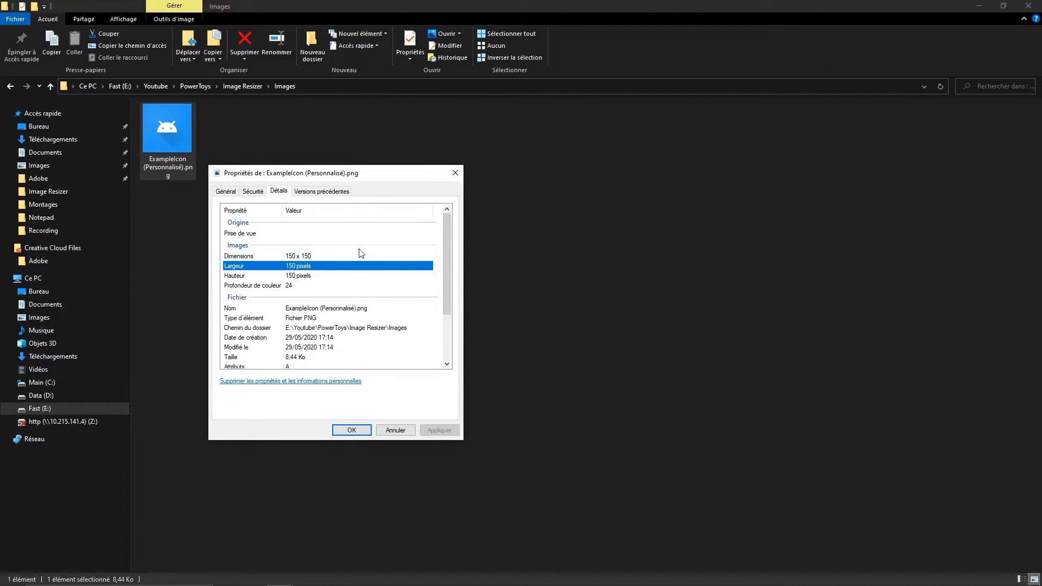
pyautogui.click(456, 173)
pyautogui.click(243, 86)
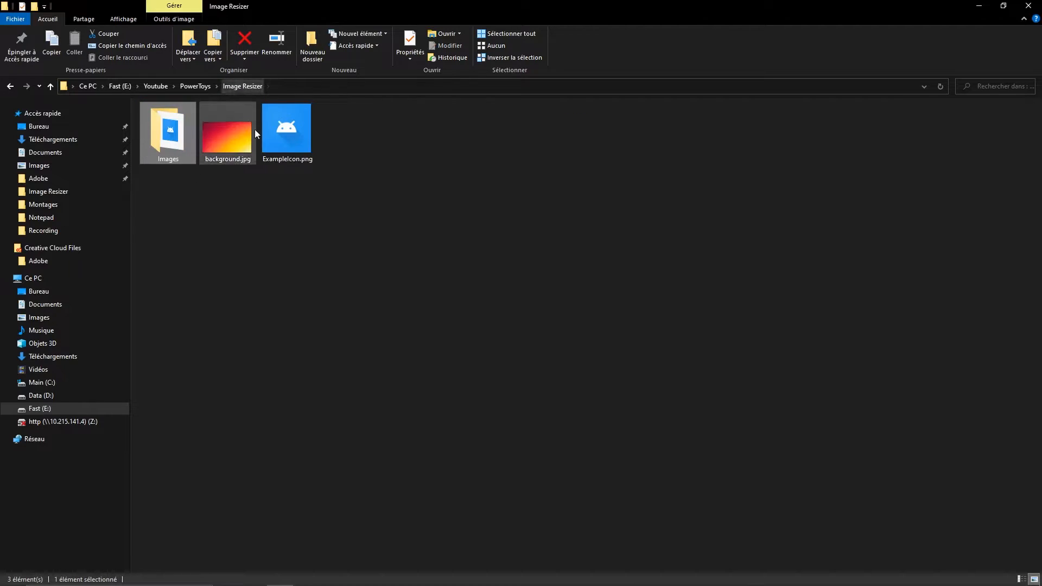
# Step: Switch to PowerToys Settings and add a new Image Resizer size named 4K
pyautogui.click(215, 150)
pyautogui.rightClick(230, 149)
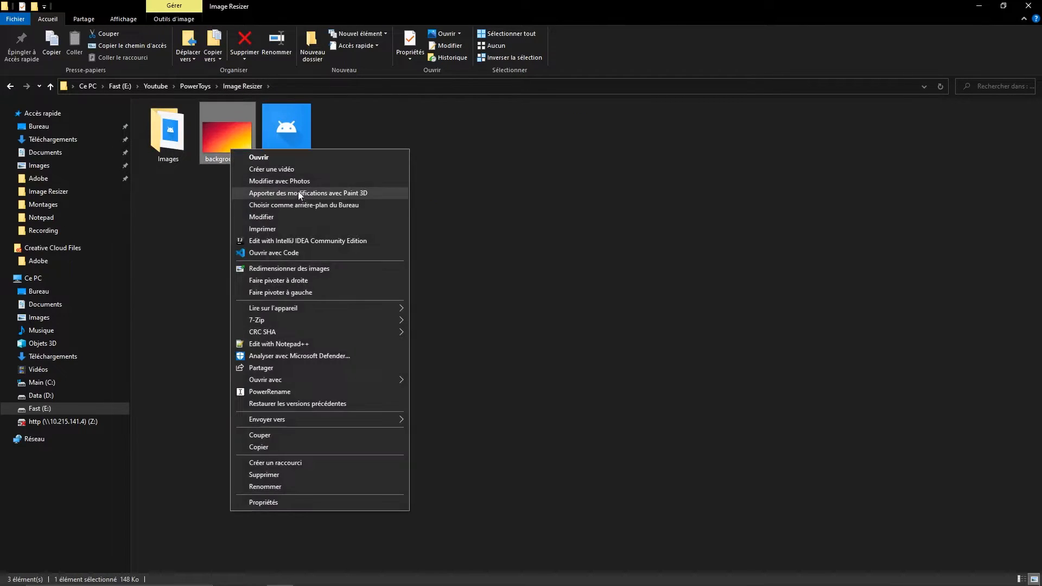
pyautogui.click(535, 536)
pyautogui.click(468, 574)
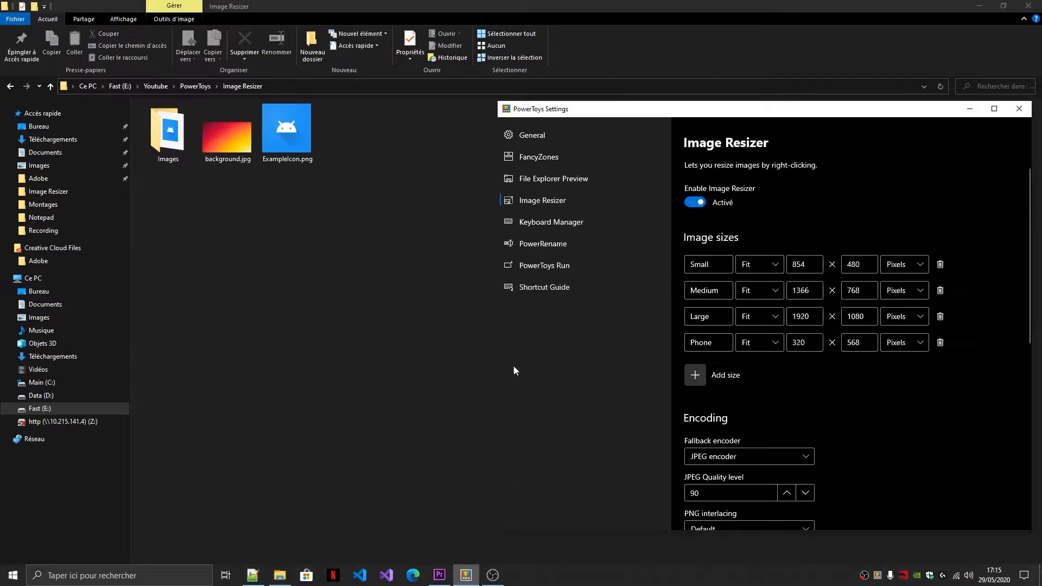
pyautogui.moveTo(742, 119); pyautogui.dragTo(523, 59)
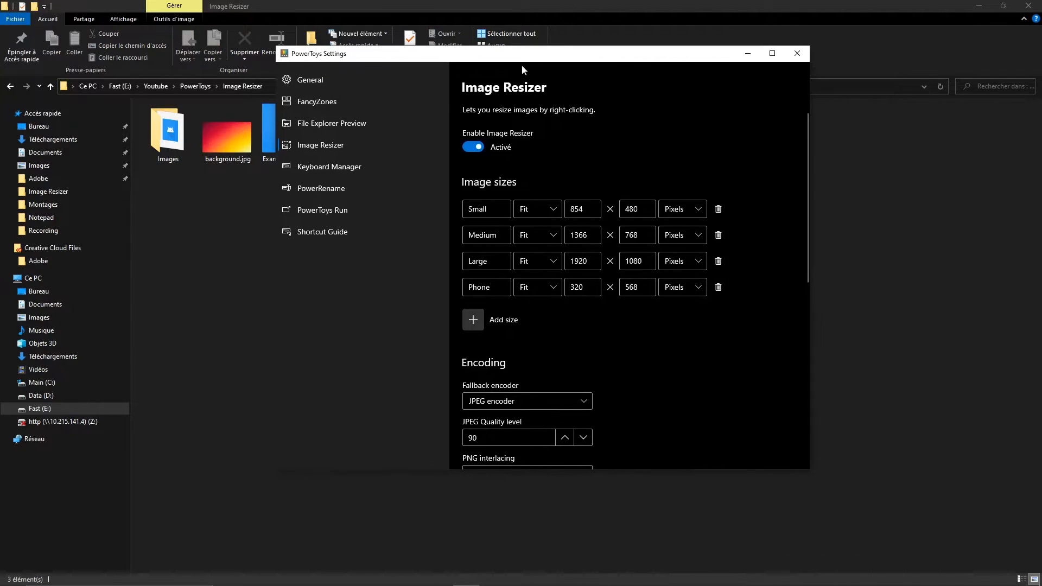
pyautogui.click(480, 321)
pyautogui.click(503, 321)
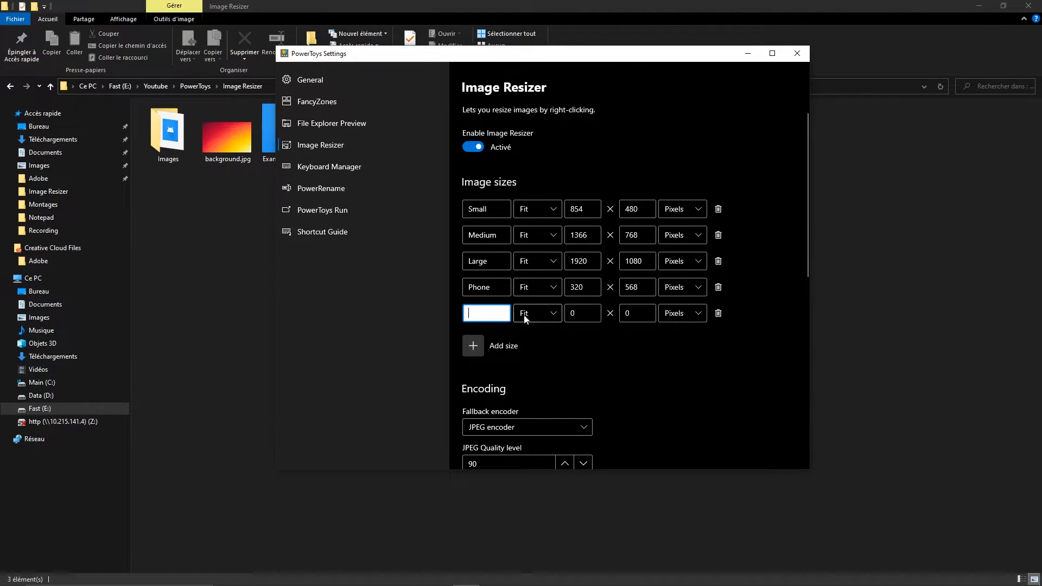
pyautogui.write('4K')
# Step: Set the 4K size's dimensions to 2560 × 1440 pixels
pyautogui.click(569, 314)
pyautogui.click(587, 312)
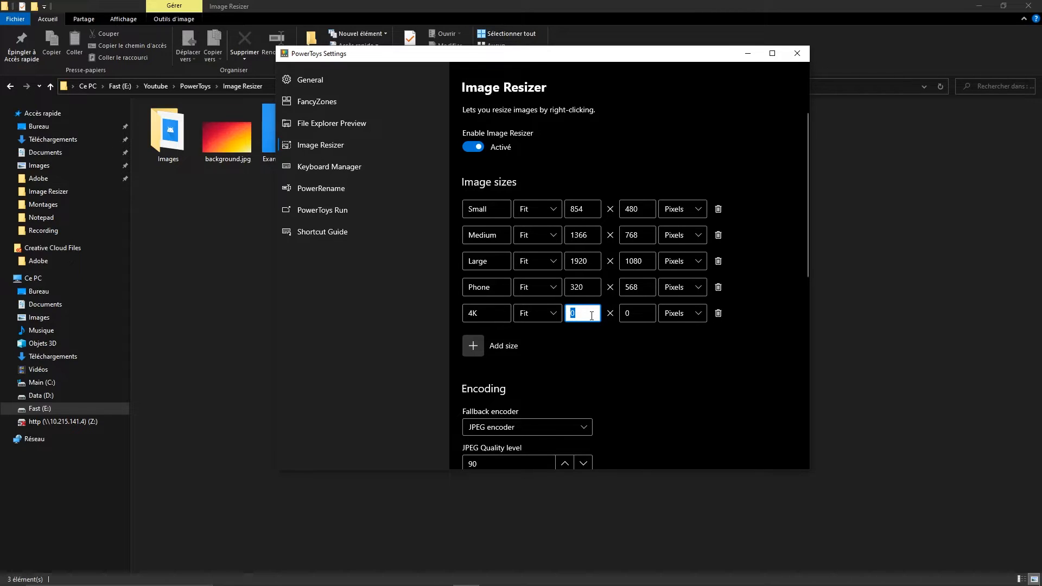
pyautogui.write('2560')
pyautogui.press('Tab')
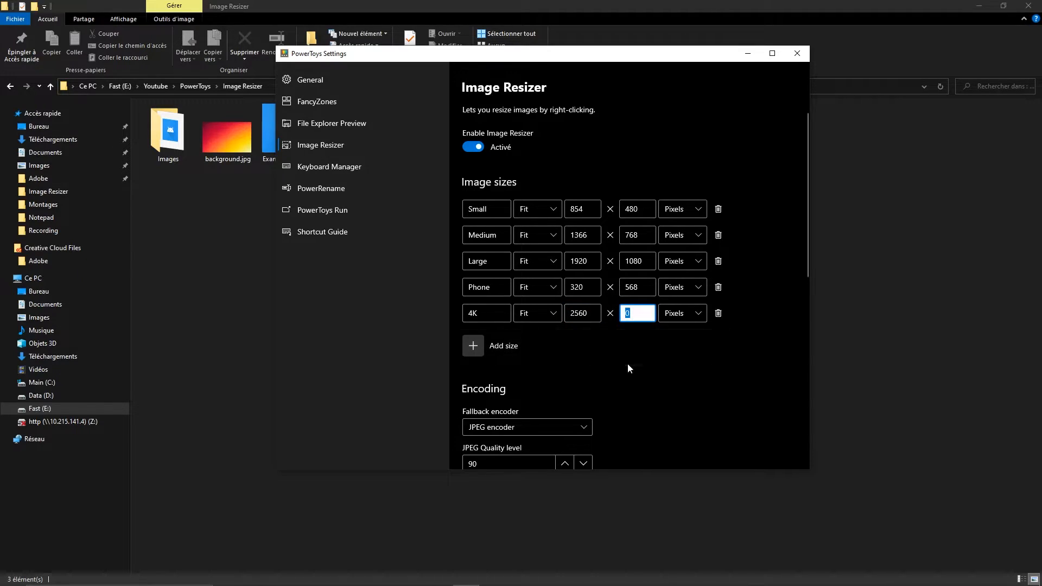
pyautogui.write('4')
pyautogui.press('BackSpace')
pyautogui.write('144')
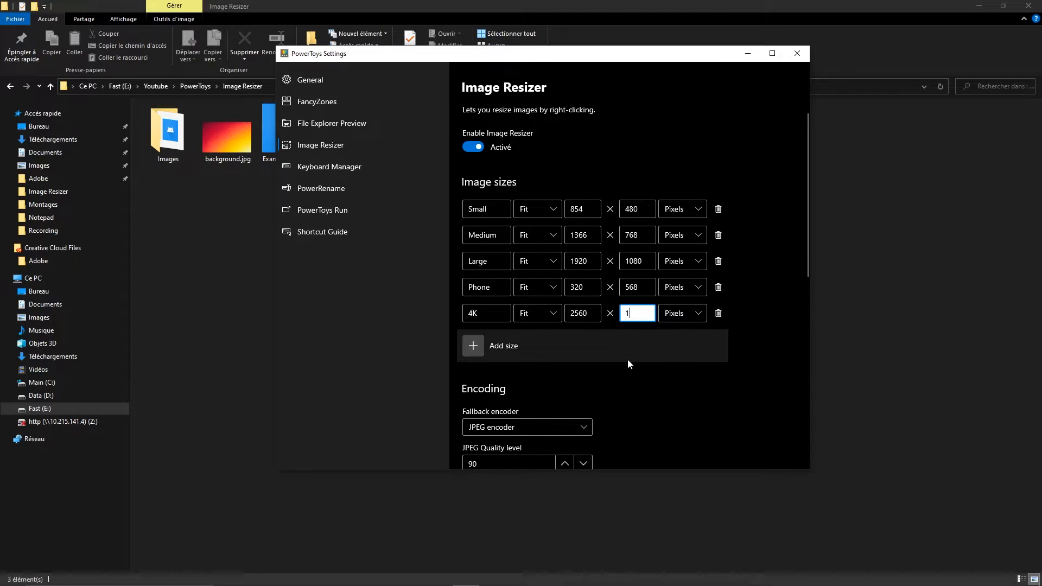
pyautogui.write('0')
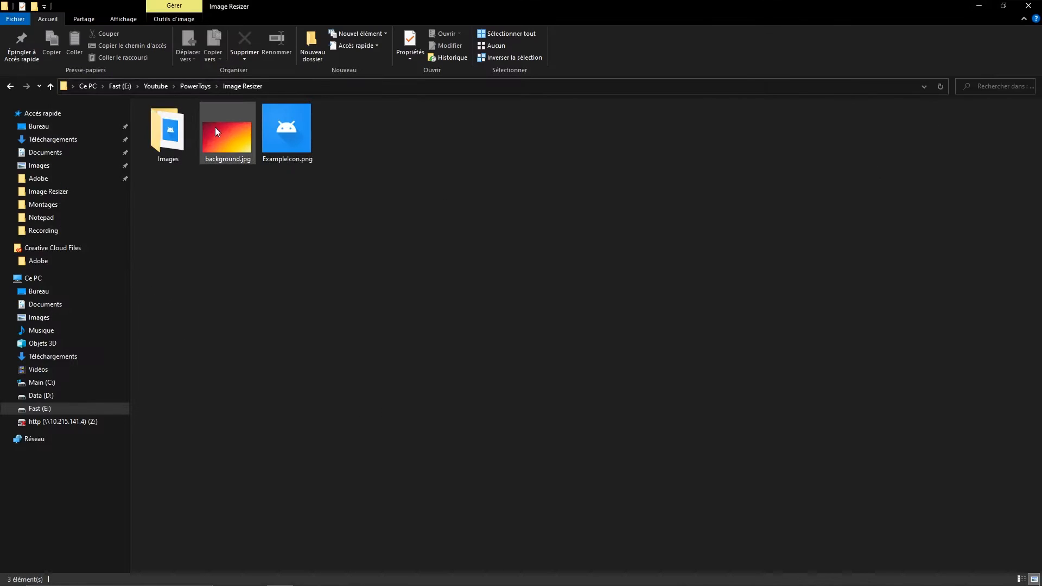
# Step: Create a resized copy of background.jpg in the Image Resizer folder using the 4K size
pyautogui.click(243, 130)
pyautogui.rightClick(242, 129)
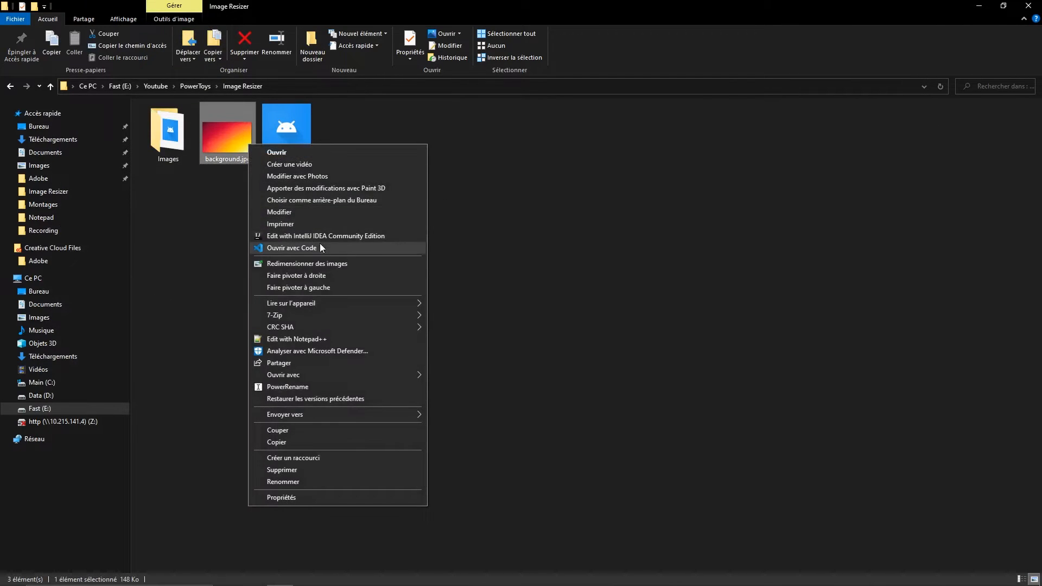
pyautogui.click(285, 269)
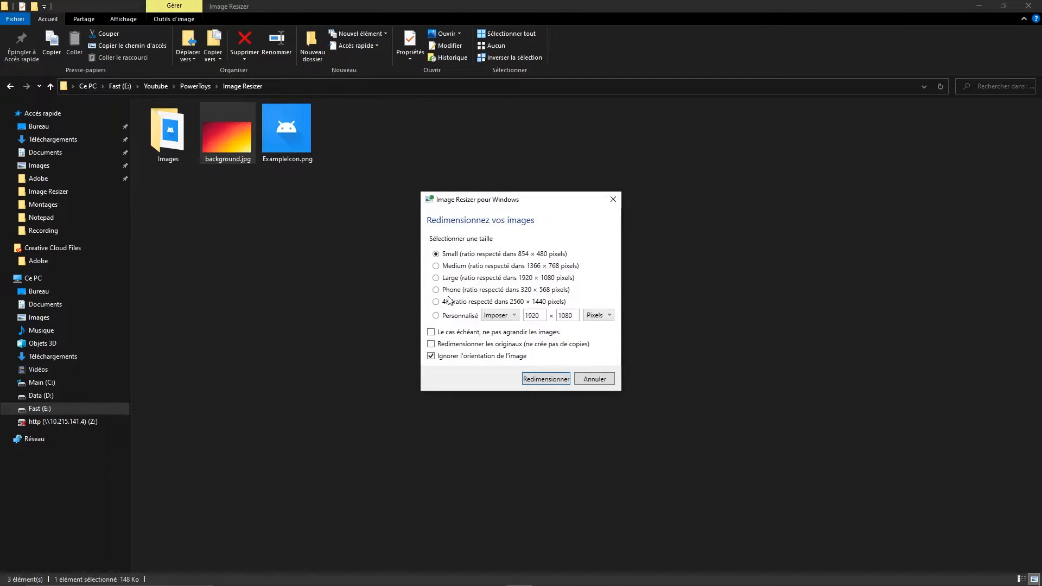
pyautogui.click(558, 383)
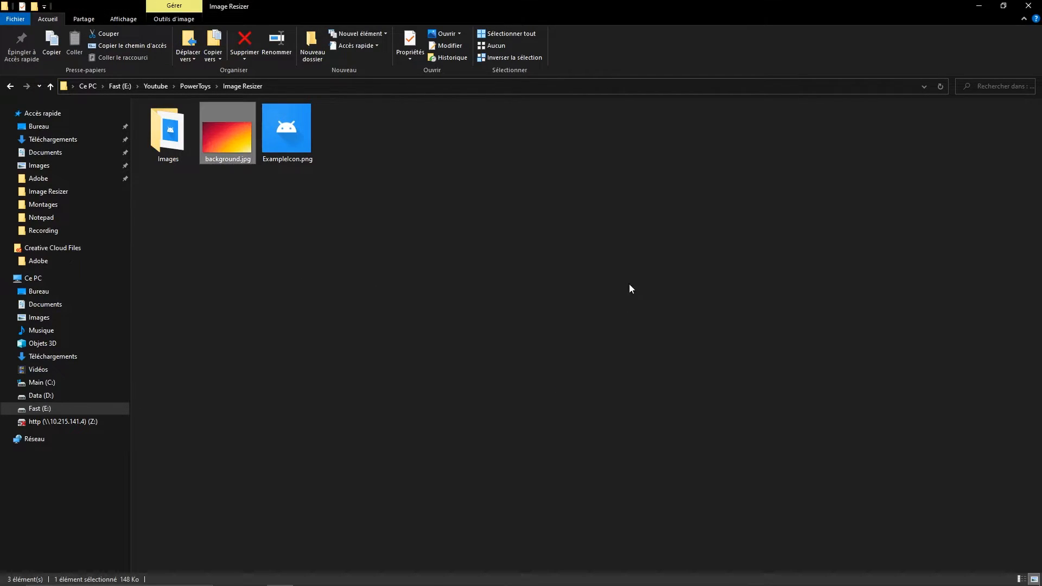
# Step: Check the image dimensions of the original background.jpg in its detailed properties
pyautogui.rightClick(287, 161)
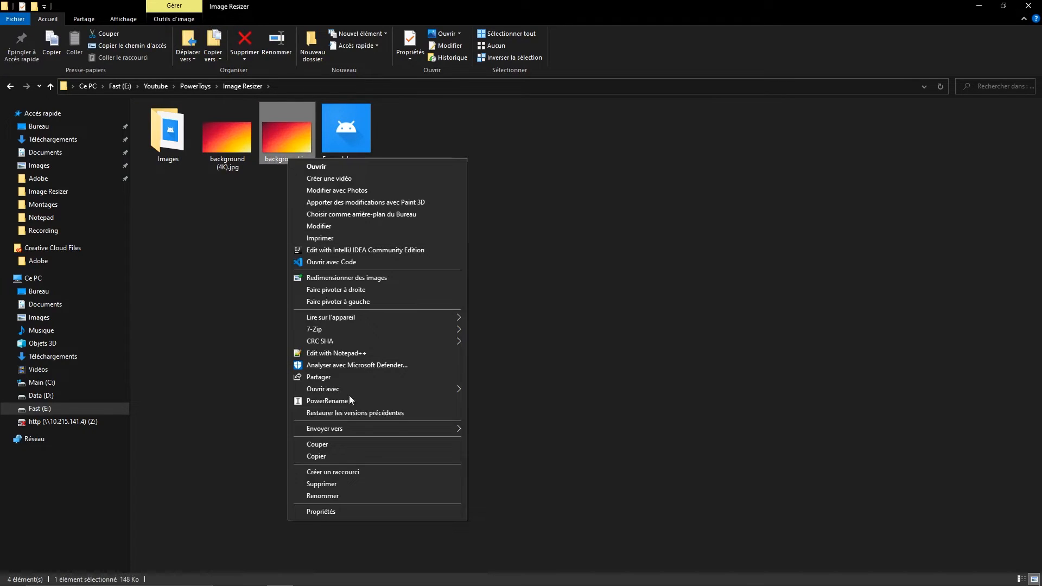
pyautogui.click(347, 514)
pyautogui.click(337, 185)
pyautogui.click(362, 186)
pyautogui.scroll(-3, 428, 318)
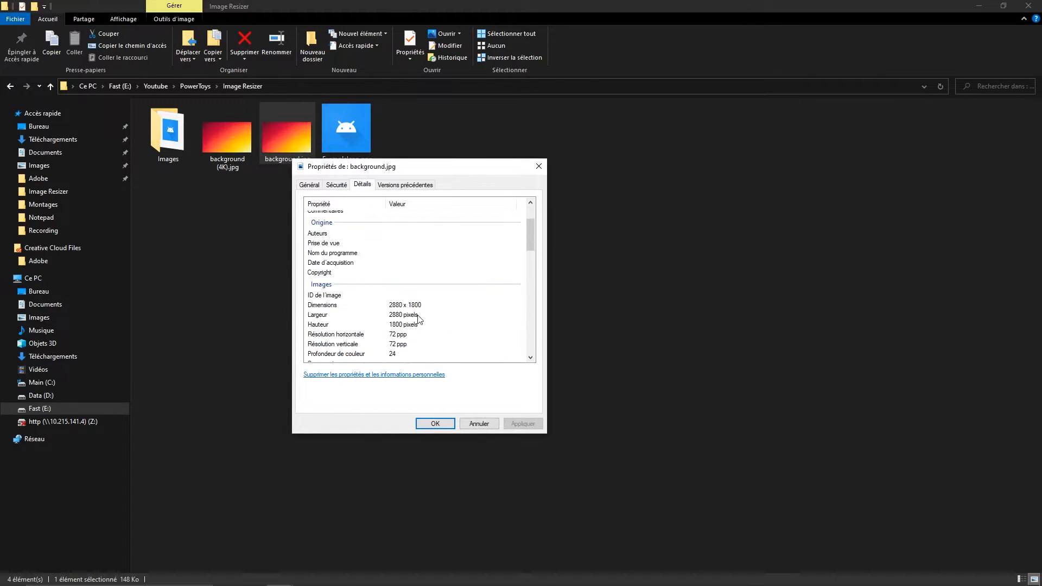
pyautogui.click(417, 310)
pyautogui.click(539, 166)
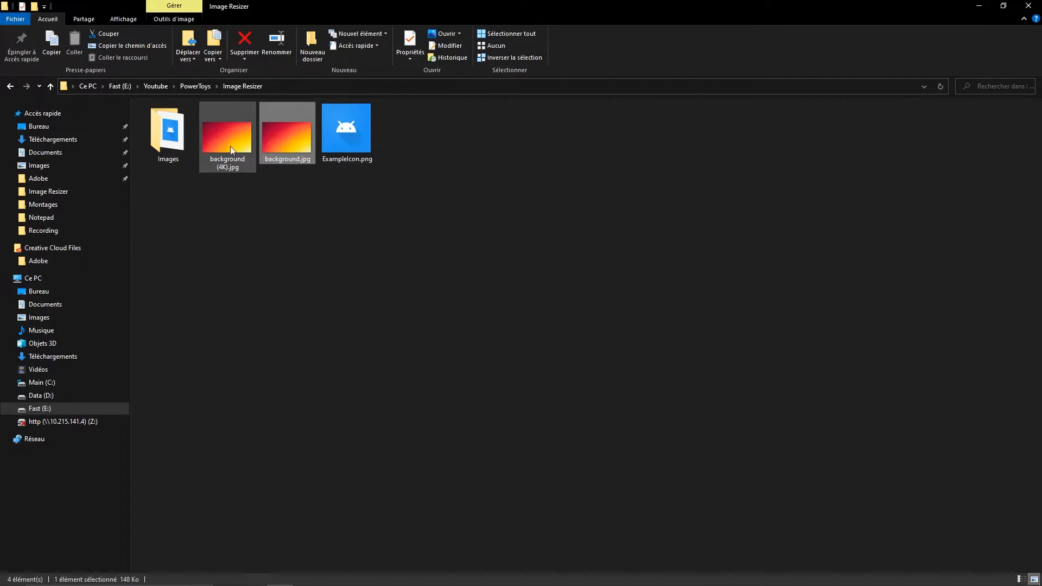
# Step: Go to the PowerRename folder and open PowerRename for all of its text files
pyautogui.click(65, 139)
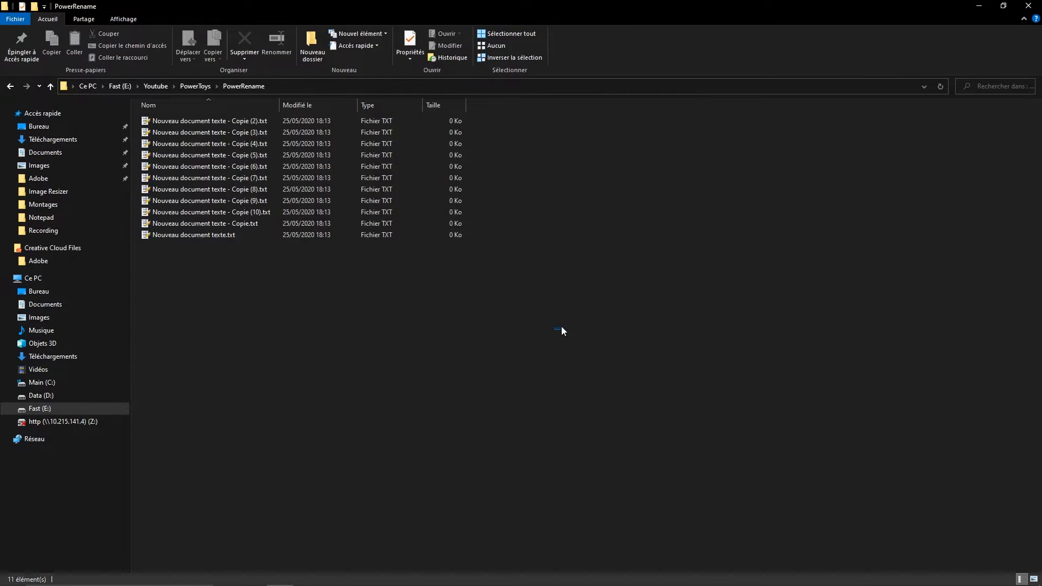
pyautogui.moveTo(555, 331); pyautogui.dragTo(286, 52)
pyautogui.rightClick(587, 242)
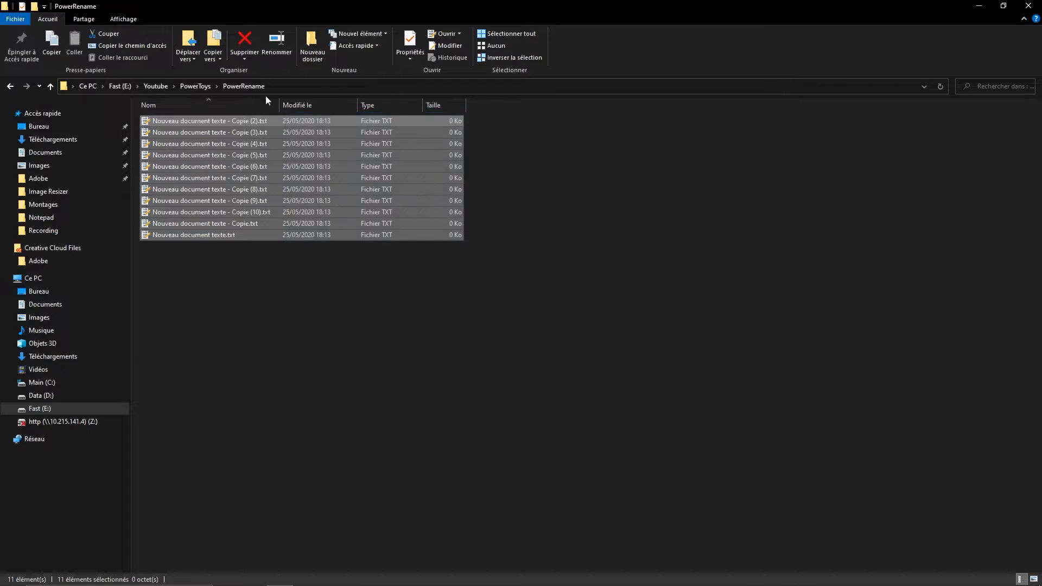
pyautogui.rightClick(269, 198)
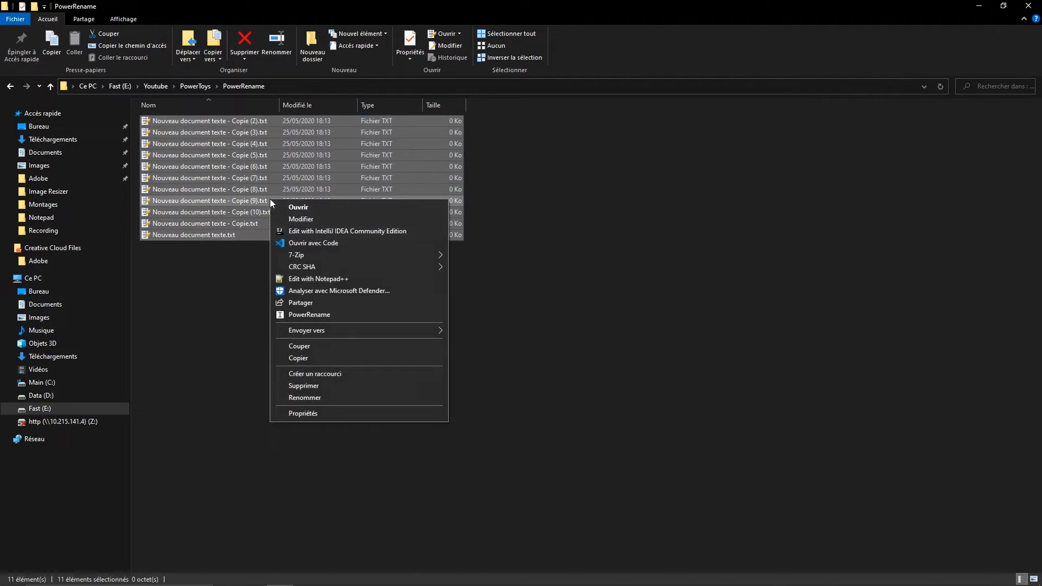
pyautogui.click(344, 315)
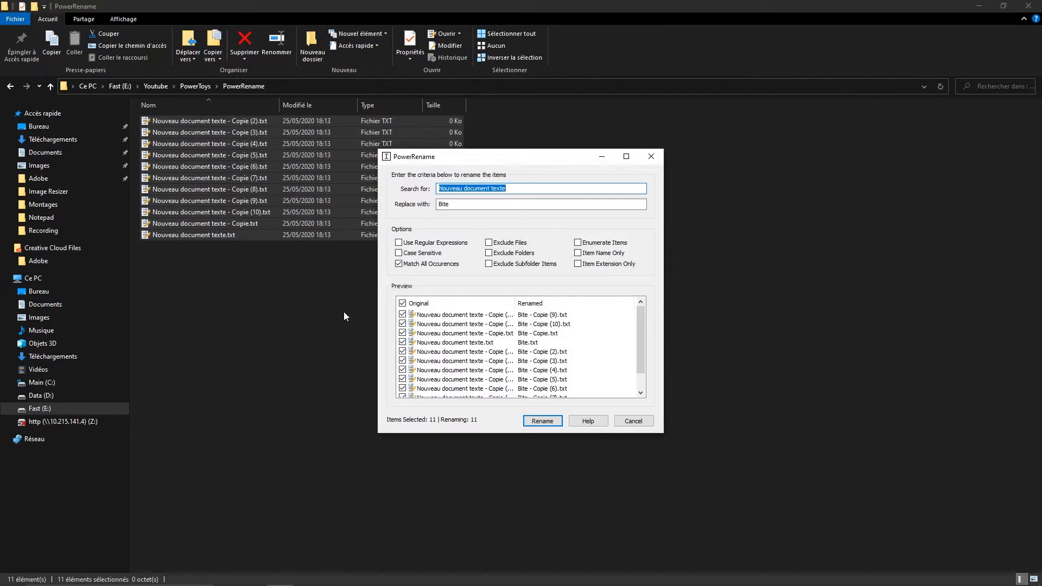
# Step: Clear the replacement text in PowerRename and widen its window so the full original file names fit in the preview
pyautogui.press('Tab')
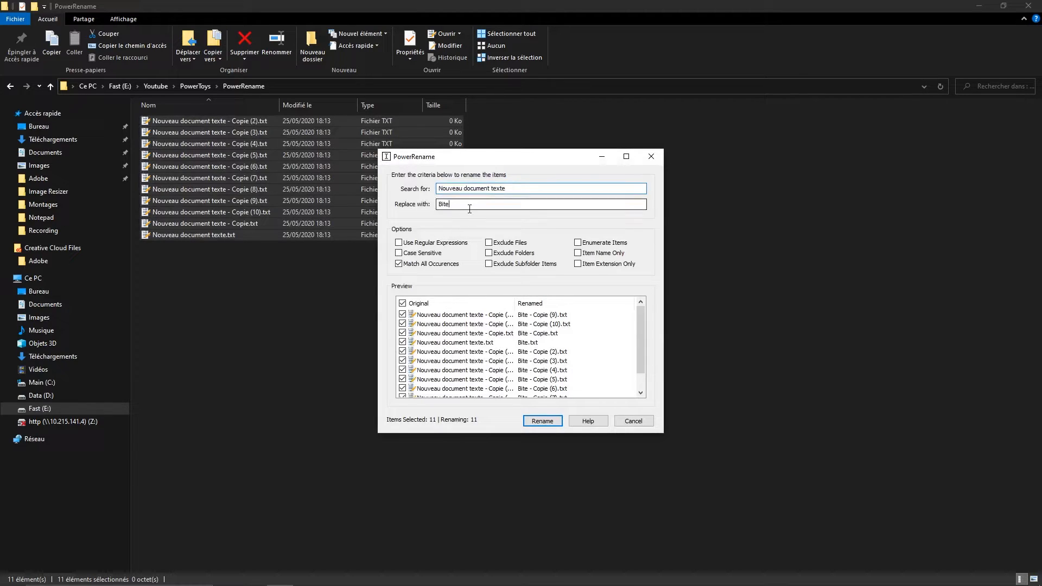
pyautogui.press('BackSpace')
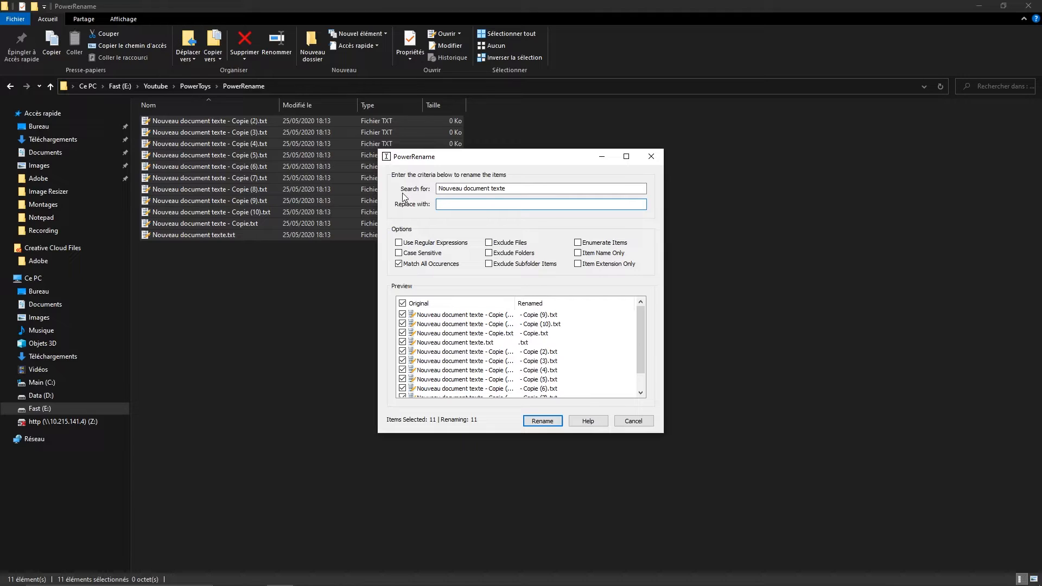
pyautogui.hotkey('shift', 'Tab')
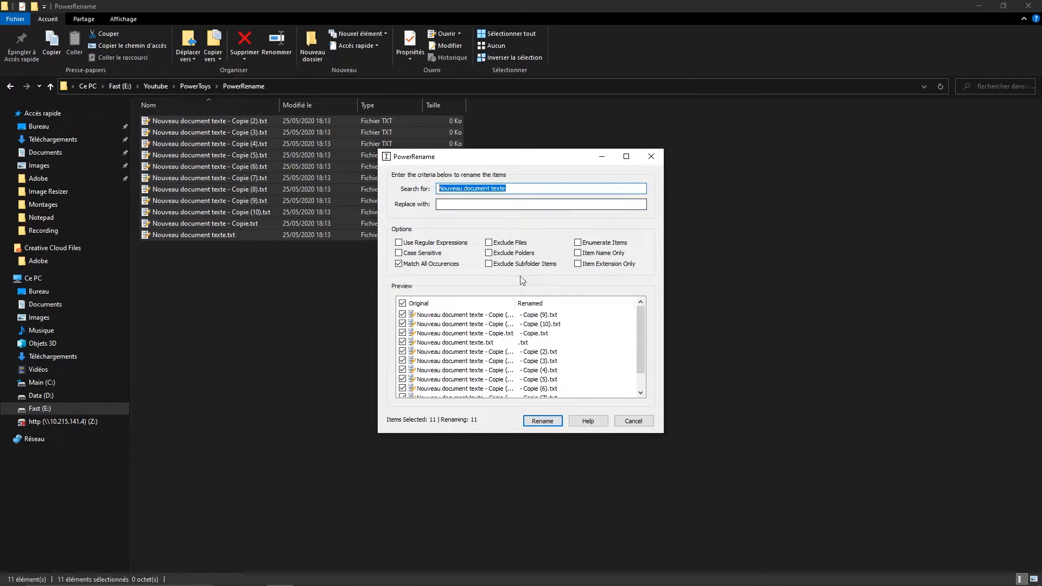
pyautogui.scroll(-1, 584, 357)
pyautogui.scroll(1, 572, 385)
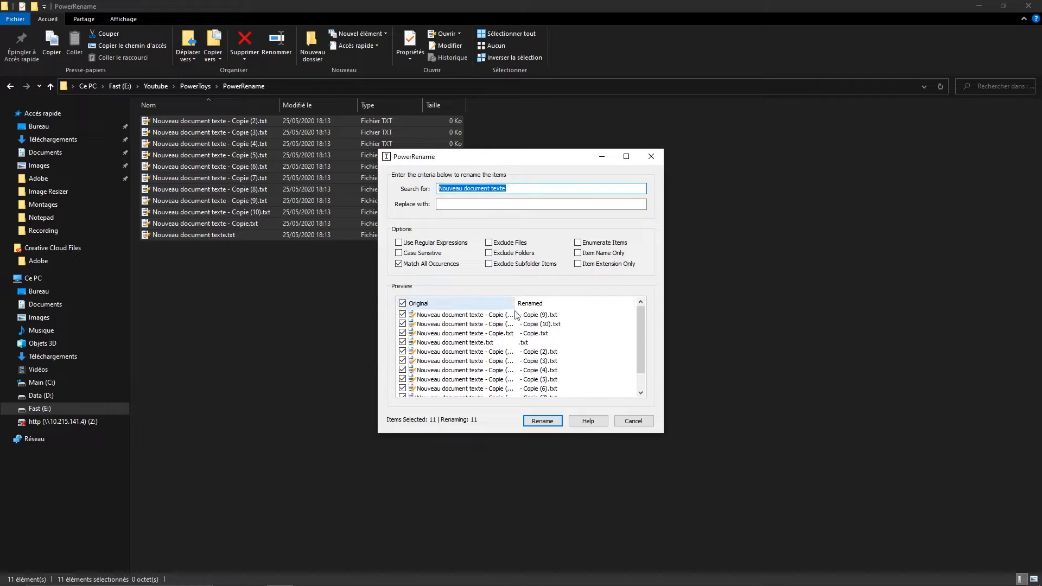
pyautogui.moveTo(374, 297); pyautogui.dragTo(245, 289)
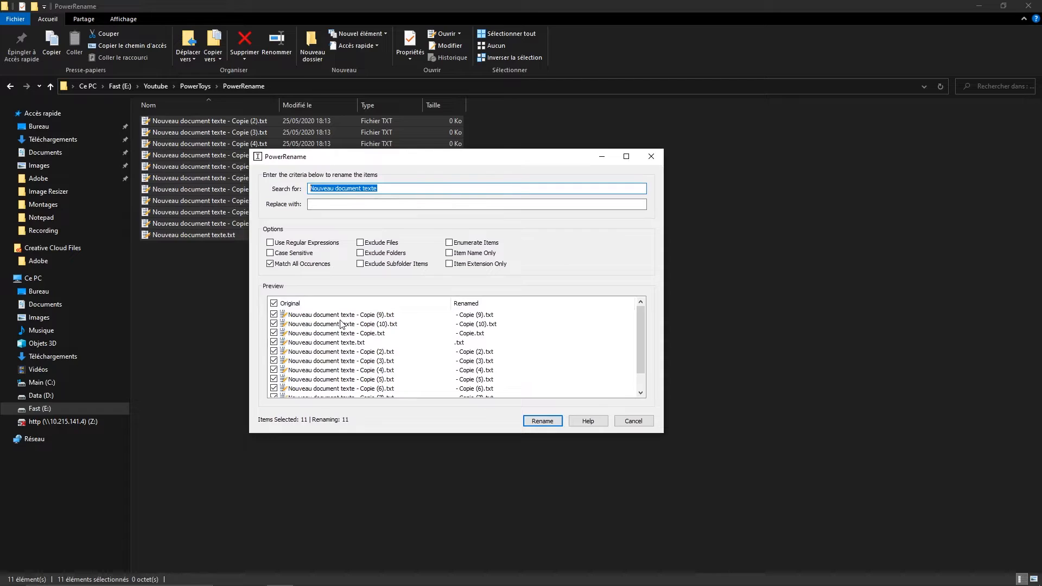
# Step: Replace "Nouveau document texte" with "Fichier test" in the file names and apply the rename
pyautogui.click(340, 204)
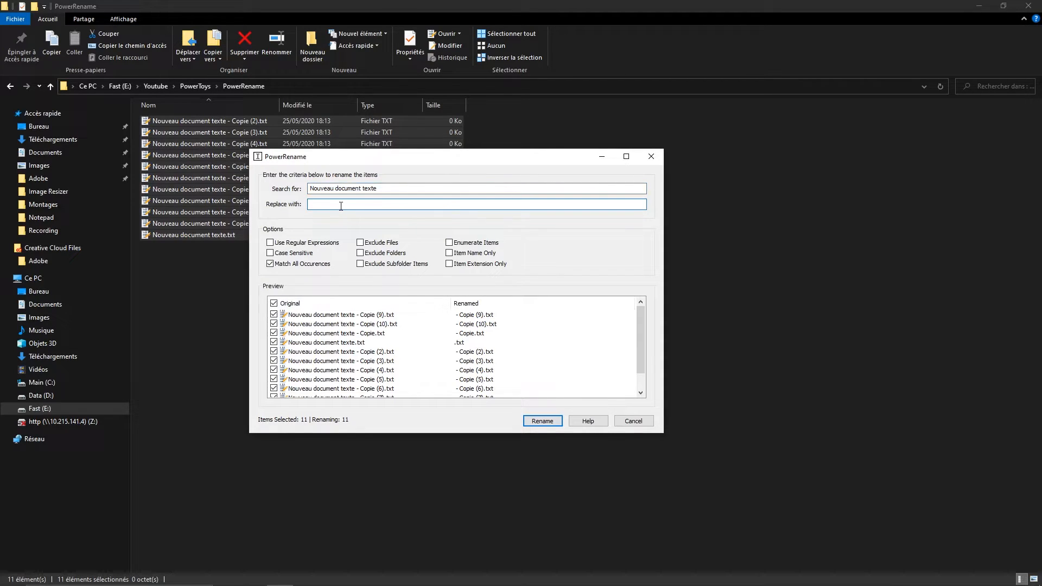
pyautogui.write('Fichier test')
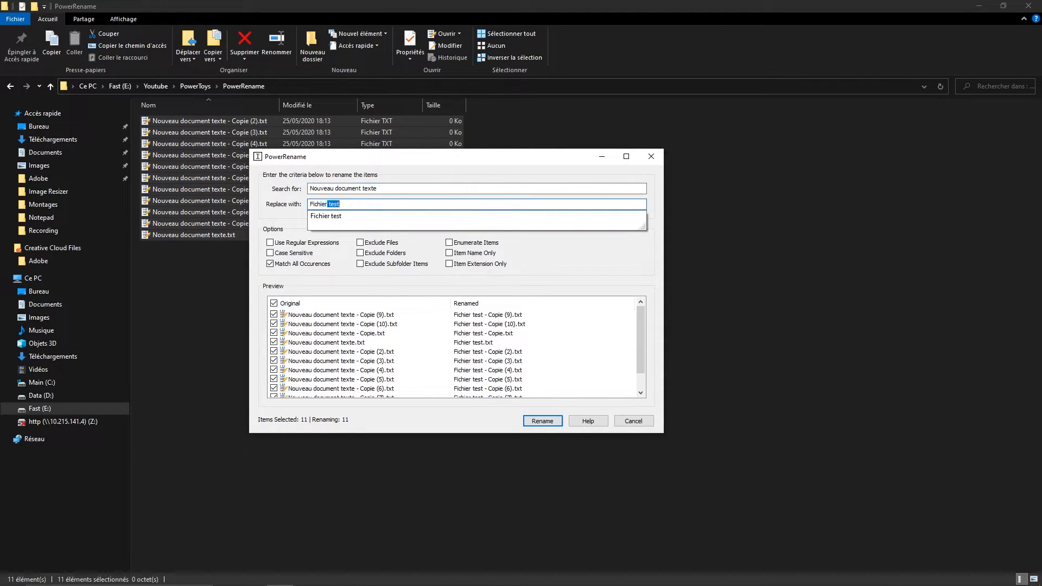
pyautogui.click(476, 220)
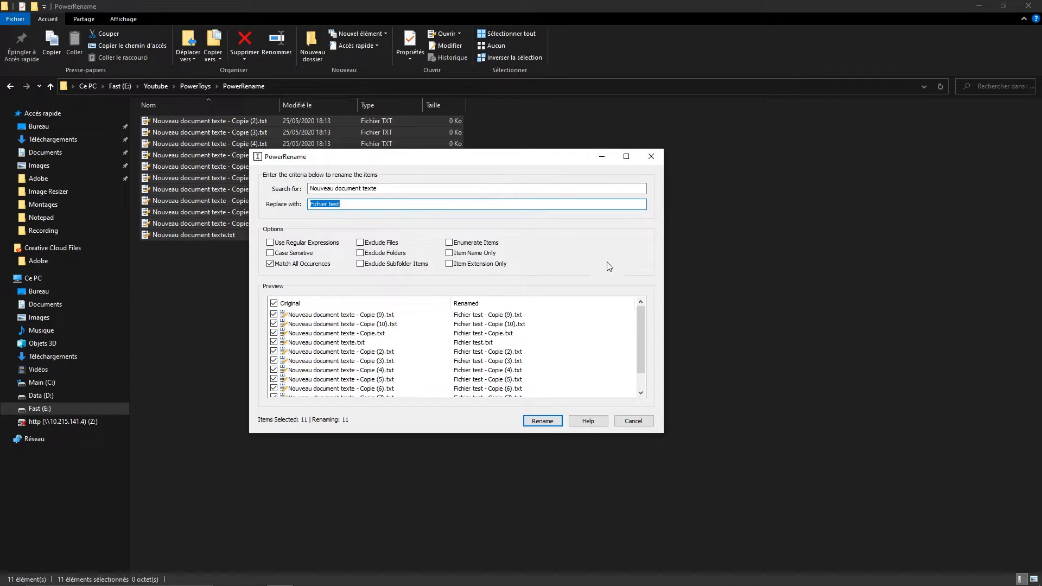
pyautogui.click(541, 421)
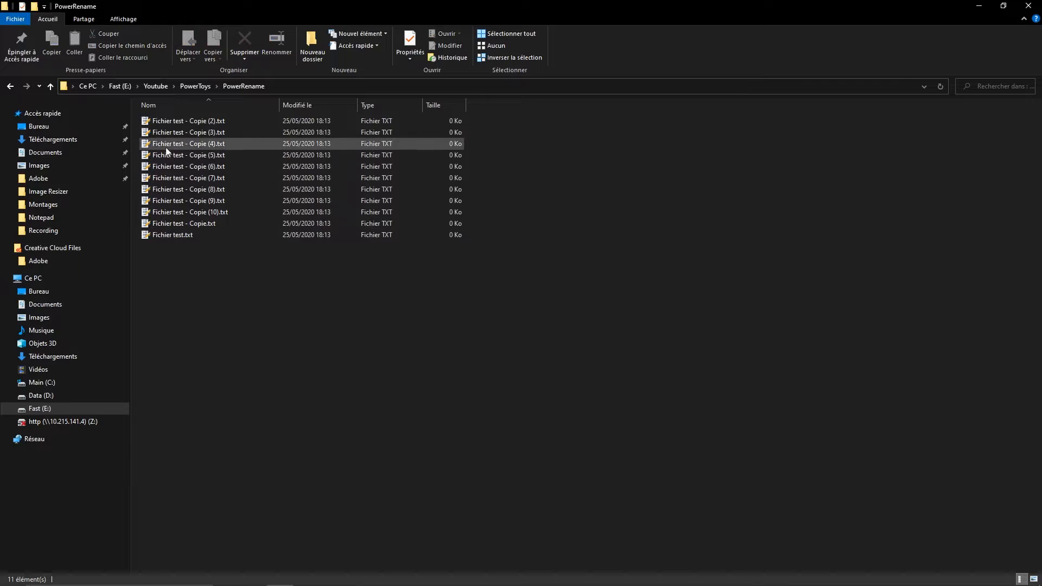
pyautogui.moveTo(655, 303); pyautogui.dragTo(256, 203)
pyautogui.hotkey('ctrl', 'a')
pyautogui.rightClick(294, 151)
pyautogui.press('Escape')
pyautogui.rightClick(352, 174)
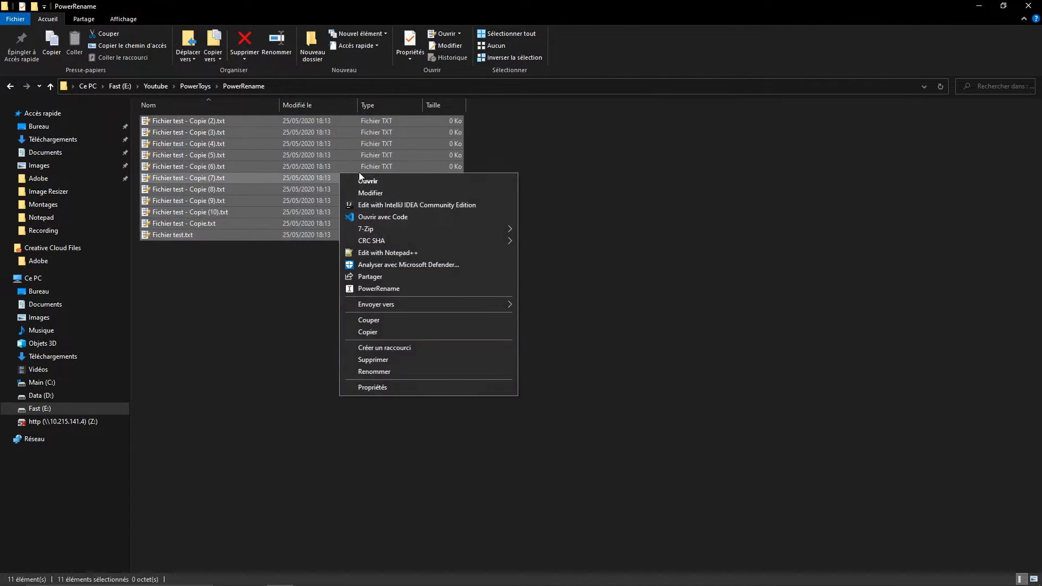
# Step: Rename Fichier test - Copie (10).txt to Fichier test - Copie (10).bat
pyautogui.click(221, 215)
pyautogui.press('F2')
pyautogui.press('End')
pyautogui.press('BackSpace')
pyautogui.press('BackSpace')
pyautogui.press('BackSpace')
pyautogui.write('bat')
pyautogui.press('Return')
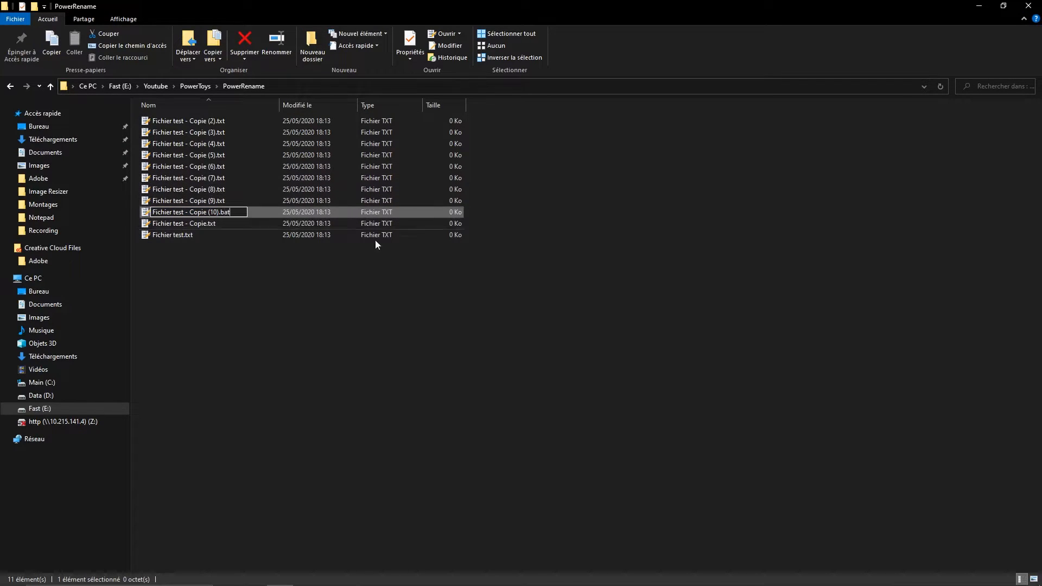
# Step: Confirm the .bat file name, select all files in the folder and open PowerRename for them
pyautogui.click(575, 302)
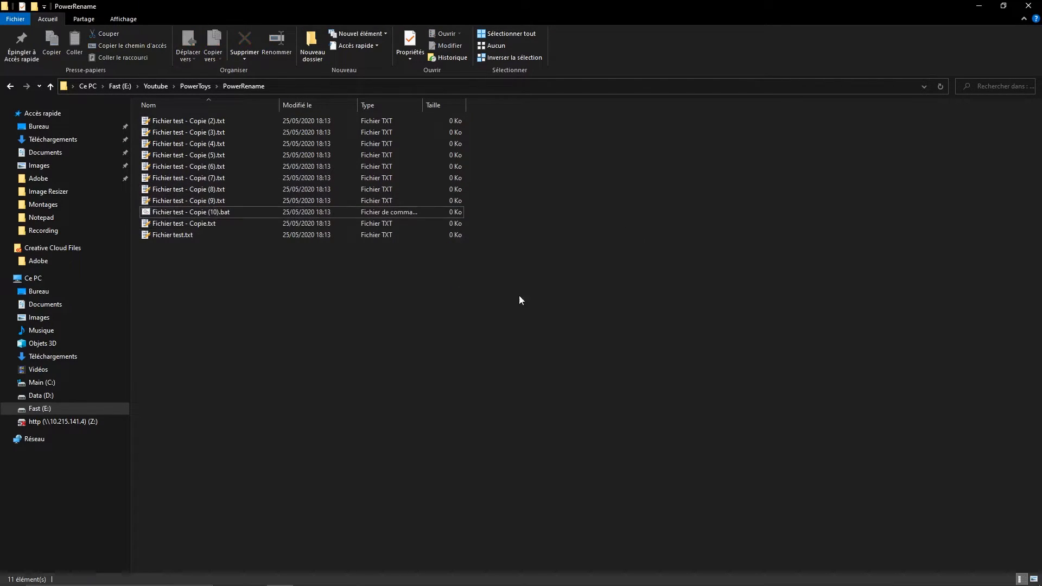
pyautogui.moveTo(535, 307); pyautogui.dragTo(142, 115)
pyautogui.rightClick(299, 171)
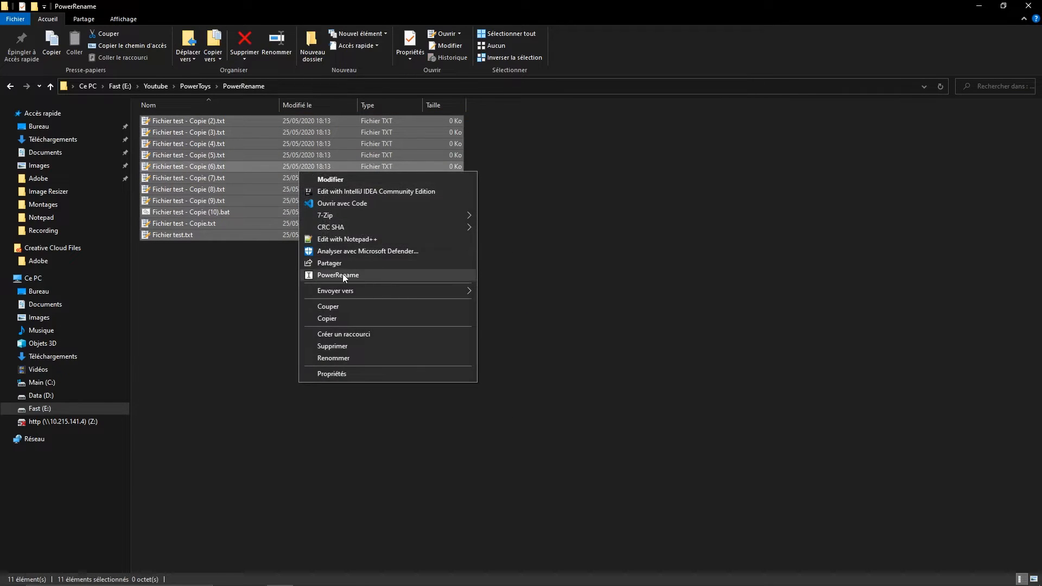
pyautogui.click(344, 273)
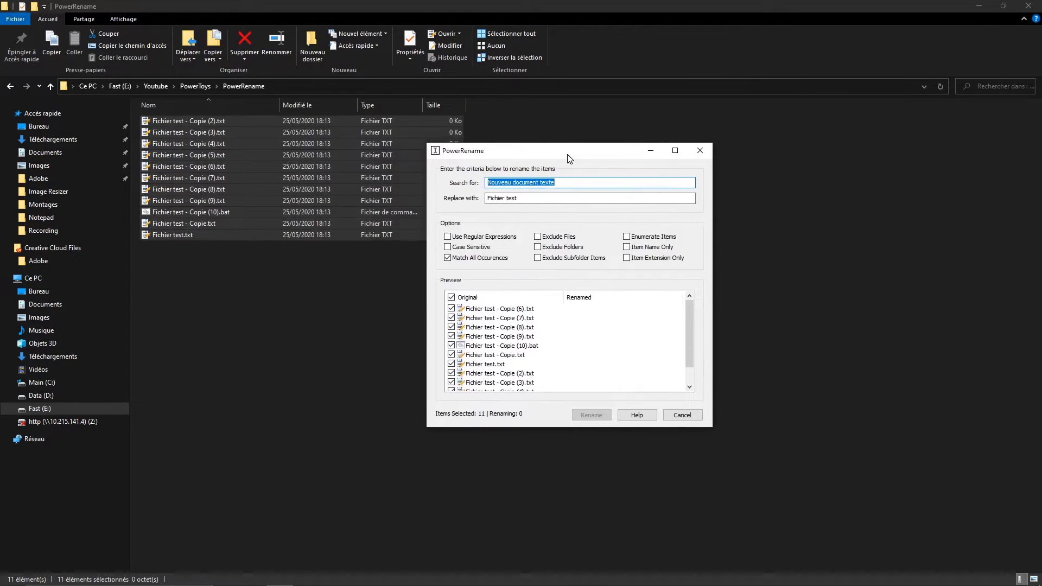
# Step: Switch to Microsoft Edge and open the Power Rename documentation from the Powertoys favourites folder
pyautogui.moveTo(457, 580)
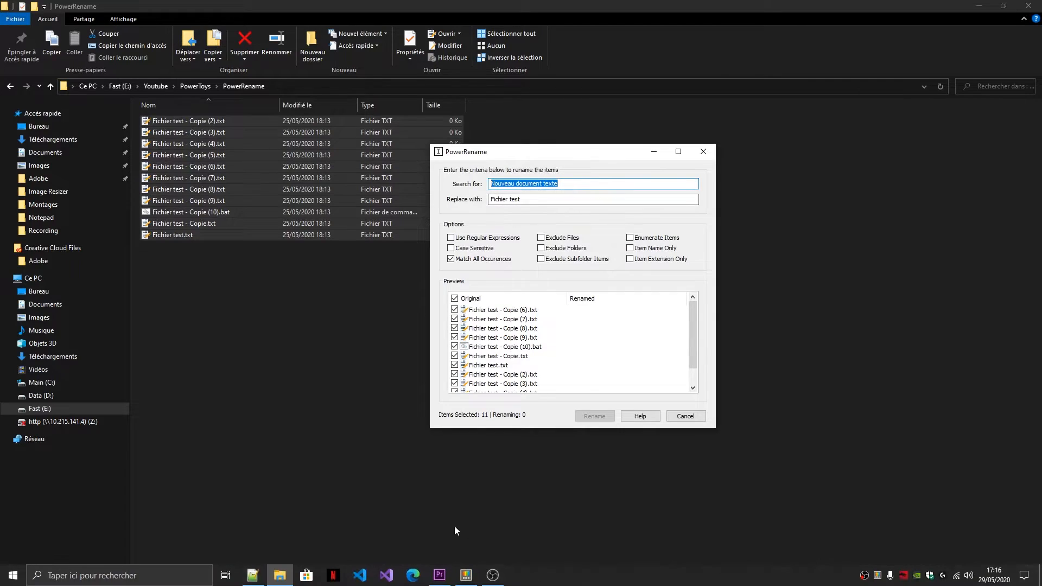
pyautogui.click(412, 578)
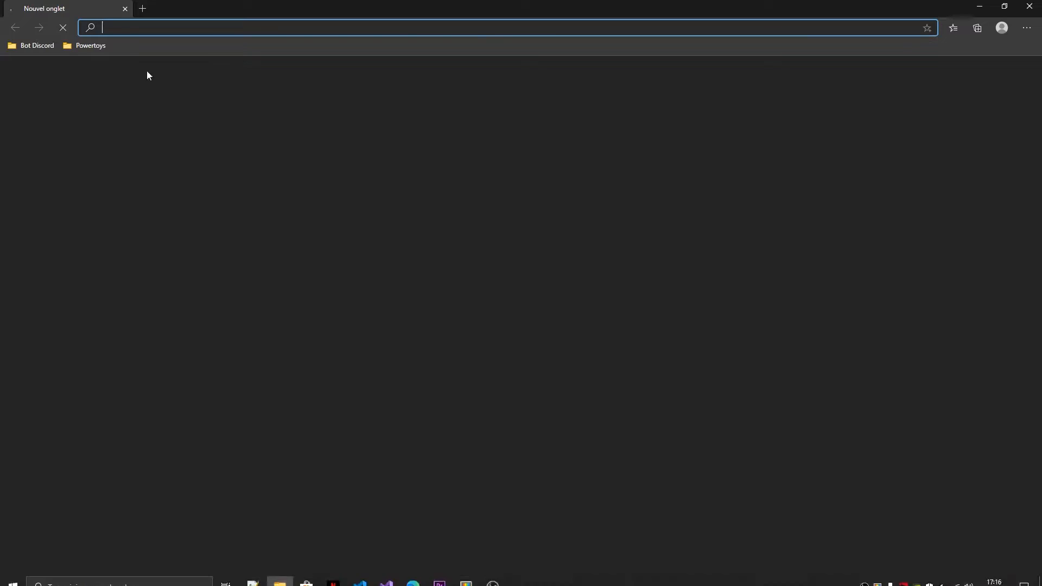
pyautogui.click(89, 45)
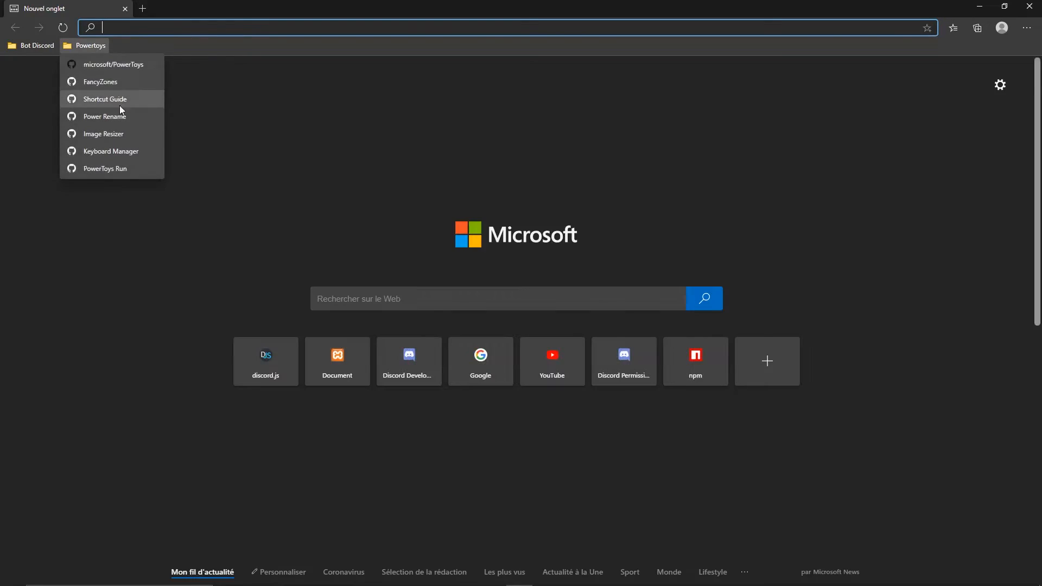
pyautogui.click(113, 117)
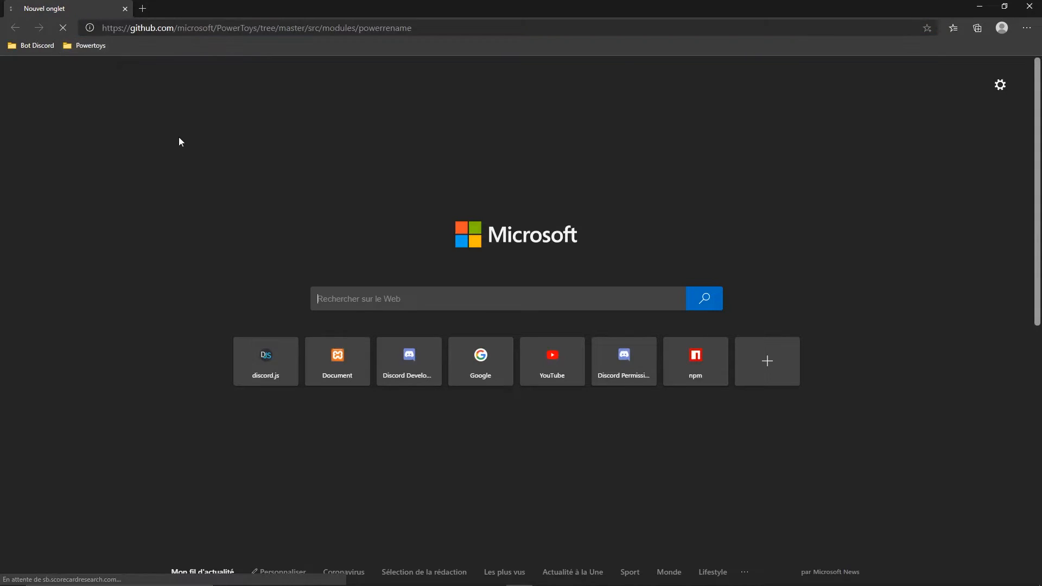
# Step: Find the regular expression examples in the Power Rename documentation and copy the (.*) search pattern
pyautogui.scroll(-5, 532, 293)
pyautogui.scroll(-20, 532, 294)
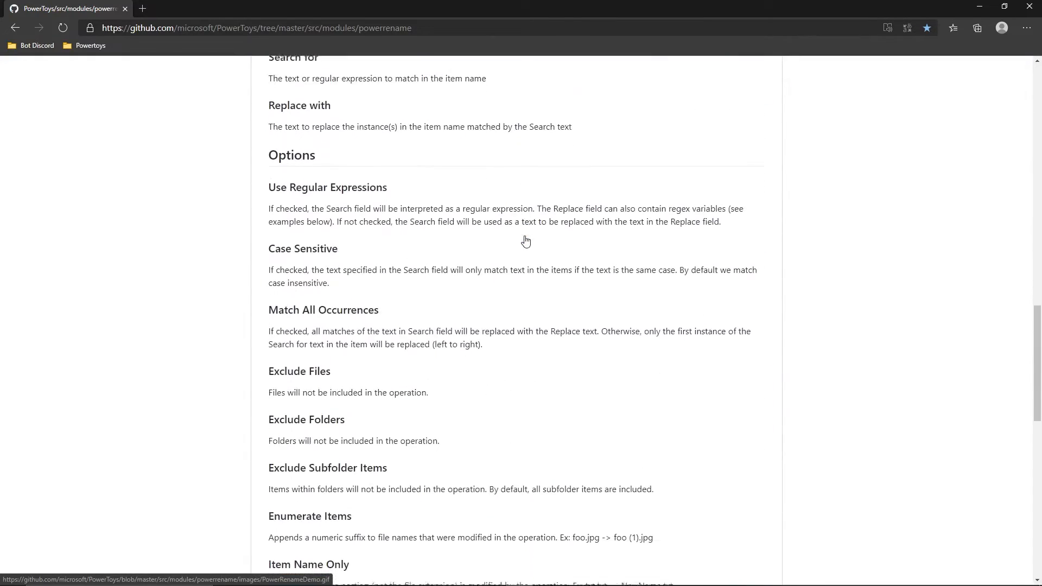
pyautogui.scroll(1, 291, 250)
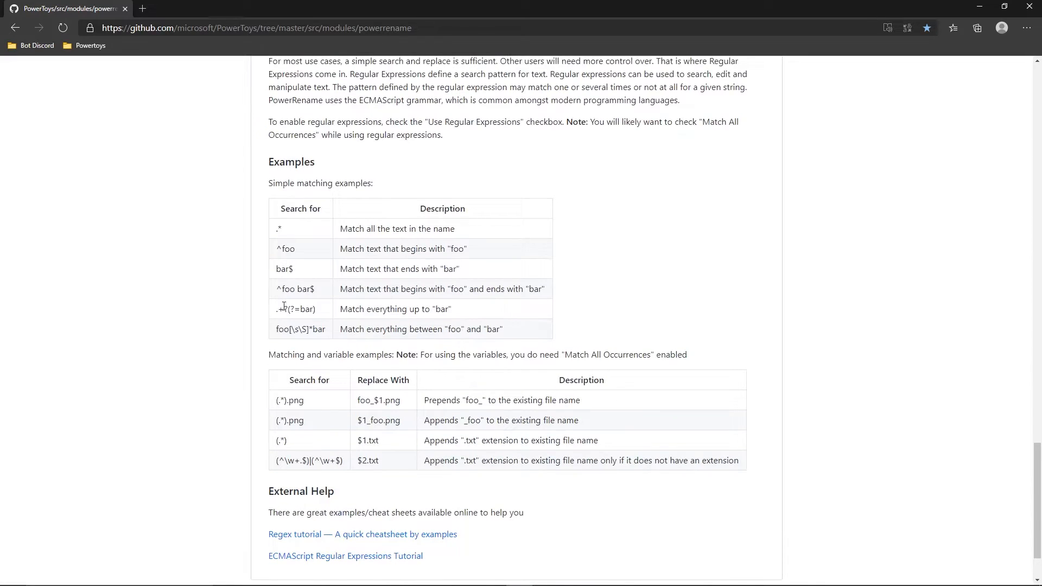
pyautogui.scroll(-1, 302, 369)
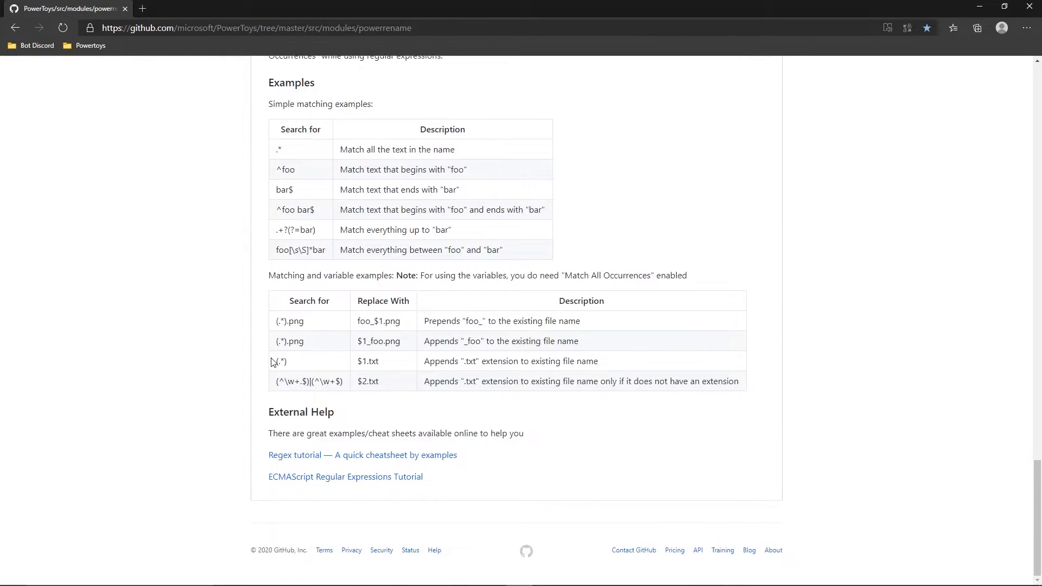
pyautogui.moveTo(276, 364); pyautogui.dragTo(295, 363)
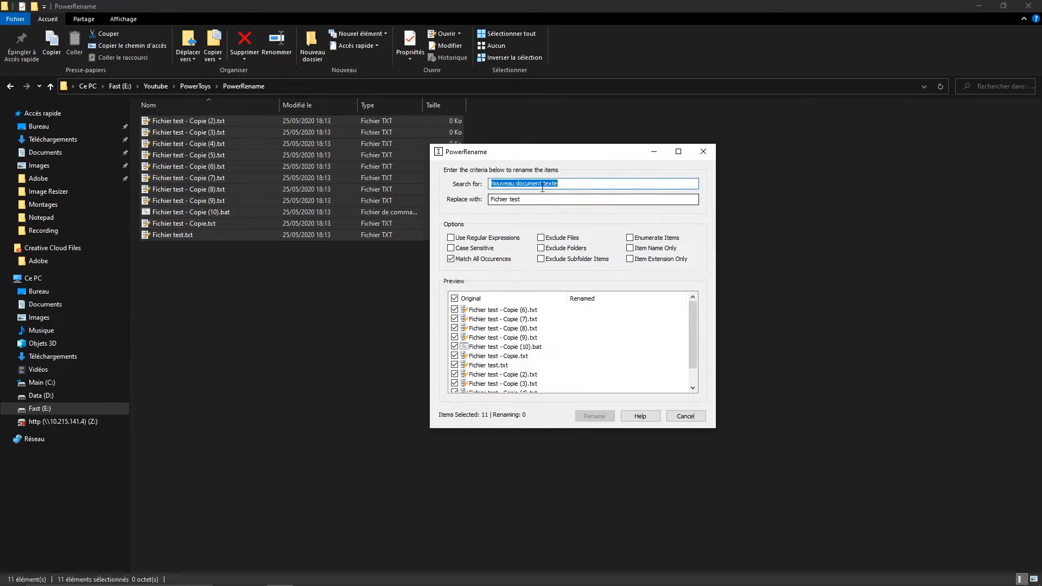
# Step: Return to PowerRename, enable Use Regular Expressions, clear the replacement text and set the search pattern to (.*).bat
pyautogui.press('Tab')
pyautogui.click(499, 239)
pyautogui.hotkey('shift', 'Tab')
pyautogui.press('BackSpace')
pyautogui.hotkey('shift', 'Tab')
pyautogui.press('BackSpace')
pyautogui.hotkey('ctrl', 'v')
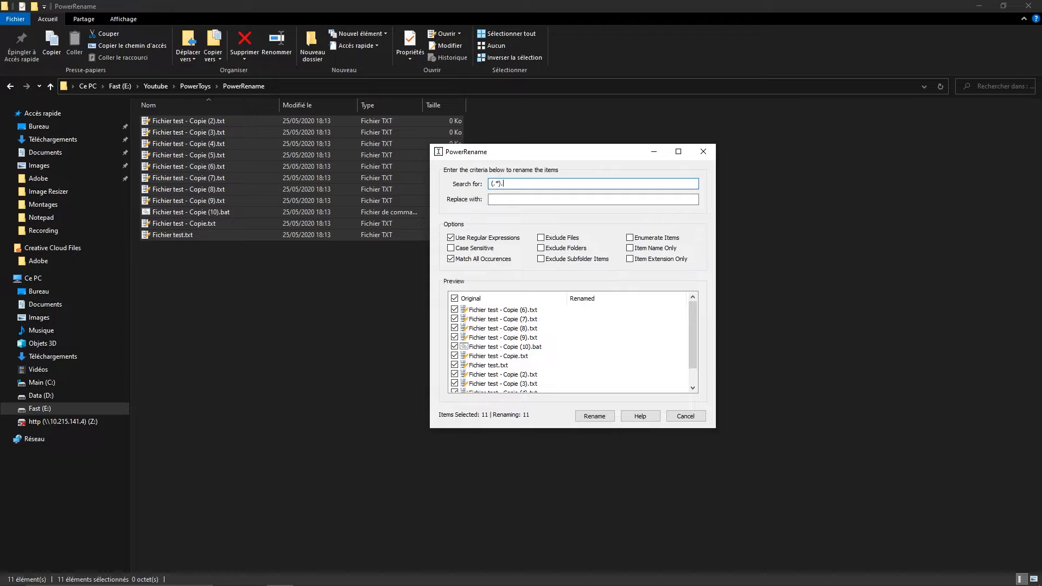
pyautogui.press('Tab')
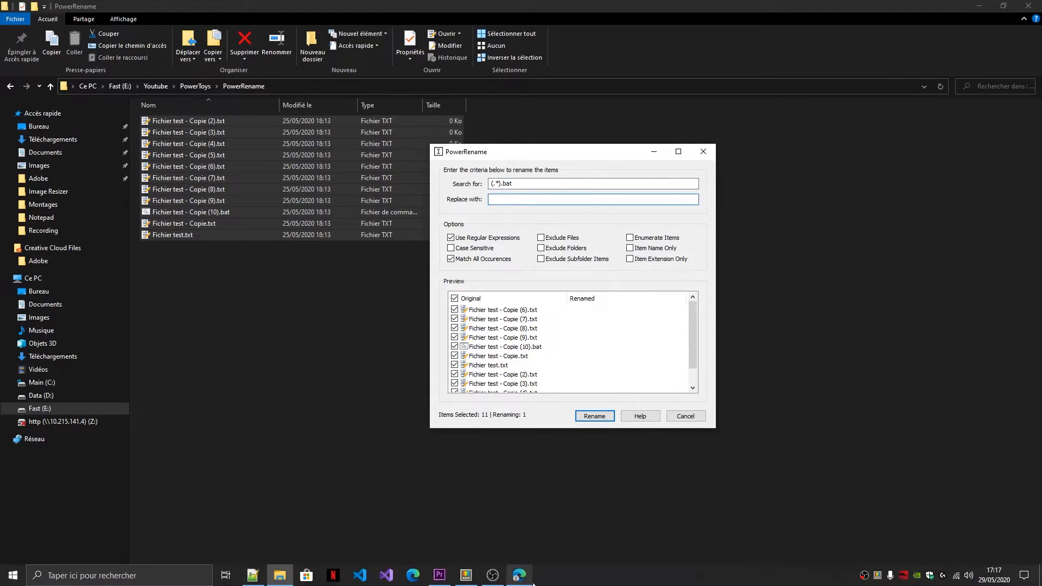
# Step: Try (.bat) as the search pattern in PowerRename
pyautogui.click(526, 186)
pyautogui.press('BackSpace')
pyautogui.press('BackSpace')
pyautogui.press('BackSpace')
pyautogui.press('BackSpace')
pyautogui.click(500, 184)
pyautogui.press('BackSpace')
pyautogui.write('bat')
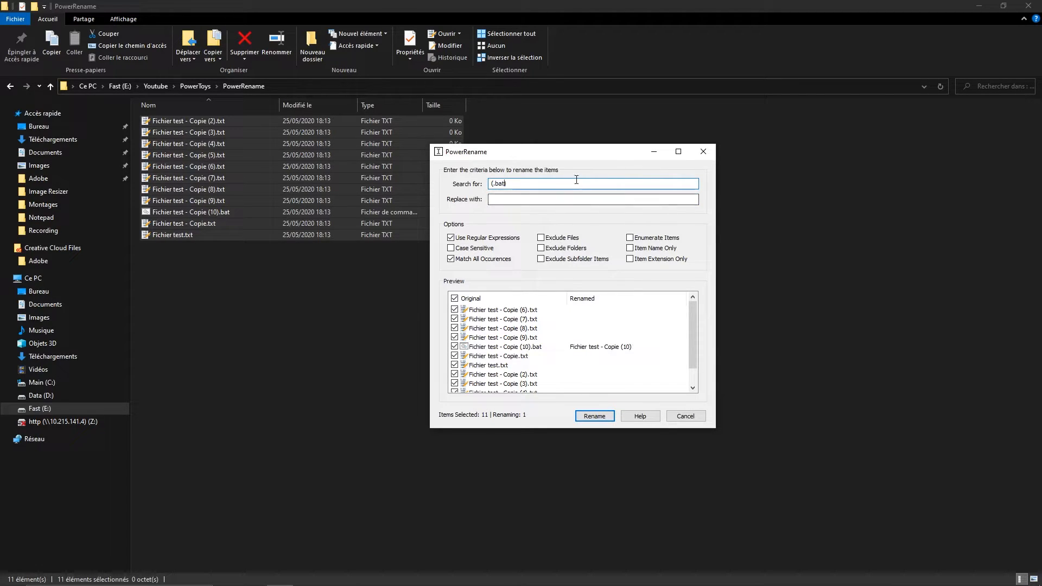
# Step: Try "Test" as the replacement text for the (.bat) pattern and check the preview
pyautogui.click(544, 200)
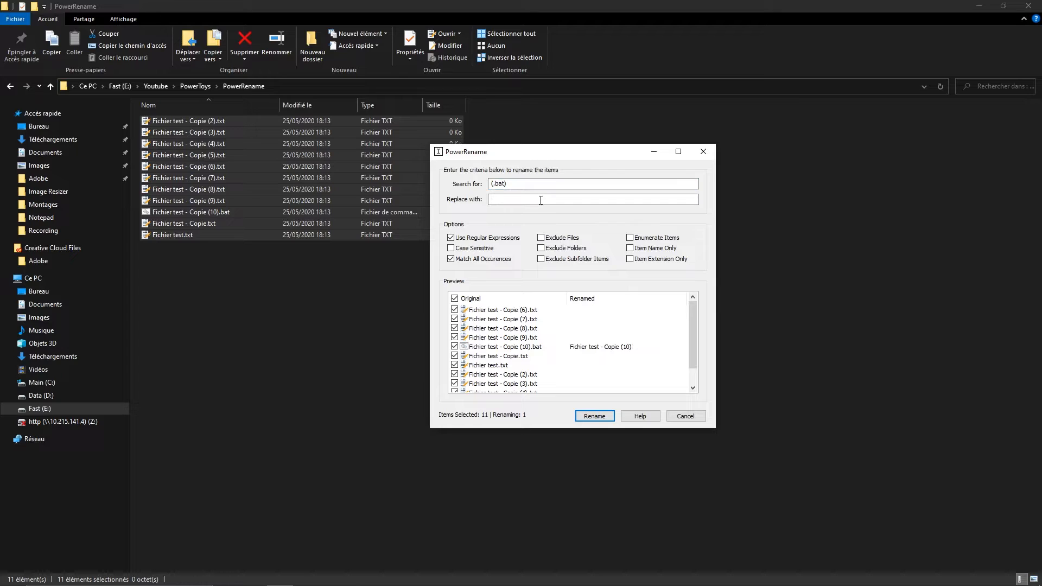
pyautogui.write('Test')
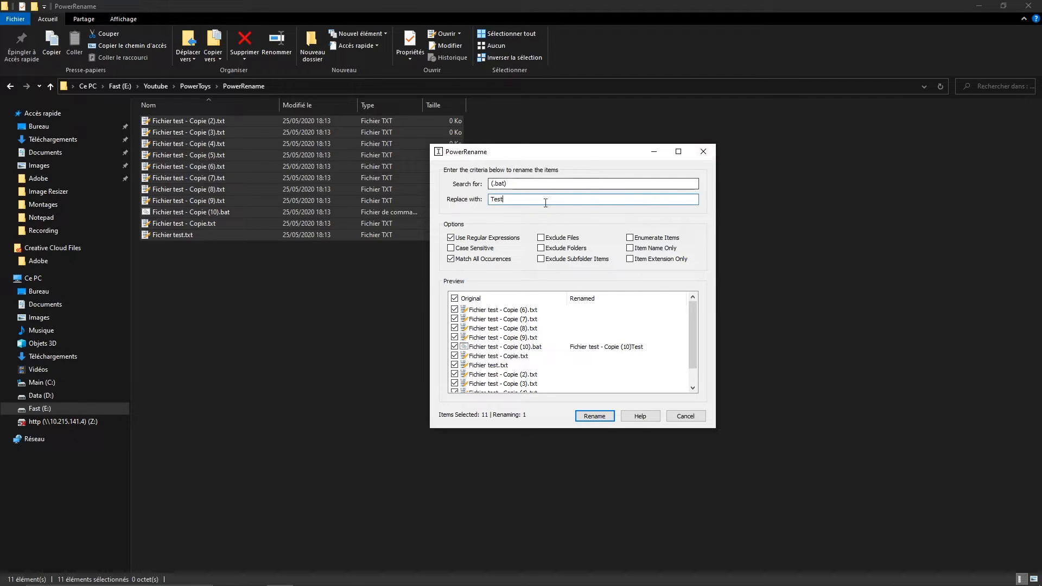
pyautogui.click(522, 187)
pyautogui.write('F')
pyautogui.press('BackSpace')
pyautogui.press('BackSpace')
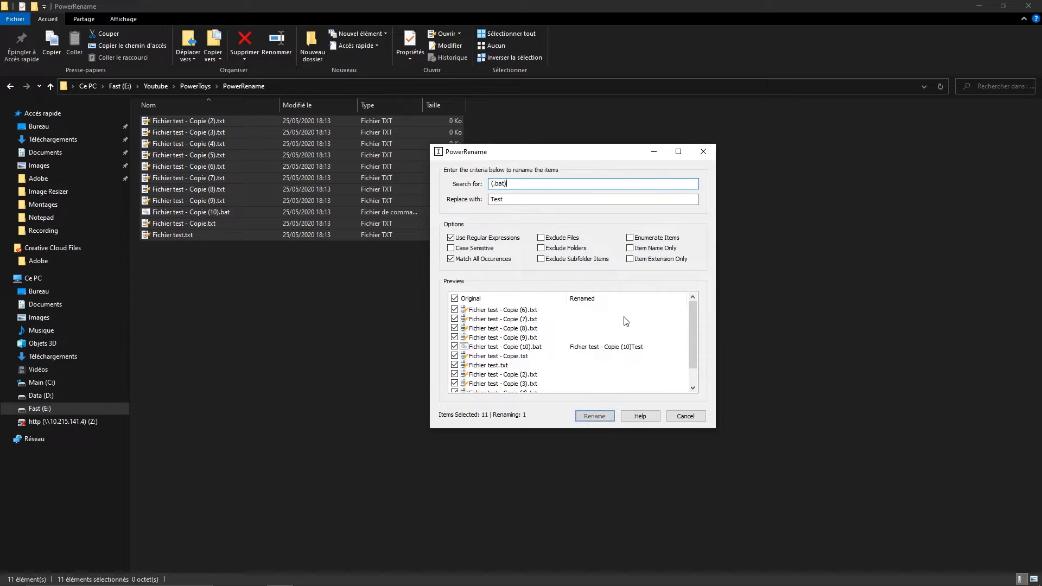
pyautogui.click(525, 200)
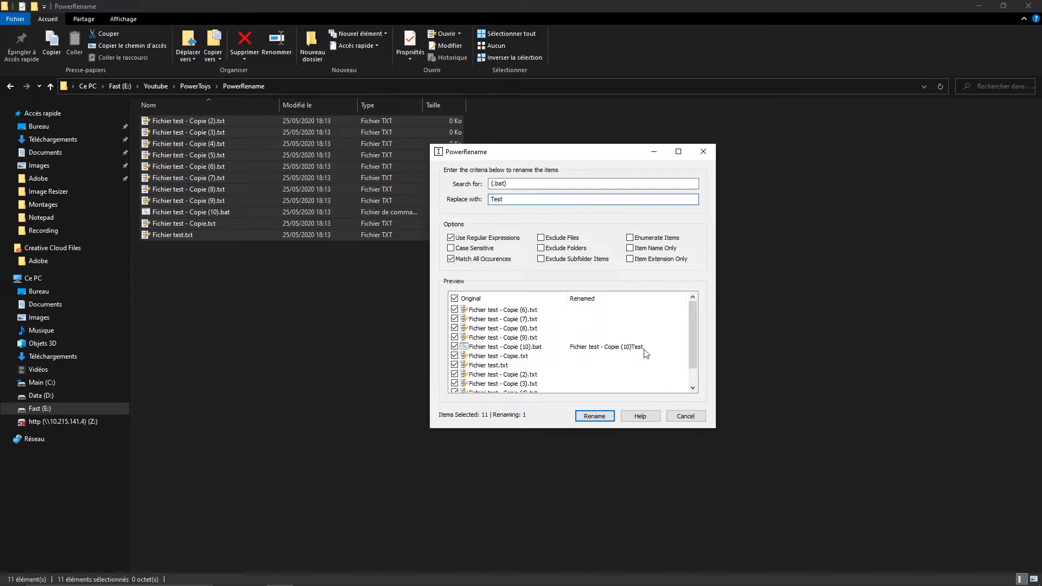
# Step: Consult the (.*).png example in the Edge documentation and set the PowerRename search pattern to (.*).bat
pyautogui.moveTo(477, 565)
pyautogui.click(519, 575)
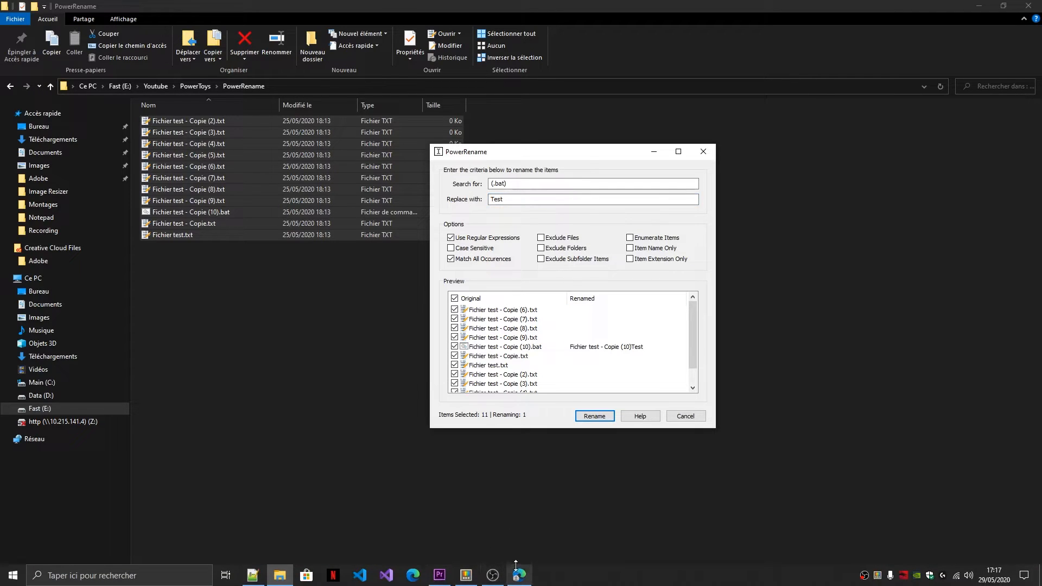
pyautogui.click(312, 362)
pyautogui.moveTo(271, 346); pyautogui.dragTo(312, 342)
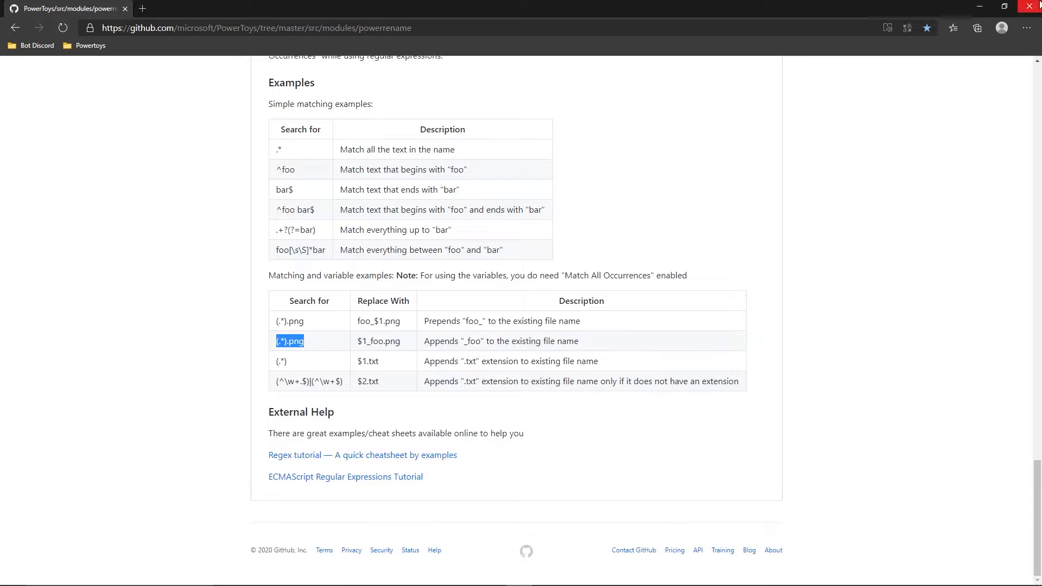
pyautogui.click(980, 6)
pyautogui.write('(.*).bat')
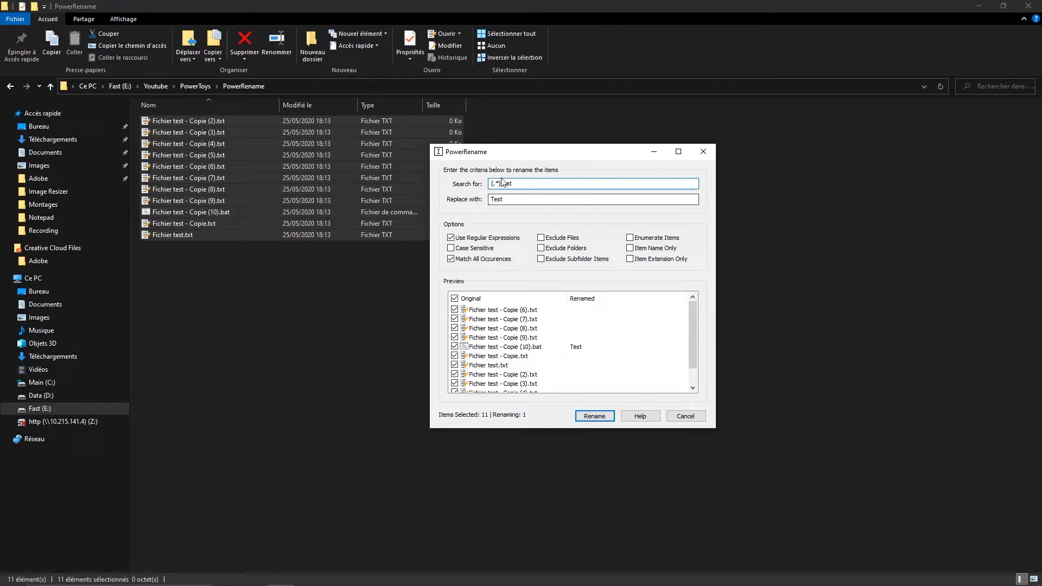
# Step: Set the replacement text to "Fichier BAT" and apply the rename
pyautogui.moveTo(533, 183); pyautogui.dragTo(496, 197)
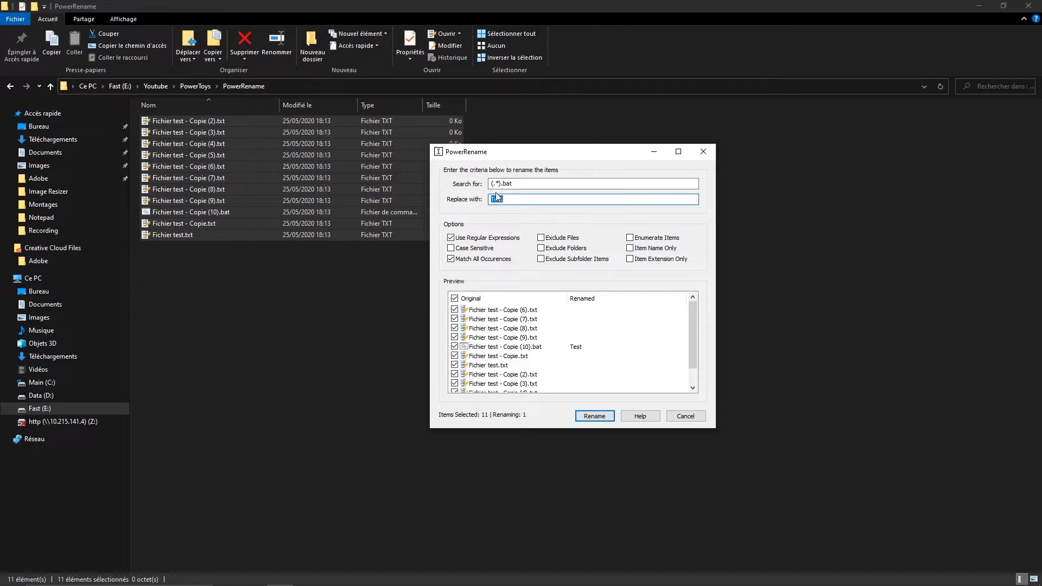
pyautogui.write('Fich')
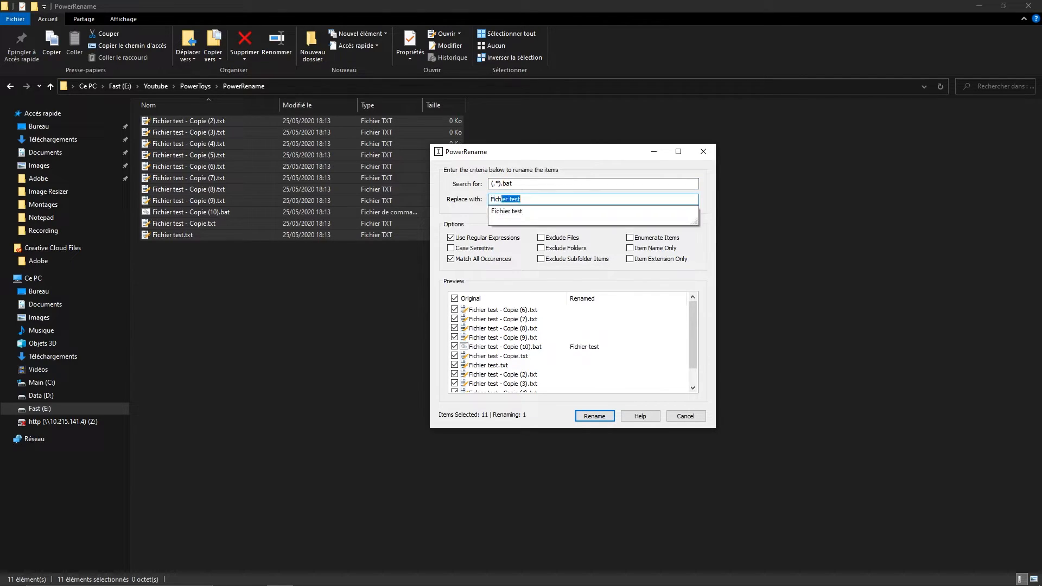
pyautogui.write('ier BAT')
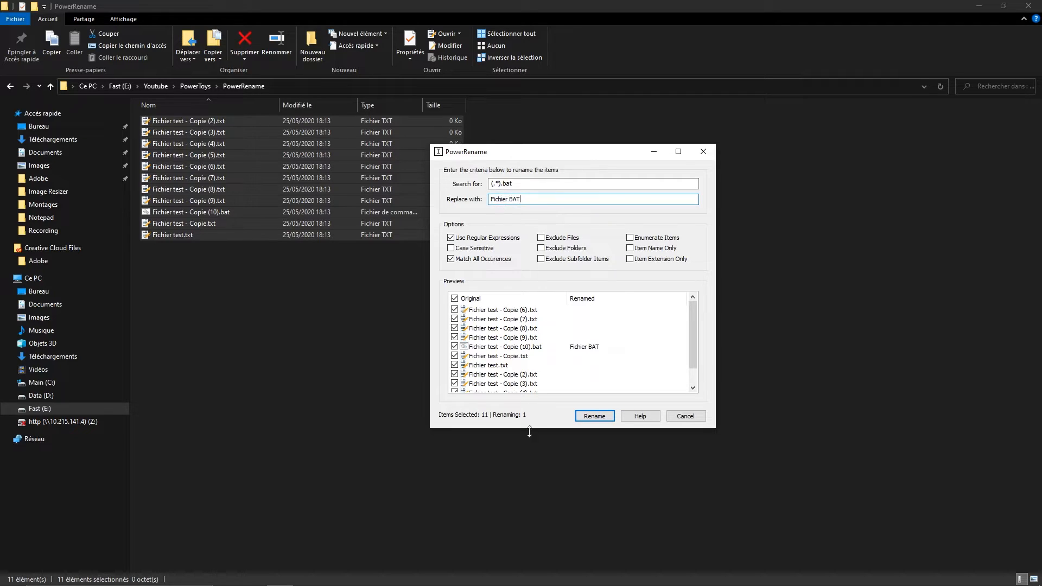
pyautogui.click(602, 417)
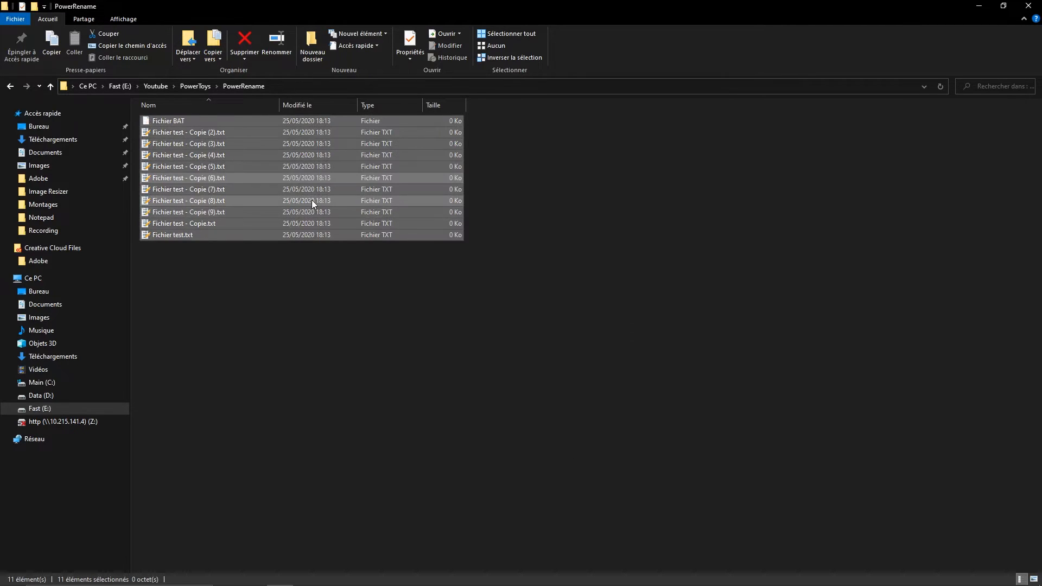
# Step: Check the renamed Fichier BAT file in the folder list and leave all files deselected
pyautogui.click(178, 121)
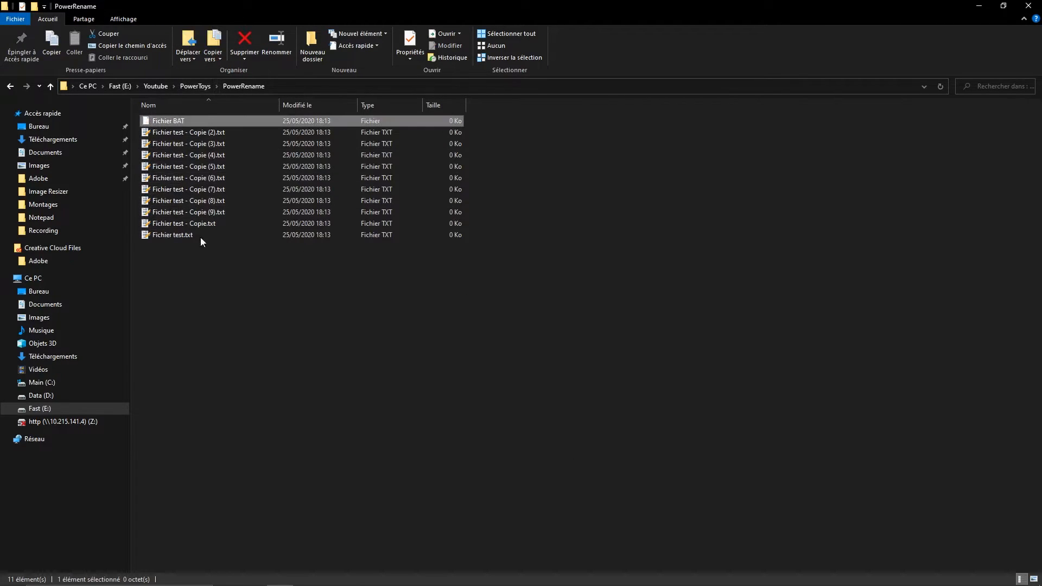
pyautogui.click(306, 260)
pyautogui.moveTo(378, 345); pyautogui.dragTo(351, 339)
pyautogui.moveTo(212, 113); pyautogui.dragTo(239, 136)
pyautogui.click(391, 280)
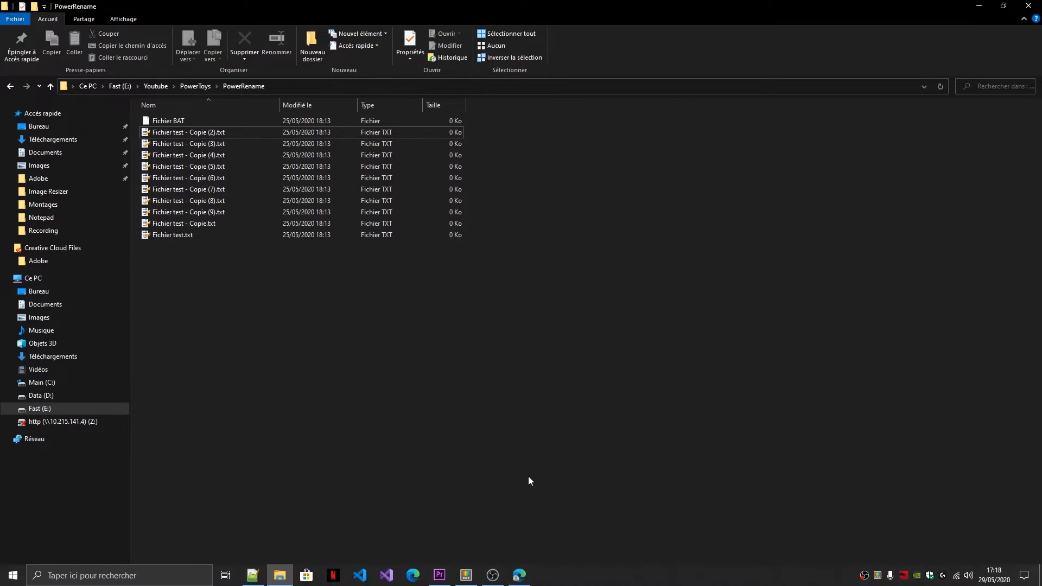
# Step: In PowerToys Settings, make PowerRename appear only in the extended context menu and minimize the settings window
pyautogui.click(467, 575)
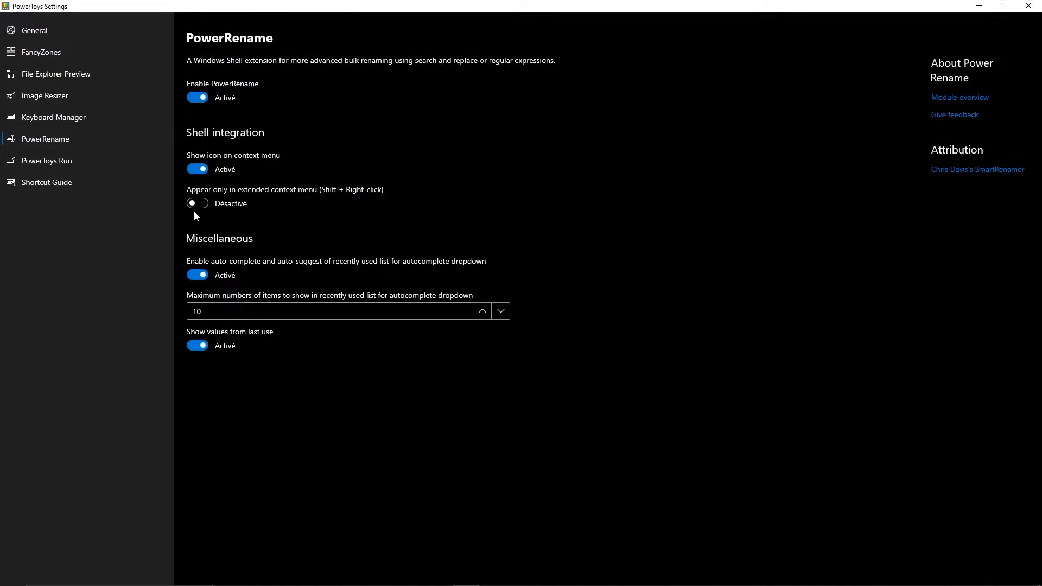
pyautogui.click(205, 202)
pyautogui.click(978, 7)
# Step: Select all files and compare their normal and extended context menus for the PowerRename entry, leaving nothing selected
pyautogui.moveTo(375, 302); pyautogui.dragTo(260, 114)
pyautogui.rightClick(249, 201)
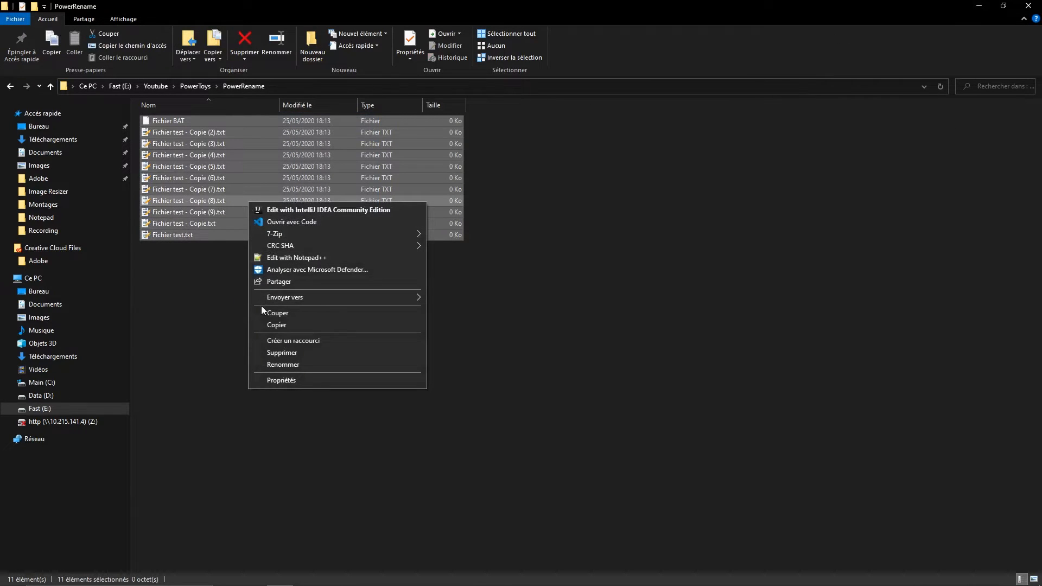
pyautogui.press('Escape')
pyautogui.rightClick(235, 201)
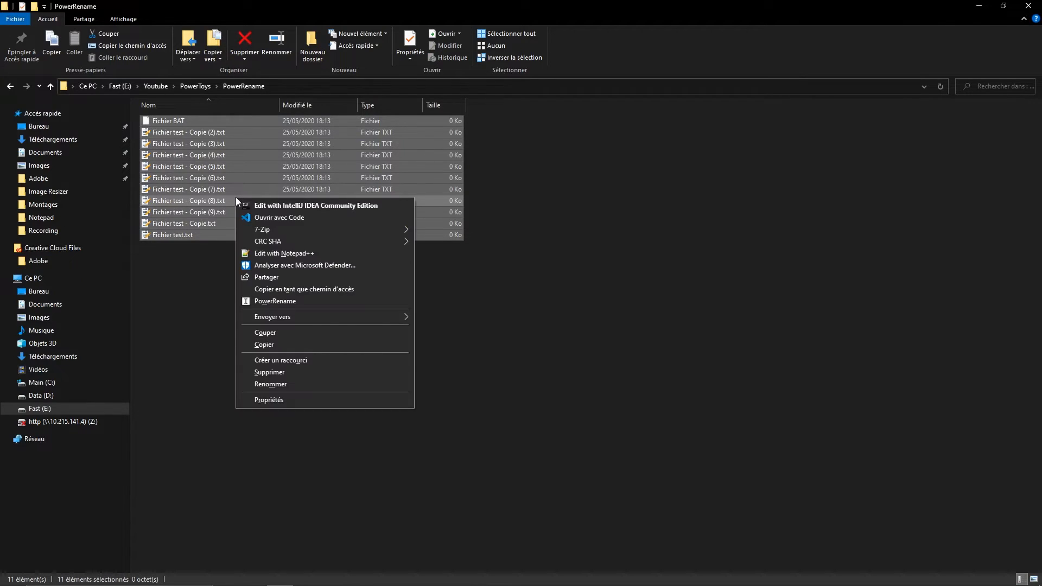
pyautogui.click(598, 358)
pyautogui.click(597, 360)
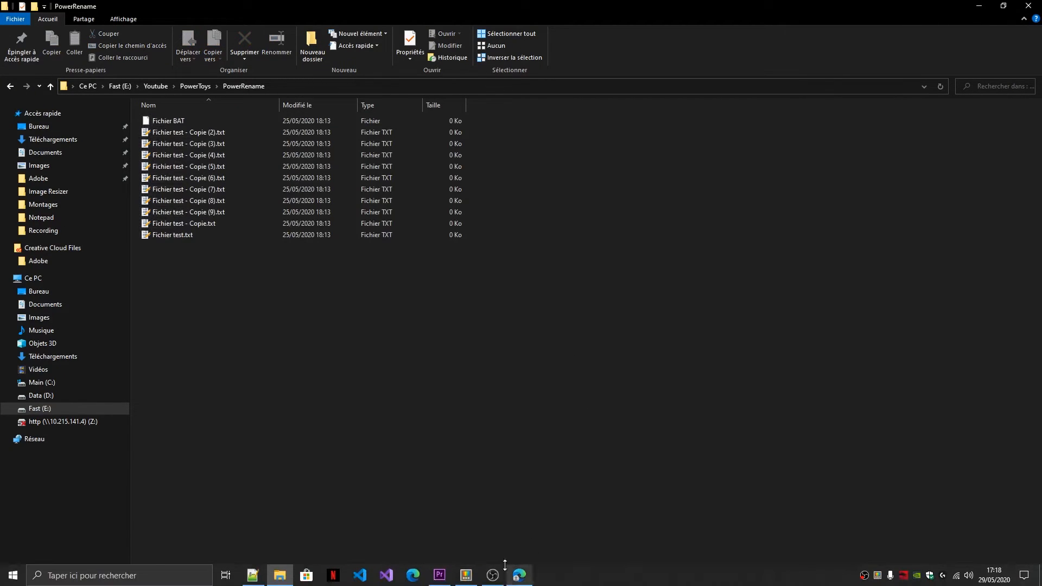
# Step: Review the PowerRename settings, check the last-used values in PowerRename for several text files, and cancel without renaming
pyautogui.click(467, 576)
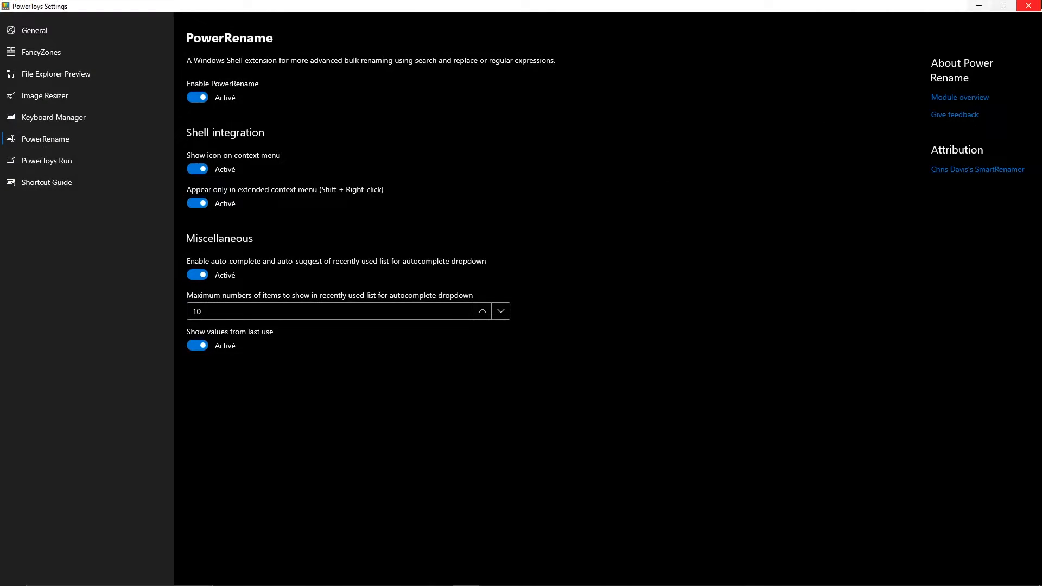
pyautogui.click(1029, 6)
pyautogui.moveTo(485, 310); pyautogui.dragTo(267, 213)
pyautogui.rightClick(270, 211)
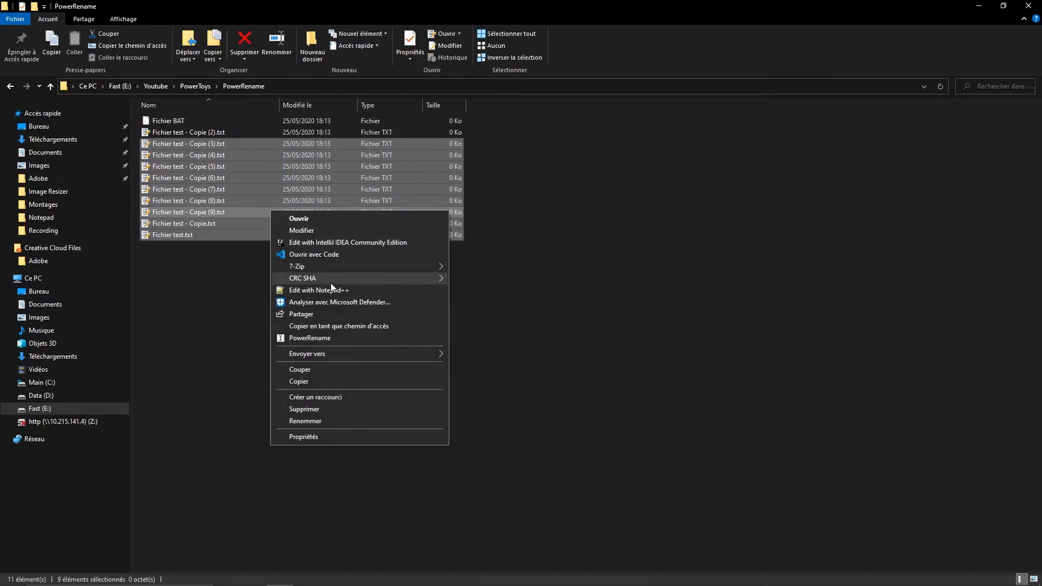
pyautogui.click(324, 337)
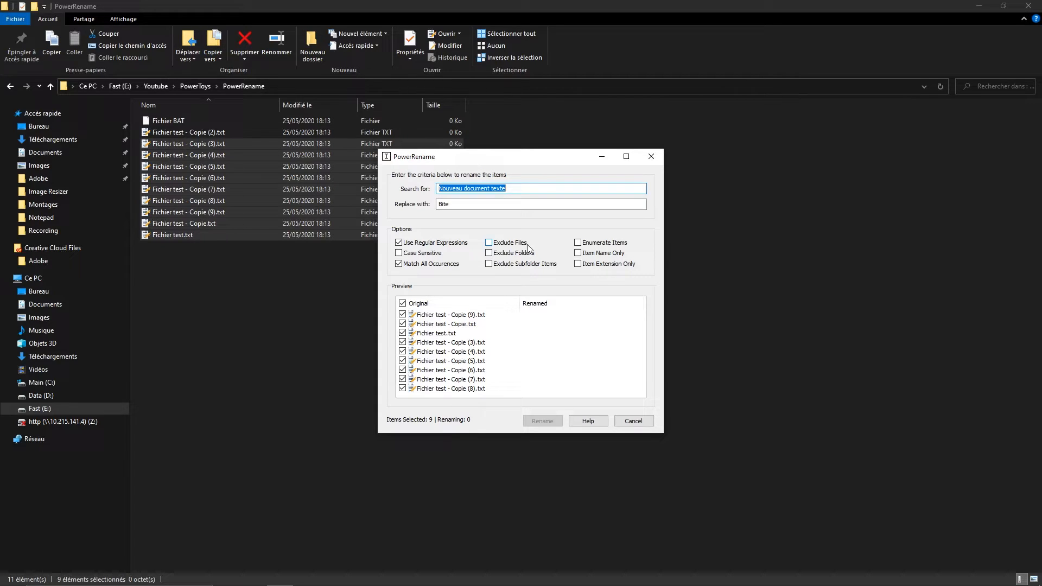
pyautogui.click(634, 421)
pyautogui.click(471, 574)
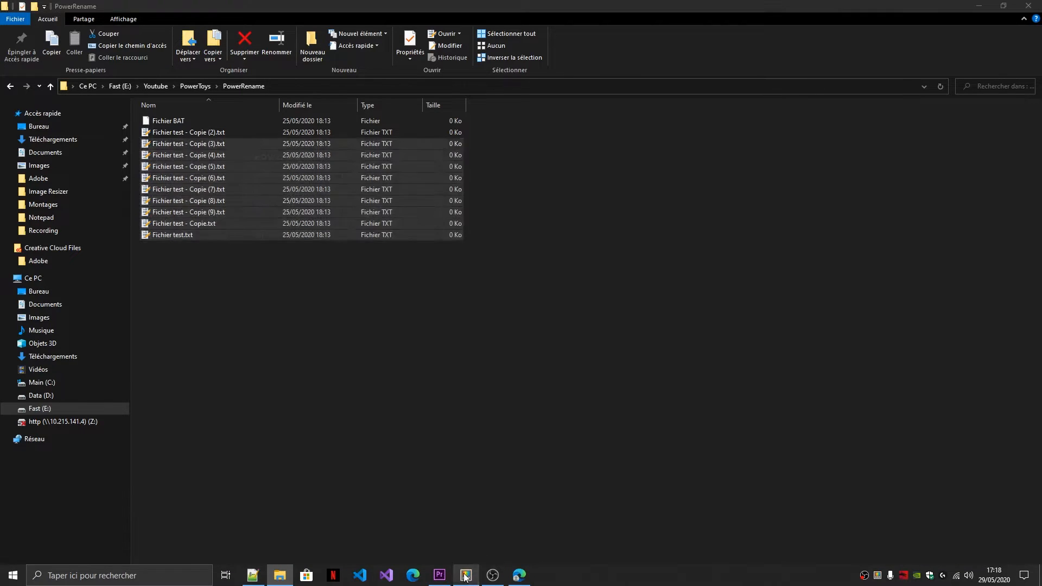
# Step: Show the Keyboard Manager settings, open the Clavier visuel on-screen keyboard, and move it below the settings
pyautogui.click(109, 122)
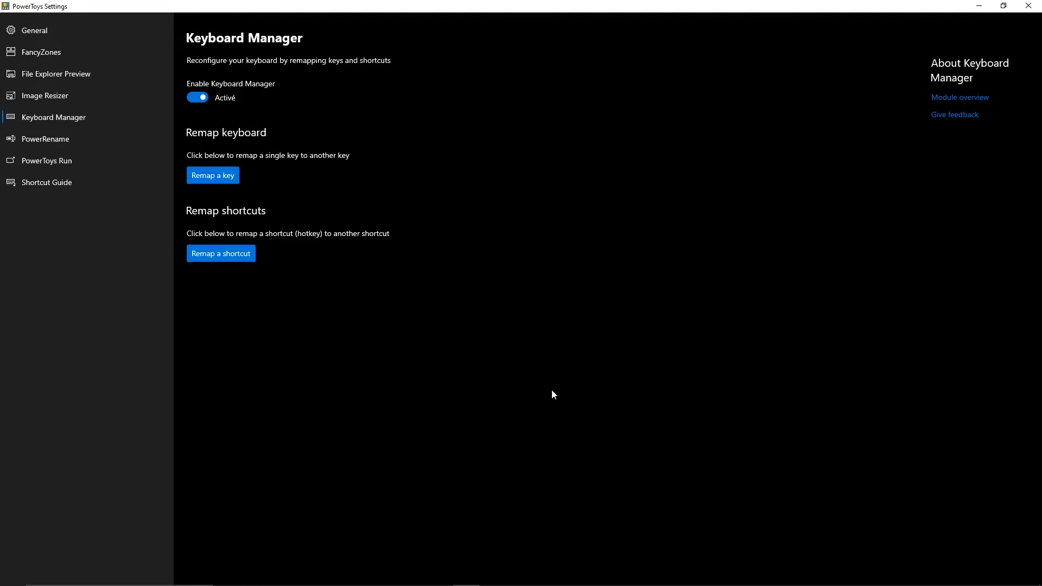
pyautogui.click(81, 575)
pyautogui.write('visuel')
pyautogui.press('Return')
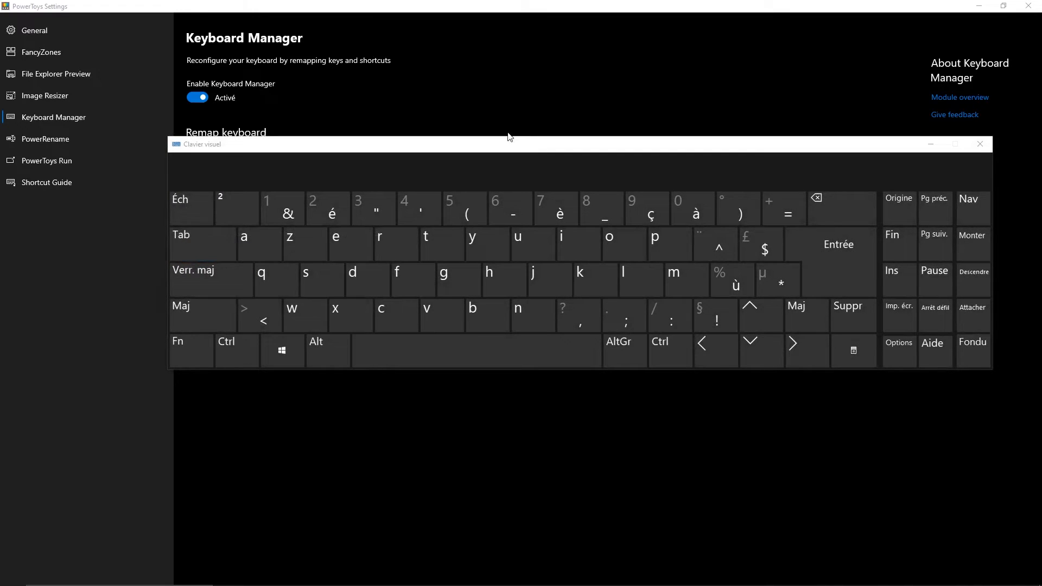
pyautogui.moveTo(507, 145); pyautogui.dragTo(535, 296)
# Step: In the Remap Keyboard window, choose A as the key to change and Z as its mapped key
pyautogui.click(234, 174)
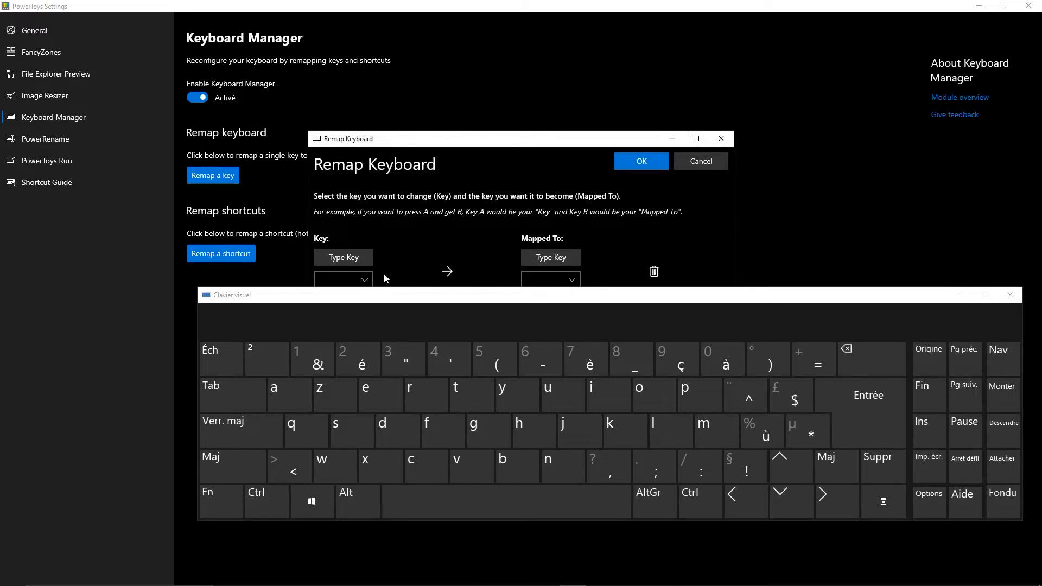
pyautogui.click(364, 279)
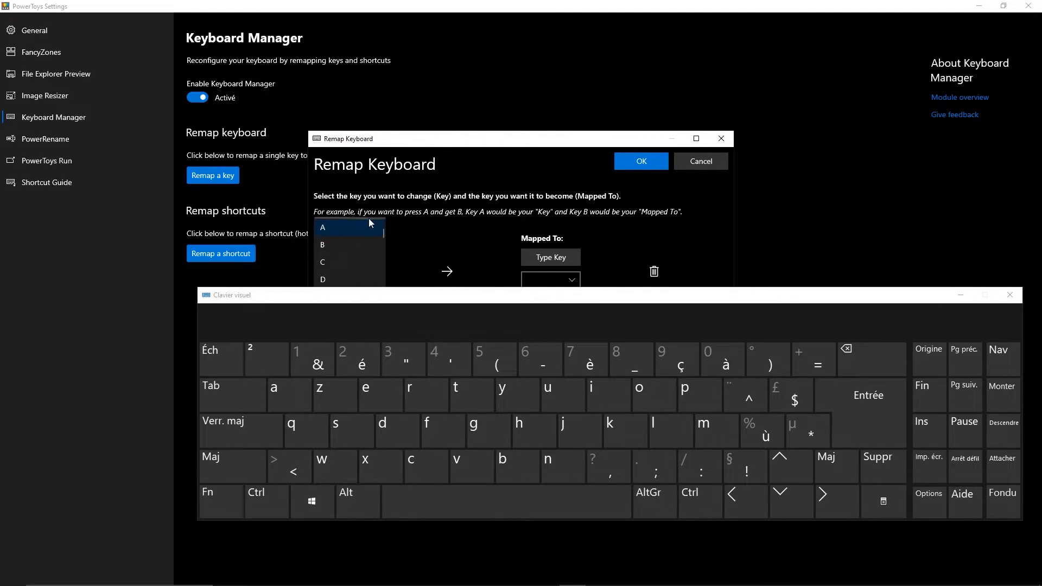
pyautogui.click(369, 219)
pyautogui.click(360, 280)
pyautogui.click(346, 259)
pyautogui.click(546, 275)
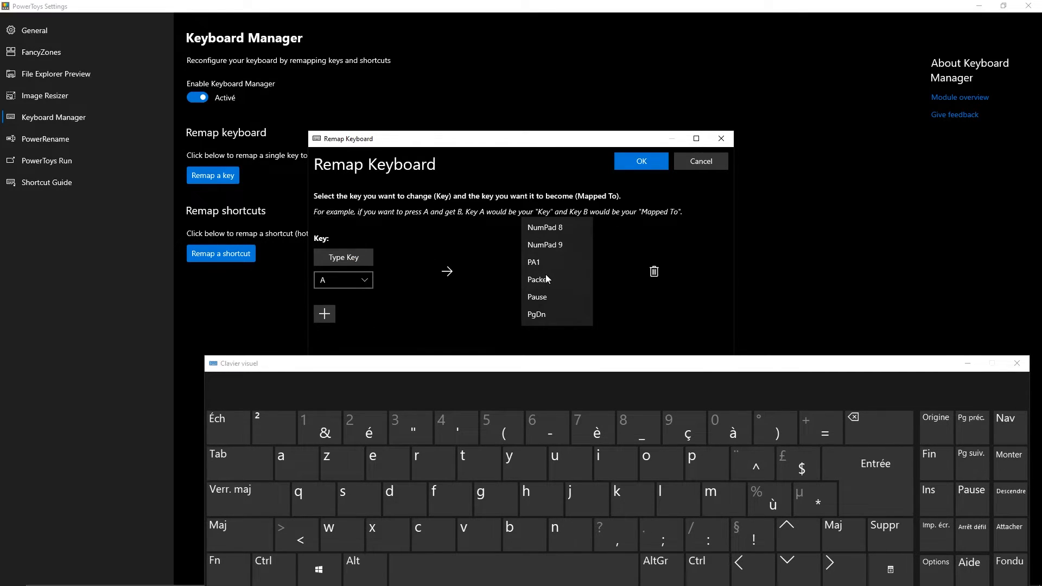
pyautogui.press('z')
pyautogui.press('Return')
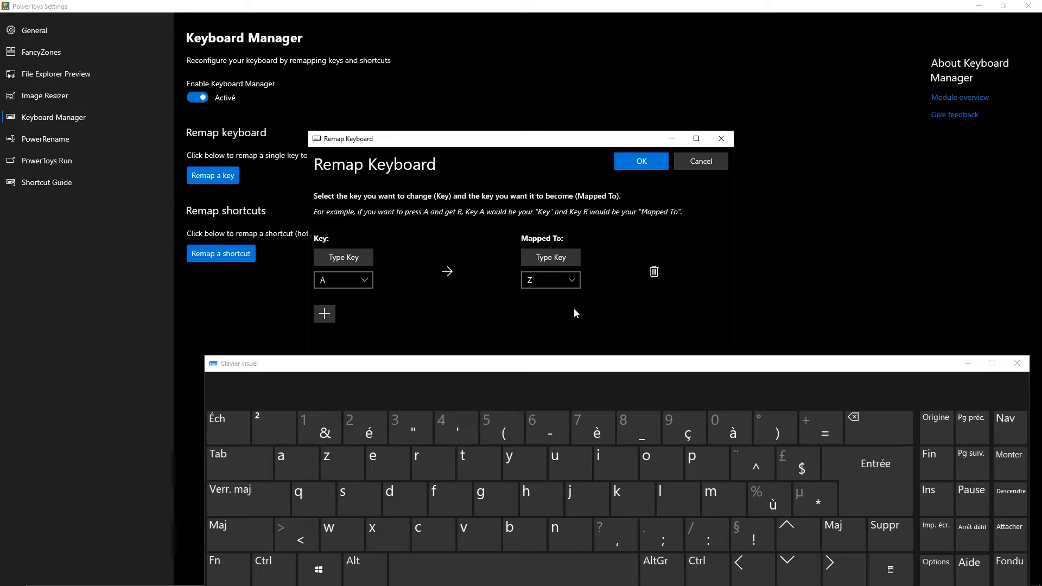
# Step: Apply the A-to-Z remapping, continuing despite A being left unassigned
pyautogui.press('Return')
pyautogui.hotkey('alt', 'Tab')
pyautogui.moveTo(561, 140); pyautogui.dragTo(571, 70)
pyautogui.click(651, 91)
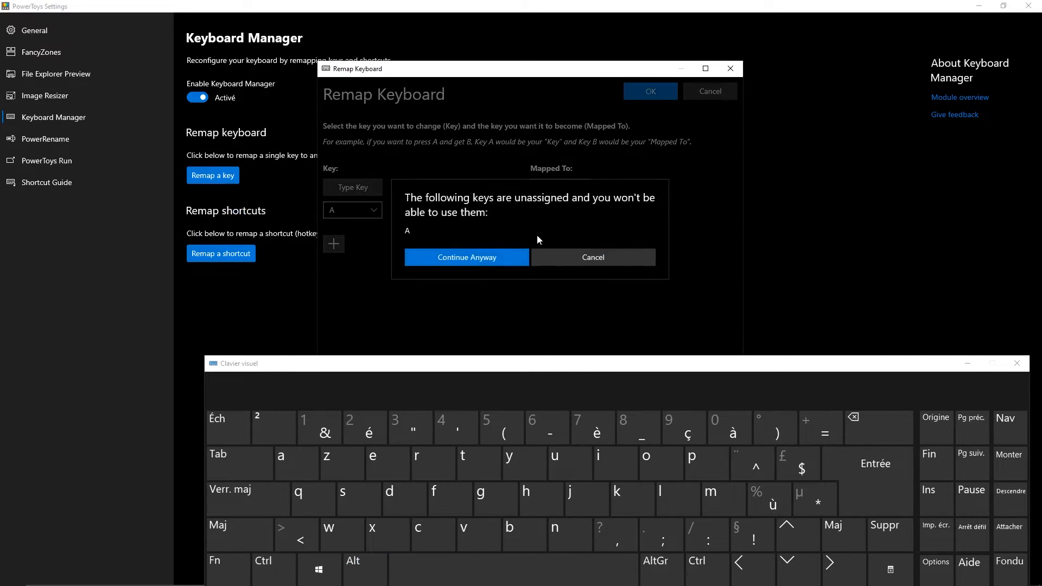
pyautogui.click(470, 255)
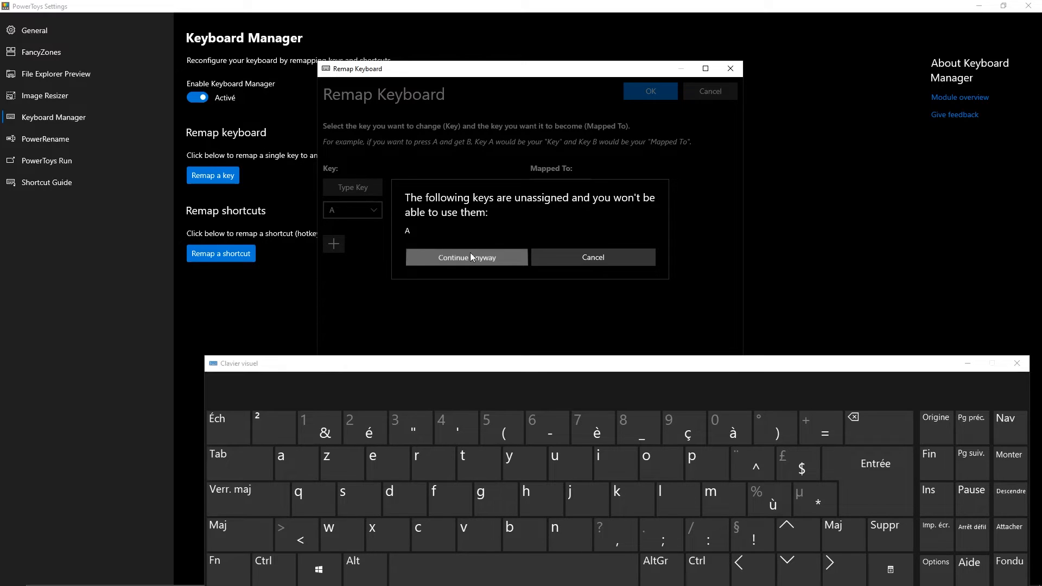
pyautogui.click(470, 255)
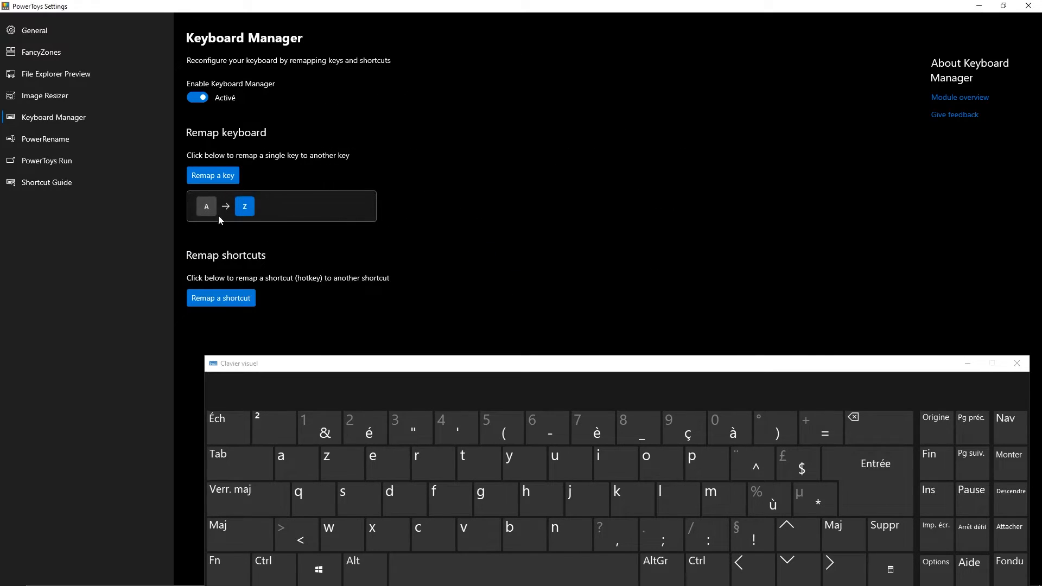
# Step: Minimize the settings and test the remapped A key with the on-screen keyboard in the PowerRename folder's search box
pyautogui.click(979, 5)
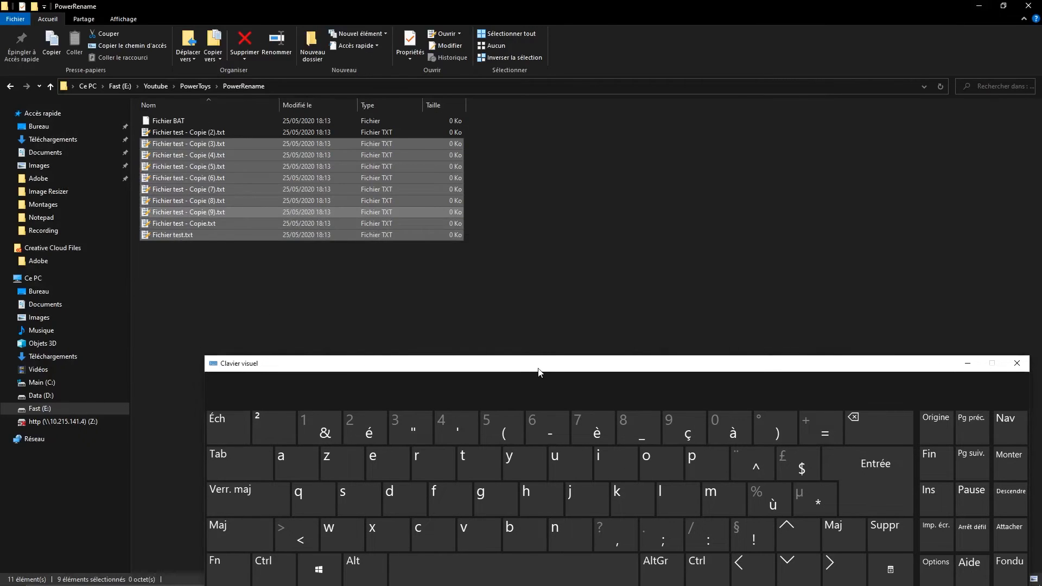
pyautogui.moveTo(538, 369); pyautogui.dragTo(468, 306)
pyautogui.click(996, 87)
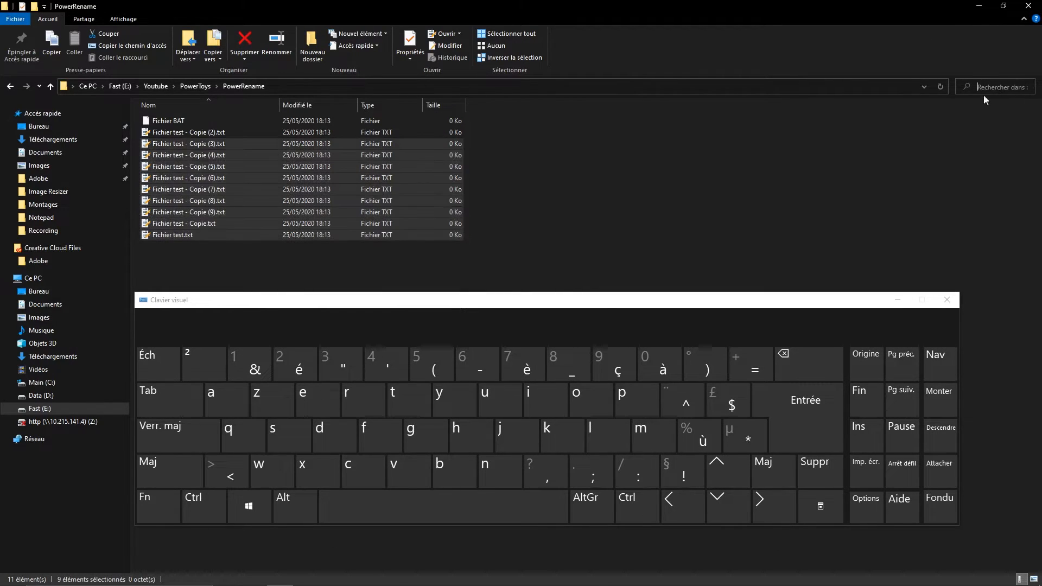
pyautogui.click(219, 399)
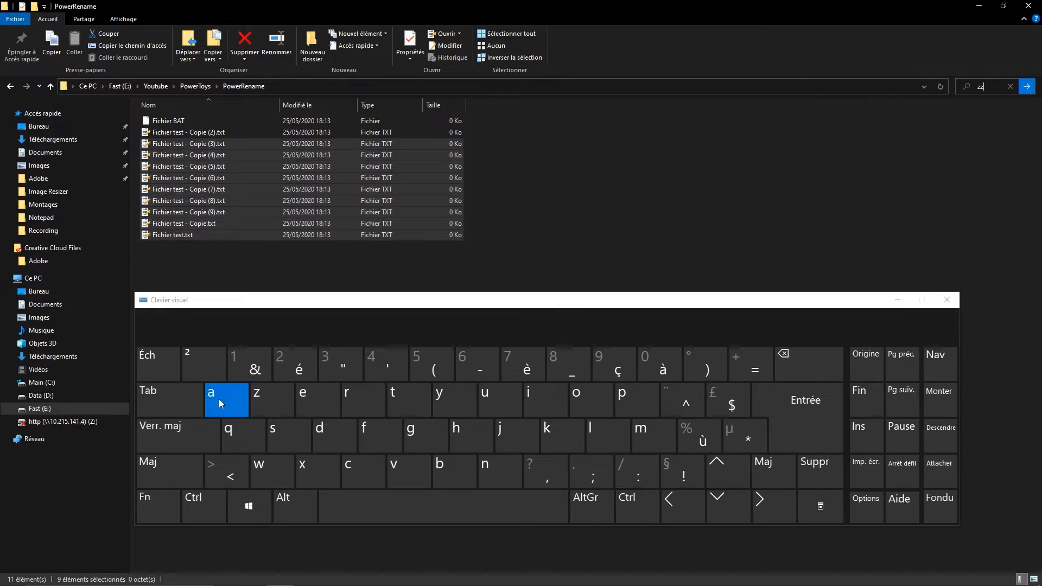
pyautogui.click(217, 399)
pyautogui.click(806, 377)
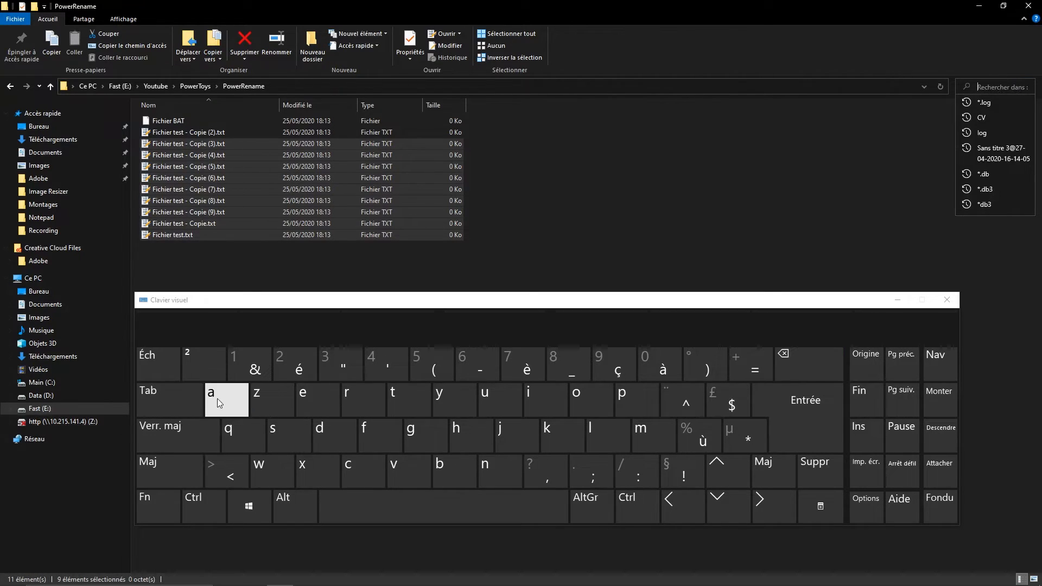
pyautogui.click(235, 399)
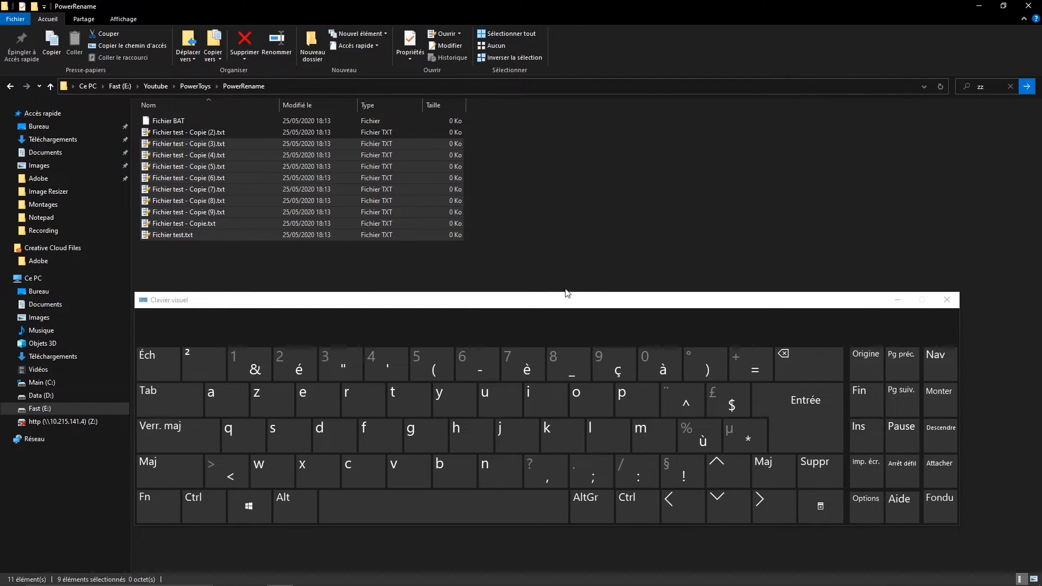
pyautogui.moveTo(580, 309); pyautogui.dragTo(584, 234)
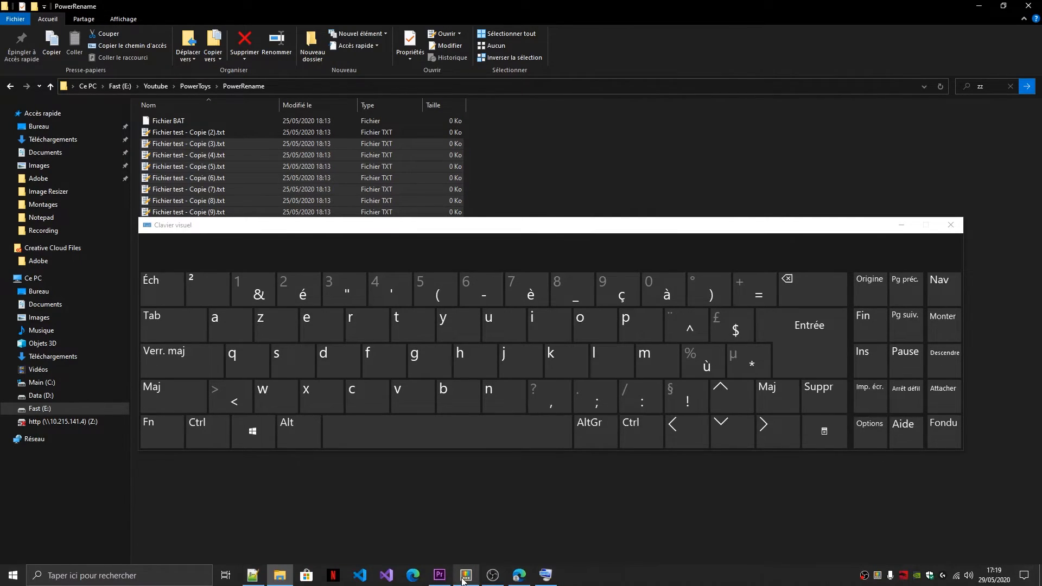
# Step: Disable Keyboard Manager and test the on-screen A key again in the PowerRename folder's search box
pyautogui.click(466, 580)
pyautogui.moveTo(437, 233); pyautogui.dragTo(447, 243)
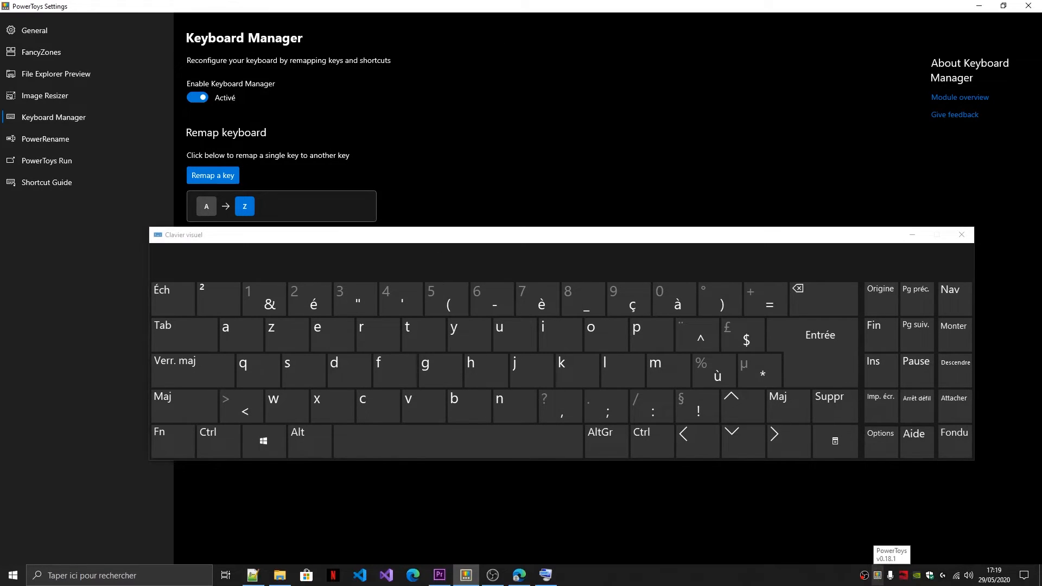
pyautogui.moveTo(764, 255); pyautogui.dragTo(773, 288)
pyautogui.click(197, 97)
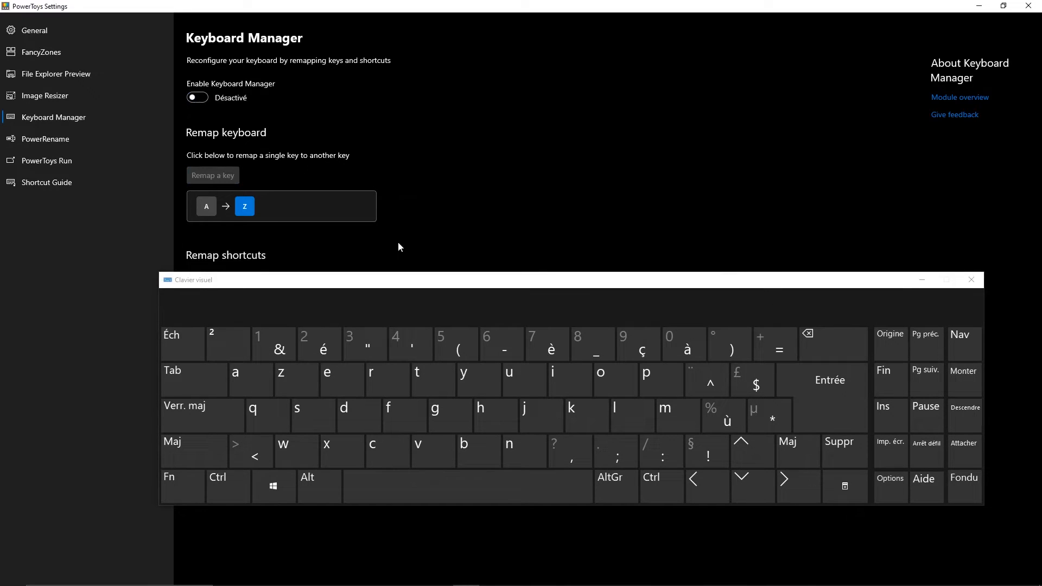
pyautogui.click(979, 6)
pyautogui.doubleClick(993, 86)
pyautogui.doubleClick(249, 388)
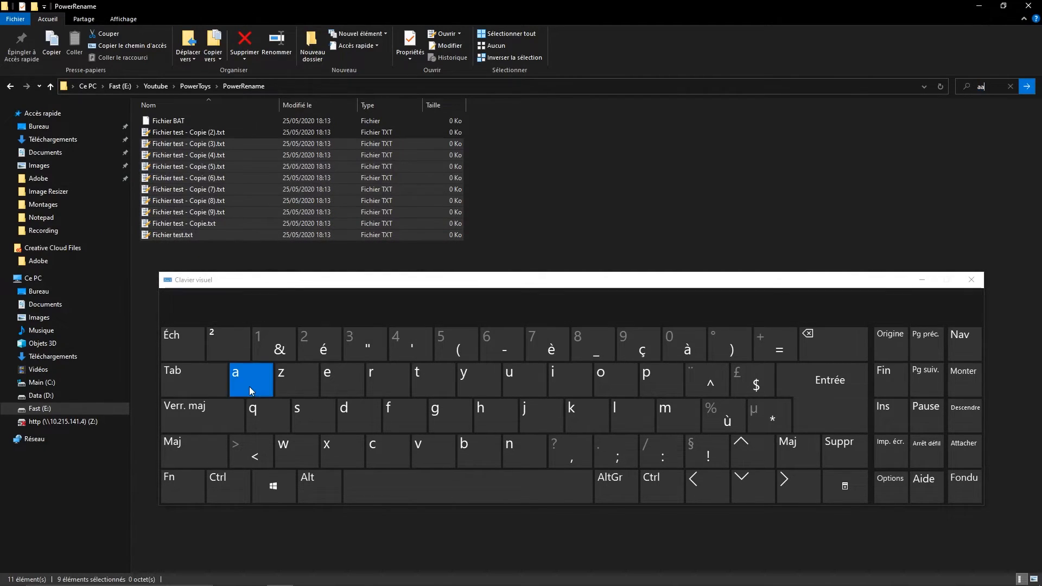
# Step: Re-enable Keyboard Manager, delete the A-to-Z key remapping, and apply the change
pyautogui.click(468, 574)
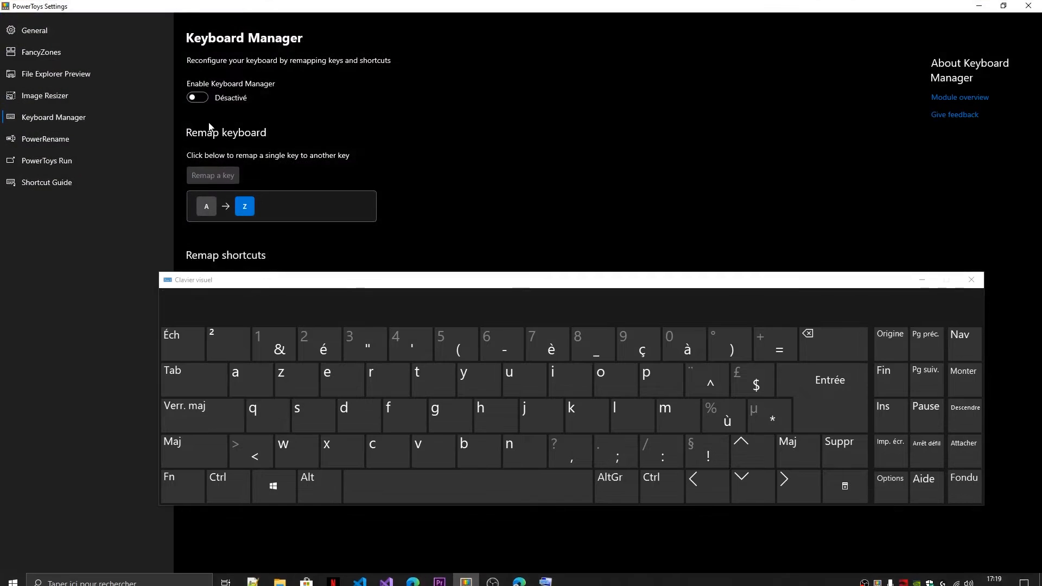
pyautogui.click(199, 99)
pyautogui.moveTo(452, 282); pyautogui.dragTo(470, 338)
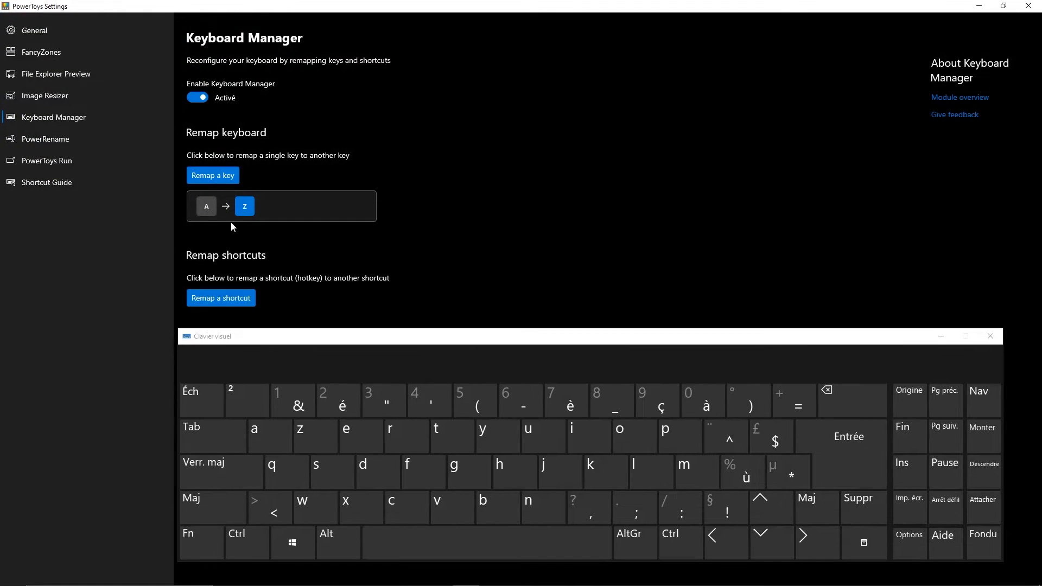
pyautogui.click(228, 177)
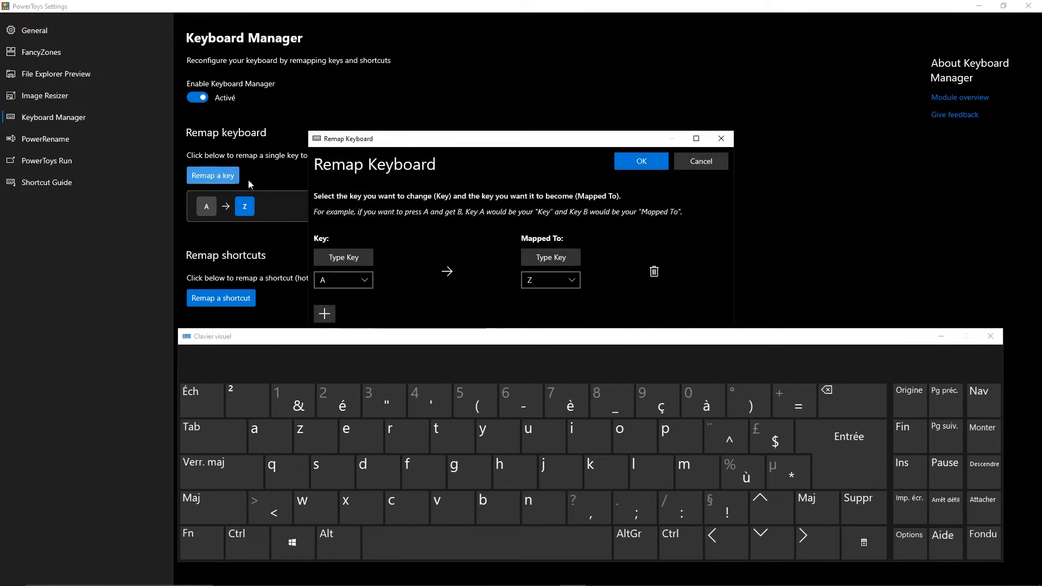
pyautogui.moveTo(612, 328); pyautogui.dragTo(608, 372)
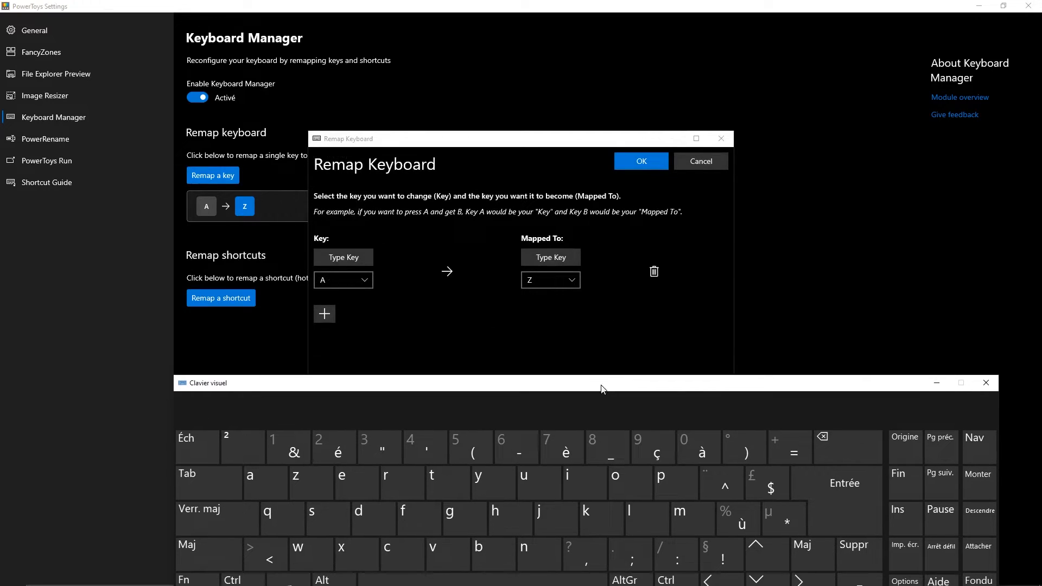
pyautogui.click(654, 272)
pyautogui.click(662, 161)
# Step: Add a shortcut remapping from Ctrl (Left) + C to Ctrl (Left) + X and apply it
pyautogui.click(219, 255)
pyautogui.moveTo(401, 123); pyautogui.dragTo(404, 82)
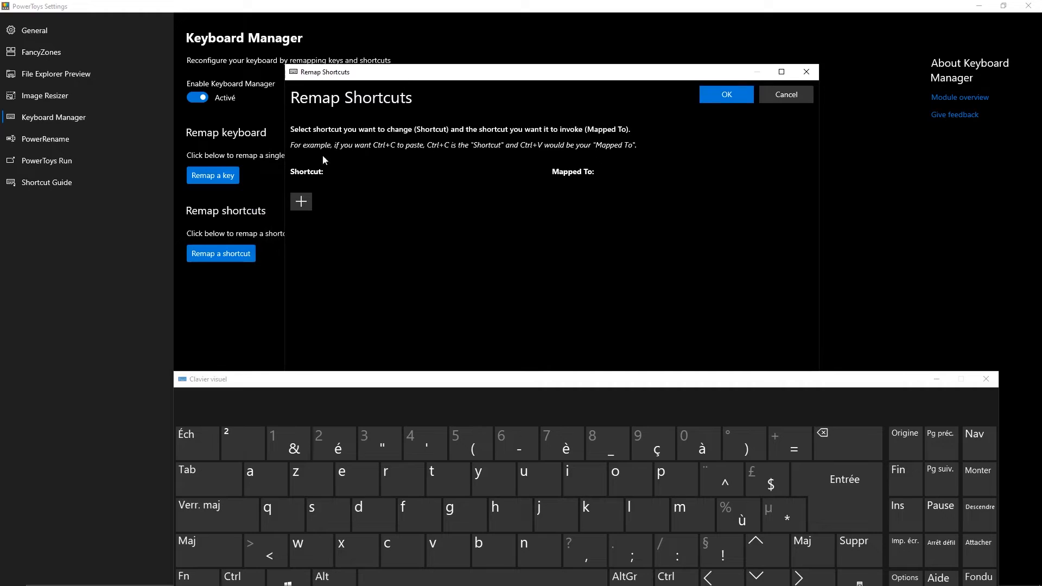
pyautogui.click(302, 209)
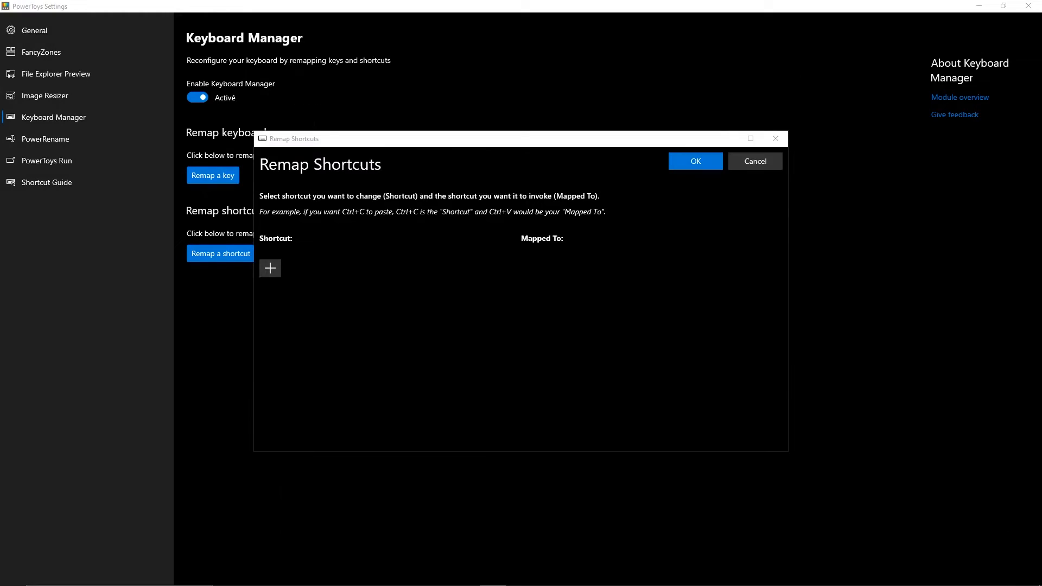
pyautogui.click(279, 268)
pyautogui.click(291, 252)
pyautogui.hotkey('ctrl', 'c')
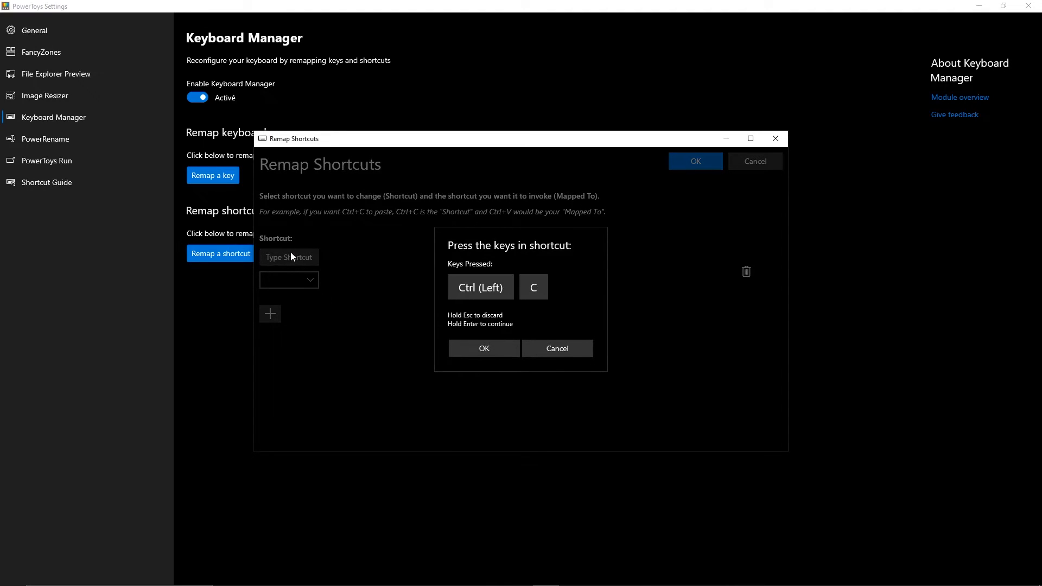
pyautogui.click(467, 350)
pyautogui.click(558, 263)
pyautogui.hotkey('ctrl', 'x')
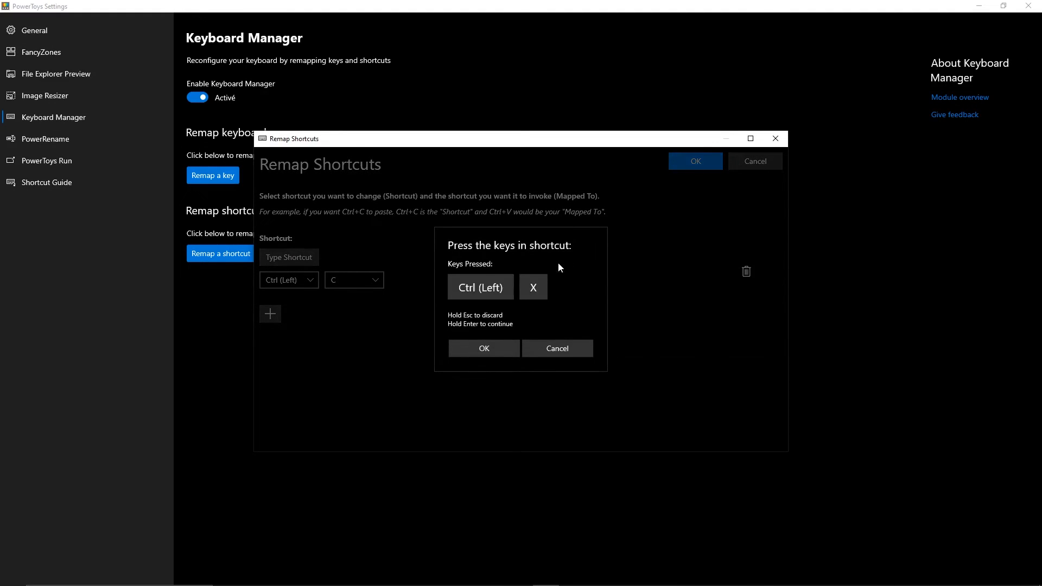
pyautogui.click(484, 352)
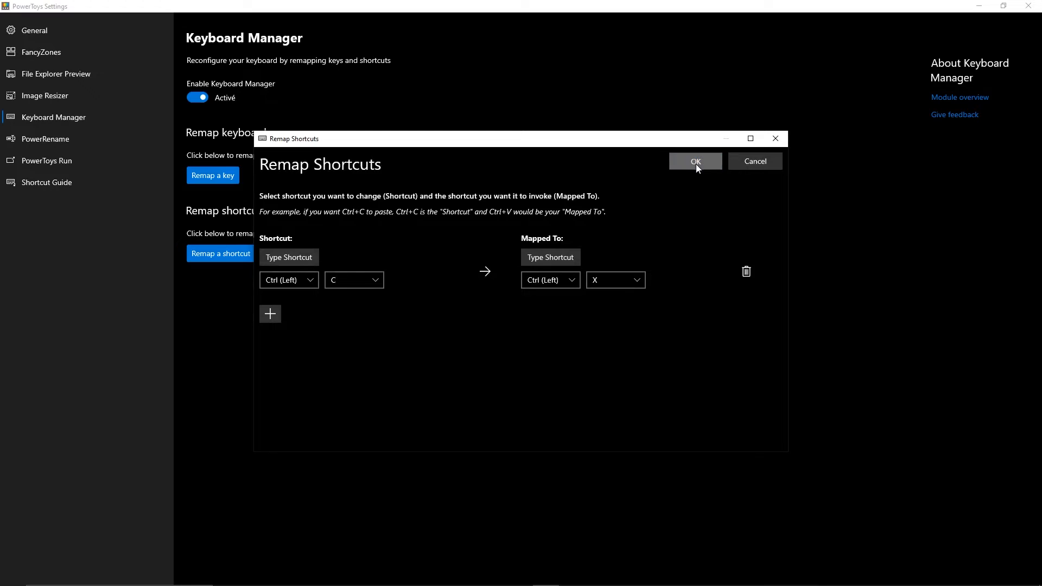
pyautogui.click(696, 161)
# Step: Switch to File Explorer, select Fichier test - Copie (4).txt in the PowerRename folder, and open the on-screen keyboard
pyautogui.hotkey('alt', 'Tab')
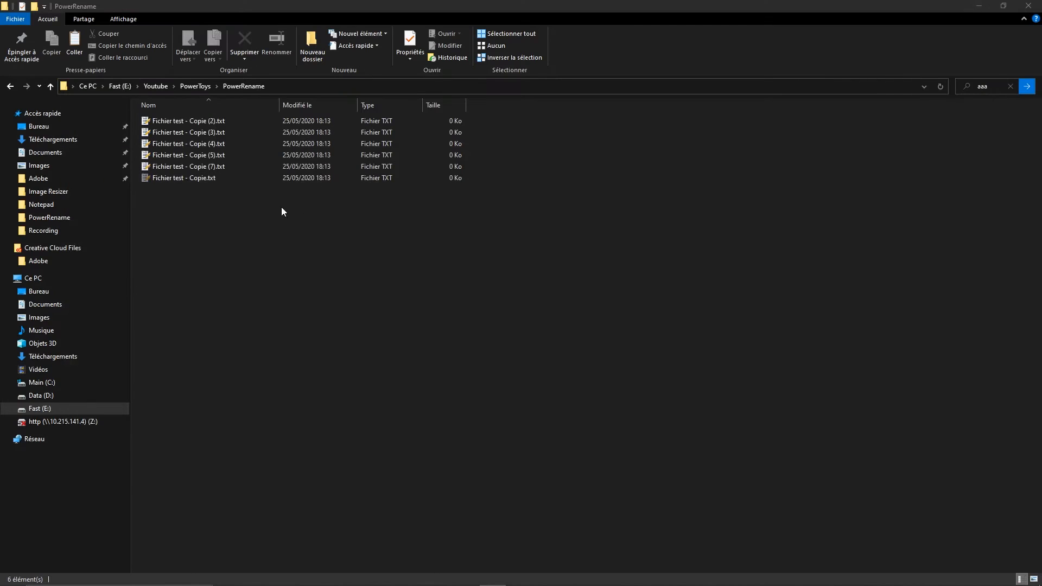
pyautogui.click(235, 178)
pyautogui.click(241, 144)
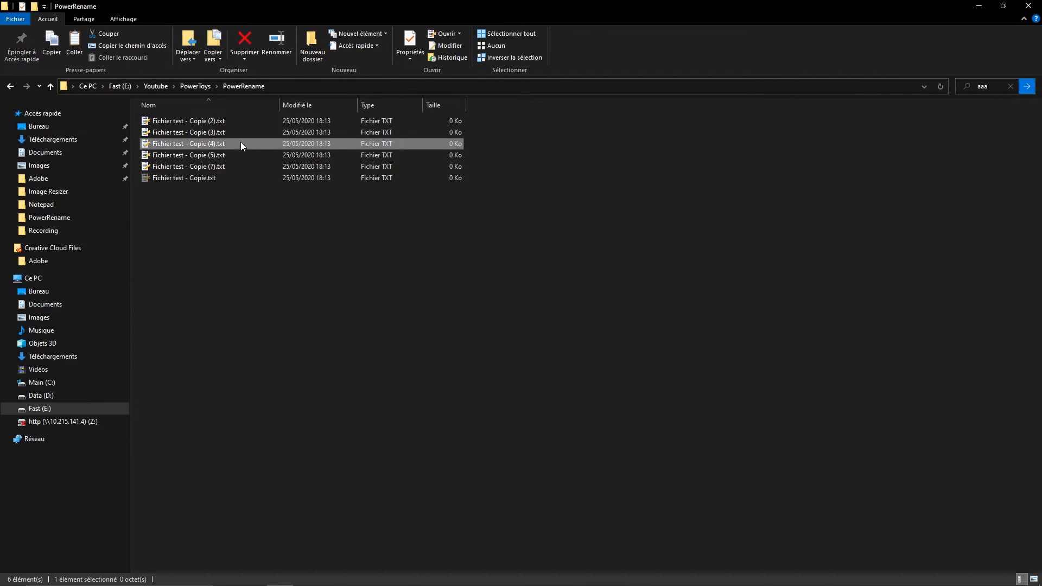
pyautogui.press('super')
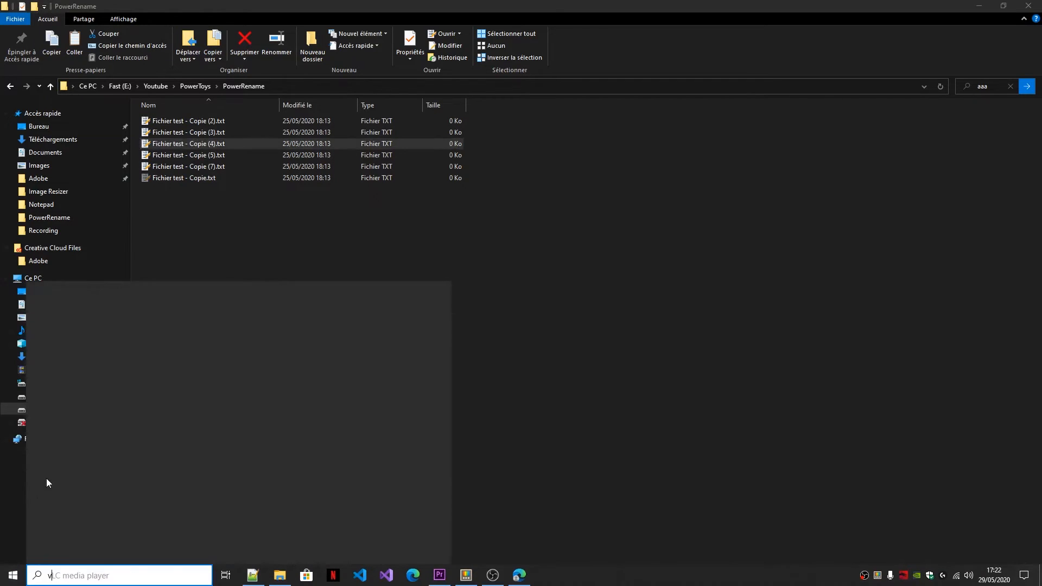
pyautogui.write('vi')
pyautogui.click(90, 389)
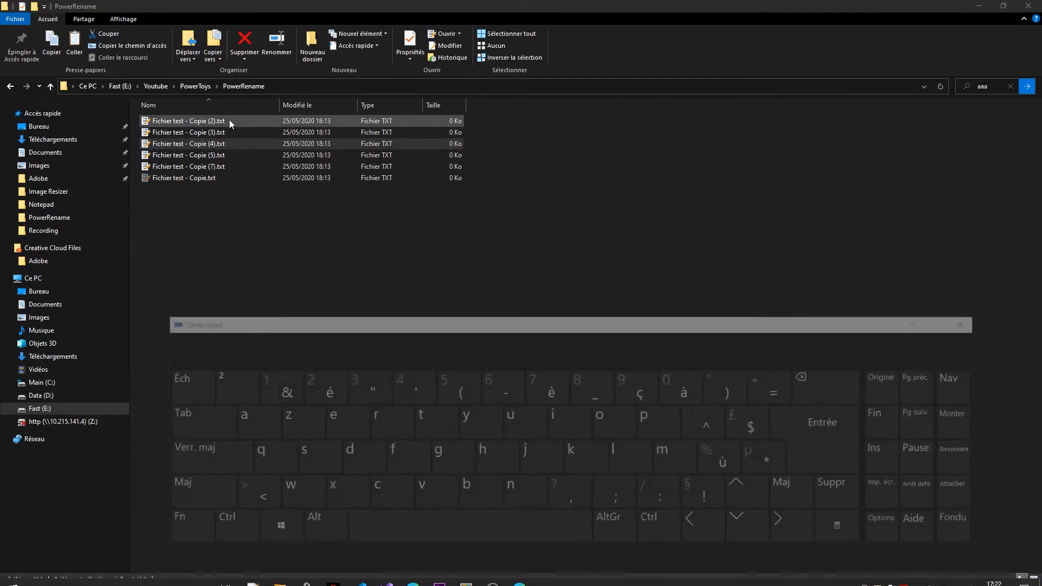
# Step: Use the remapped copy shortcut on Fichier test - Copie (4).txt and paste the file into the parent PowerToys folder
pyautogui.press('ctrl')
pyautogui.click(369, 384)
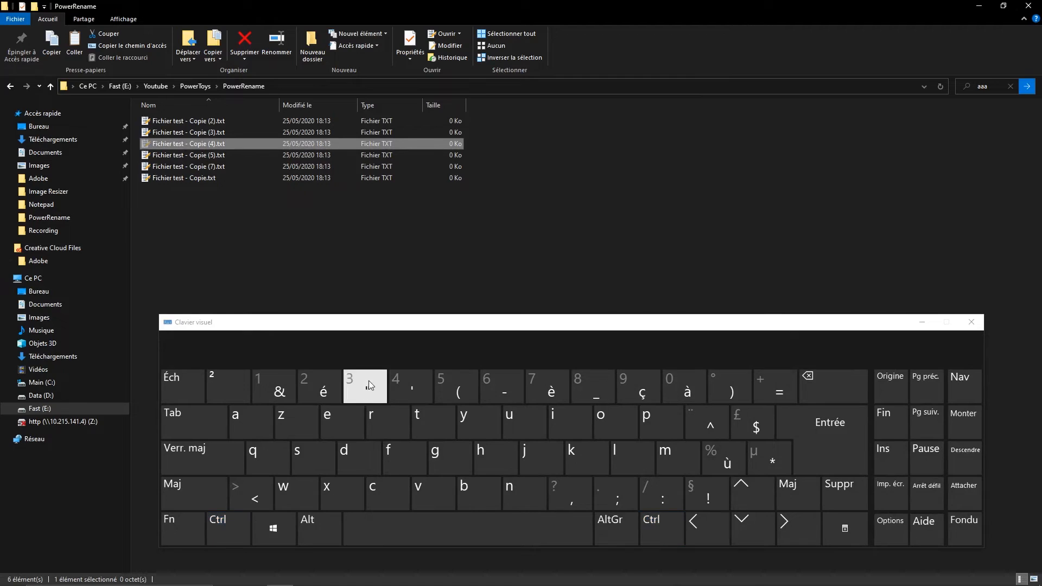
pyautogui.click(197, 292)
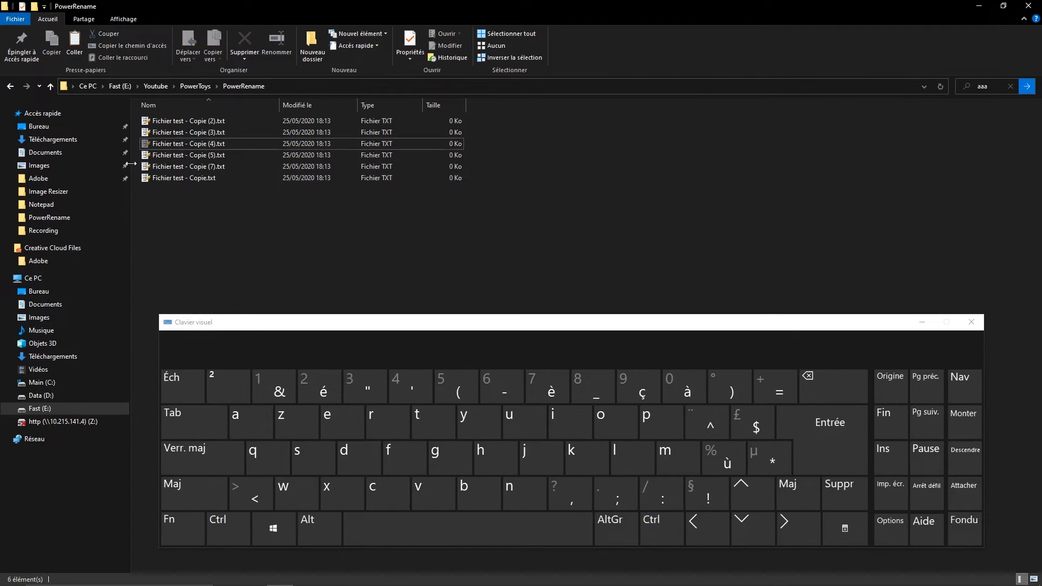
pyautogui.moveTo(166, 147); pyautogui.dragTo(289, 207)
pyautogui.click(602, 226)
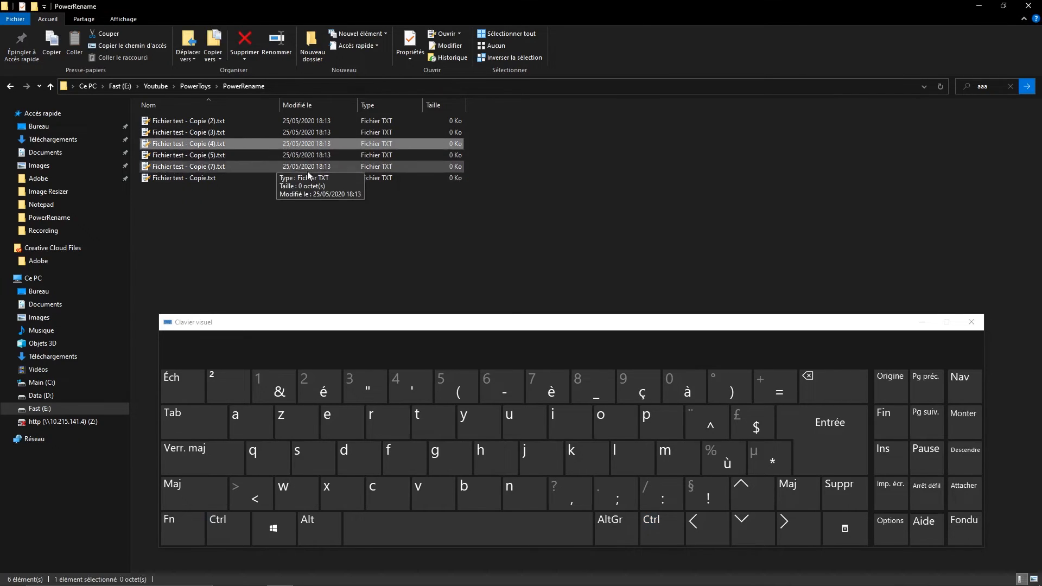
pyautogui.click(196, 86)
pyautogui.hotkey('ctrl', 'v')
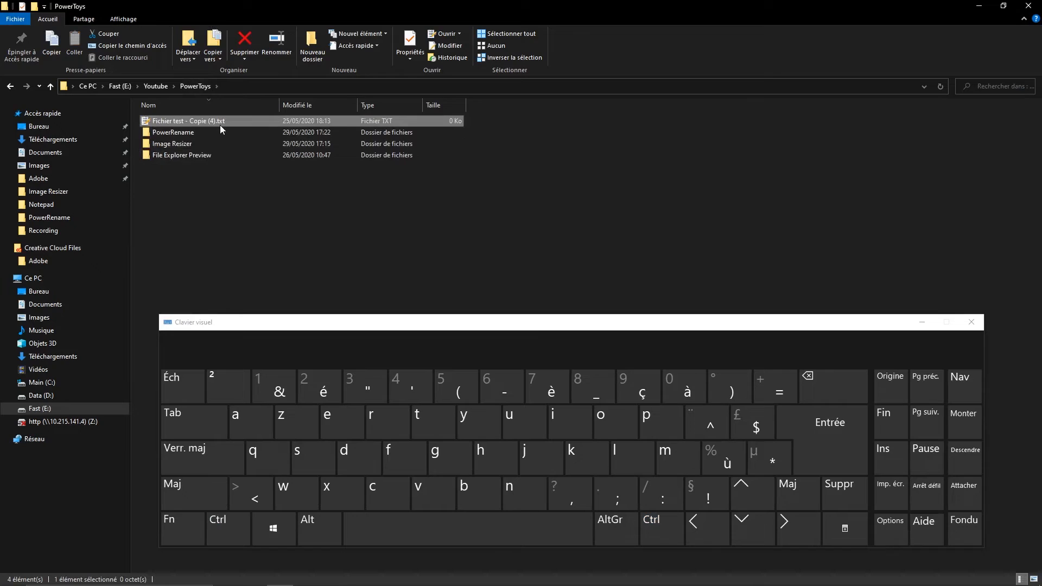
# Step: Check the PowerRename folder, return to PowerToys Settings, and delete the Ctrl (Left) + C to Ctrl (Left) + X shortcut remapping
pyautogui.doubleClick(190, 134)
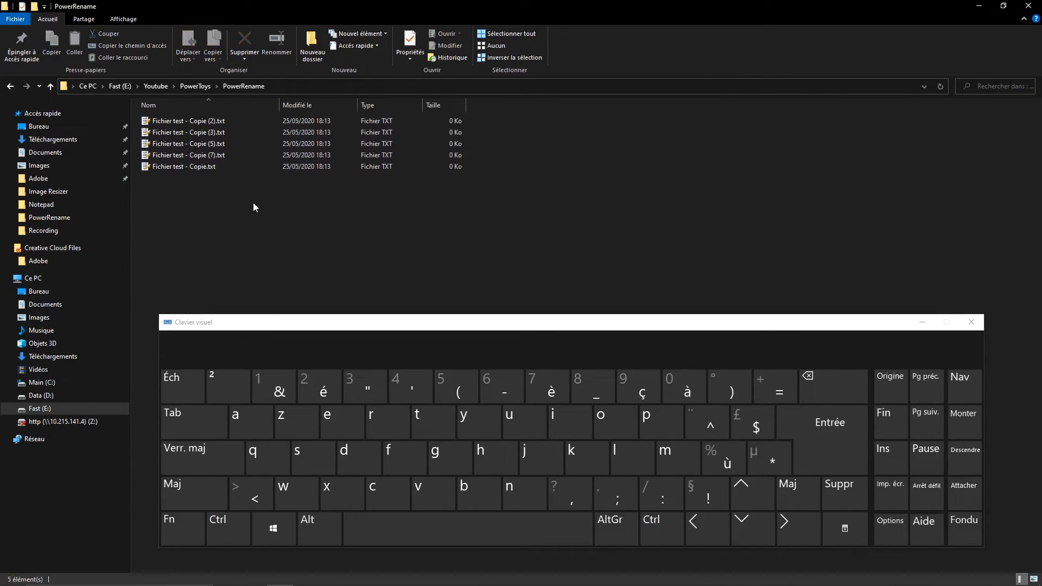
pyautogui.moveTo(545, 579)
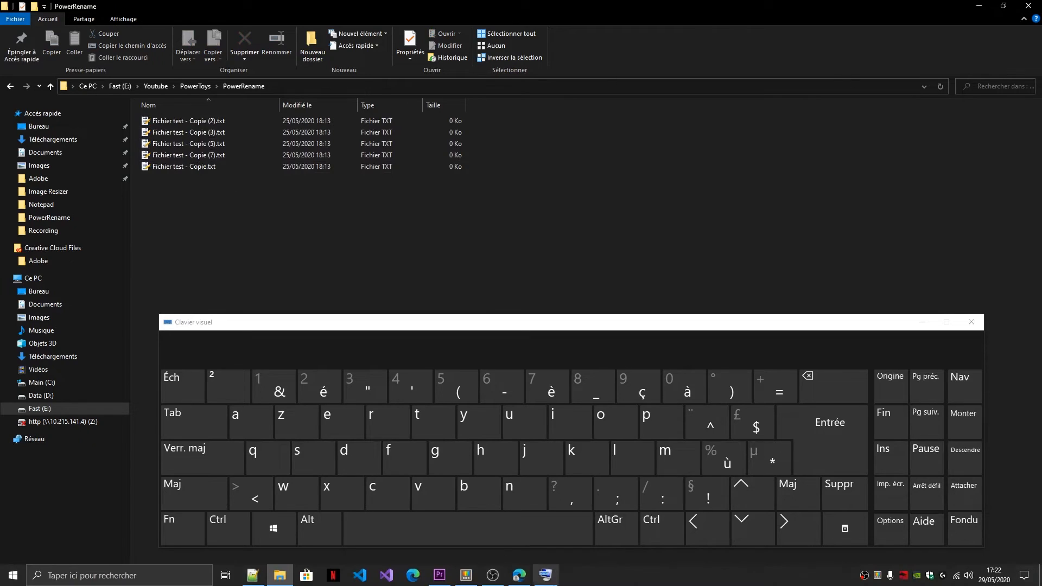
pyautogui.click(466, 578)
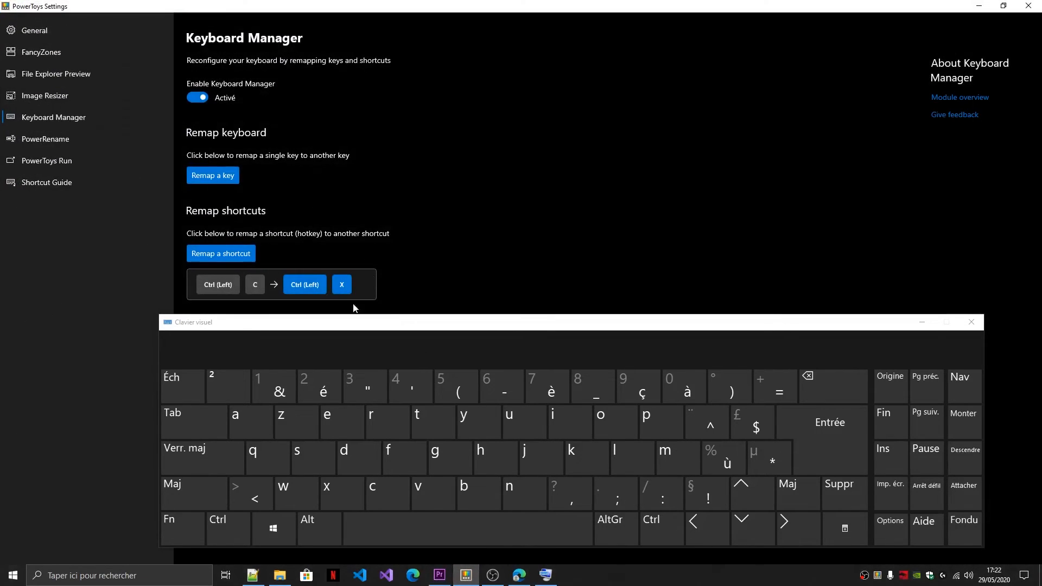
pyautogui.click(252, 259)
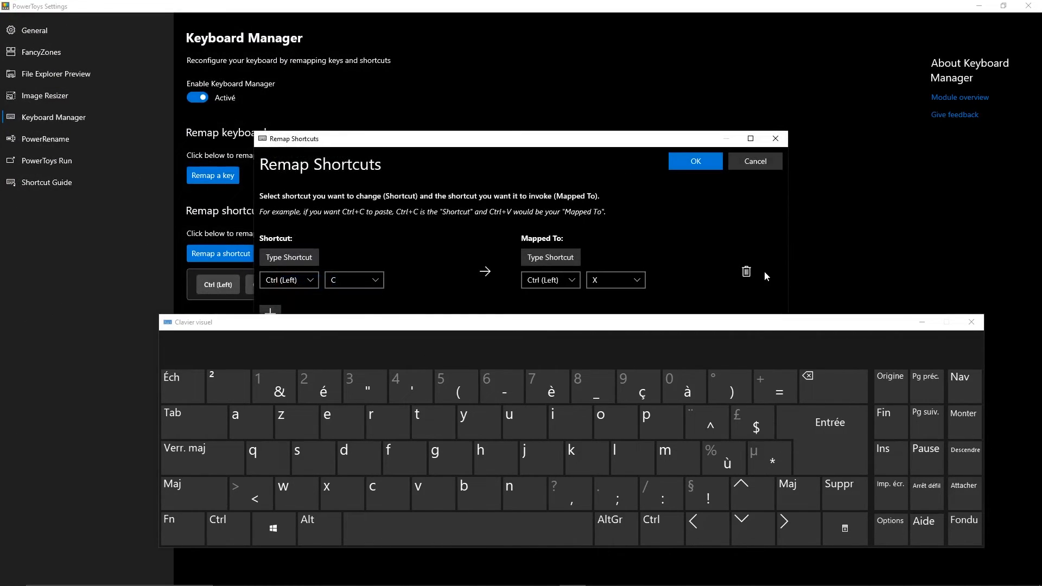
pyautogui.click(745, 269)
pyautogui.click(707, 169)
pyautogui.moveTo(711, 329); pyautogui.dragTo(740, 314)
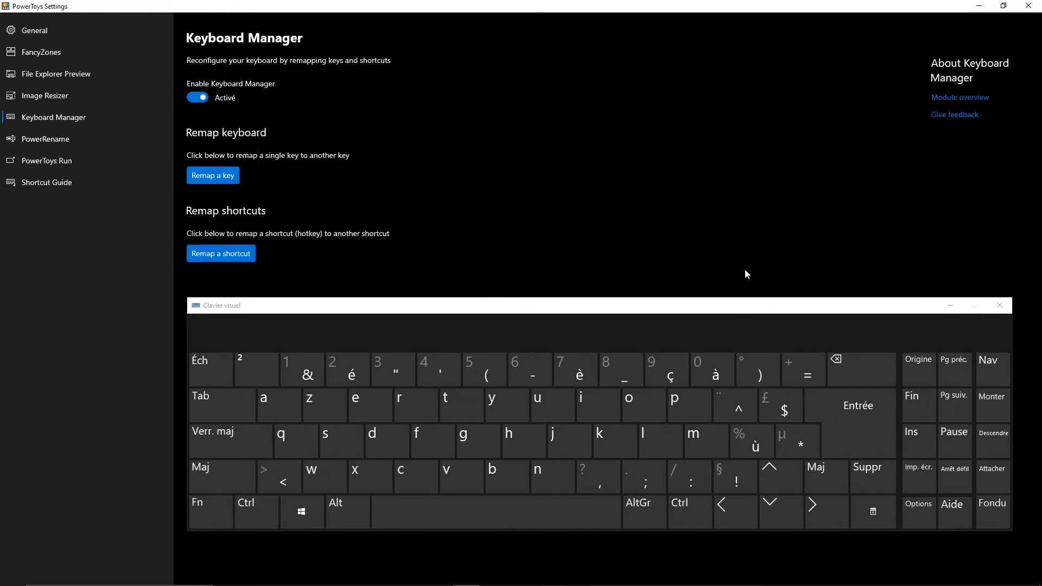
# Step: View the File Explorer Preview settings and close both the on-screen keyboard and PowerToys Settings
pyautogui.click(65, 76)
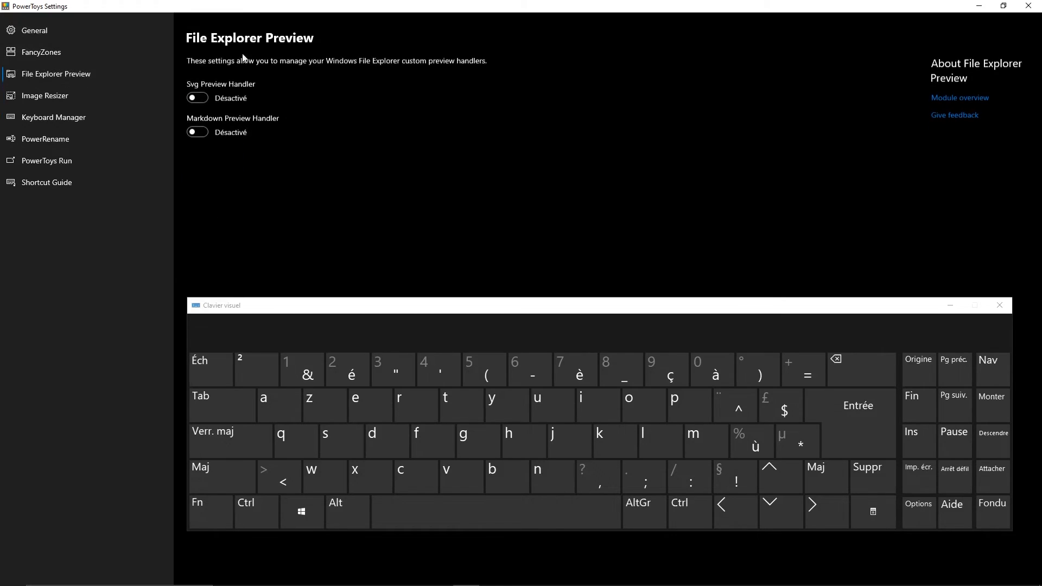
pyautogui.click(1000, 305)
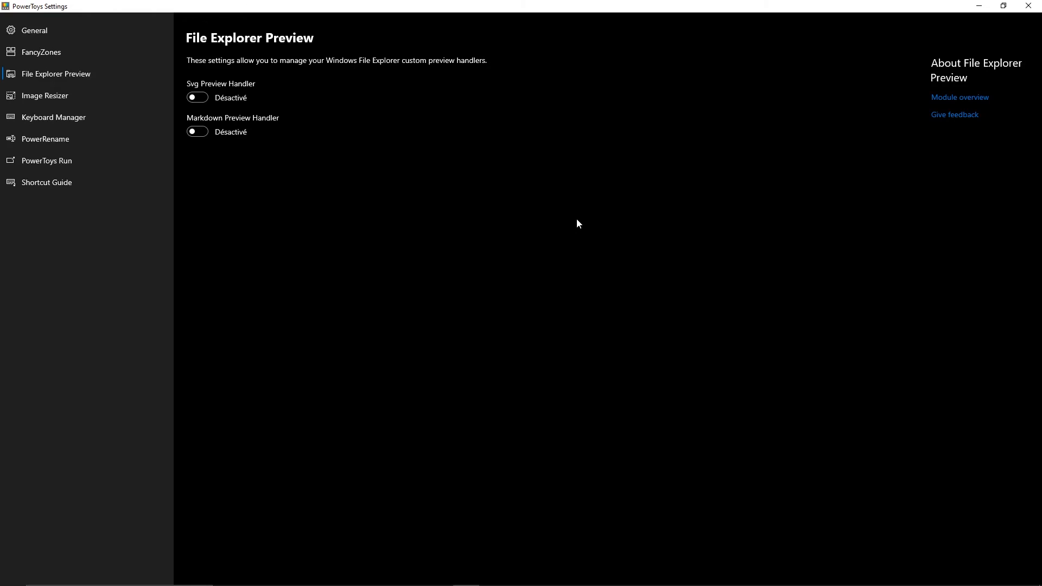
pyautogui.click(1028, 5)
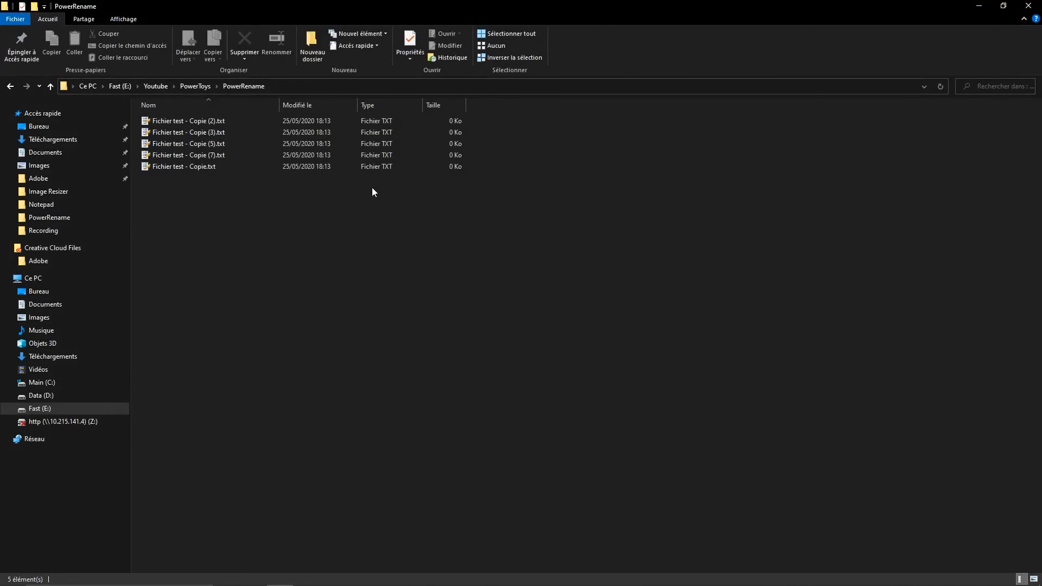
# Step: Show File Explorer's preview pane and preview text files in the PowerRename folder, including Fichier test - Copie (3).txt
pyautogui.click(122, 21)
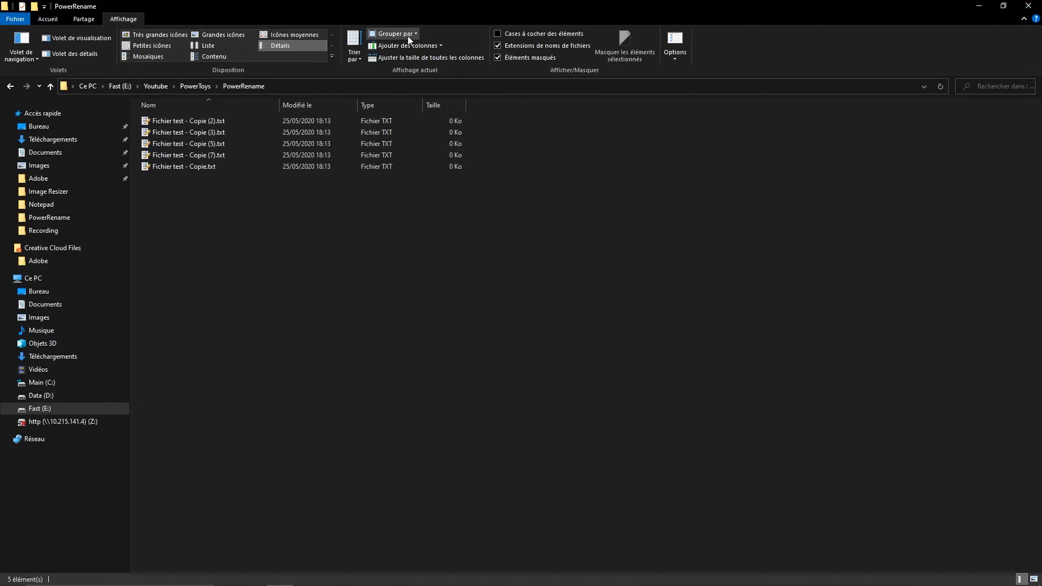
pyautogui.click(80, 39)
pyautogui.click(198, 122)
pyautogui.click(285, 181)
pyautogui.click(299, 130)
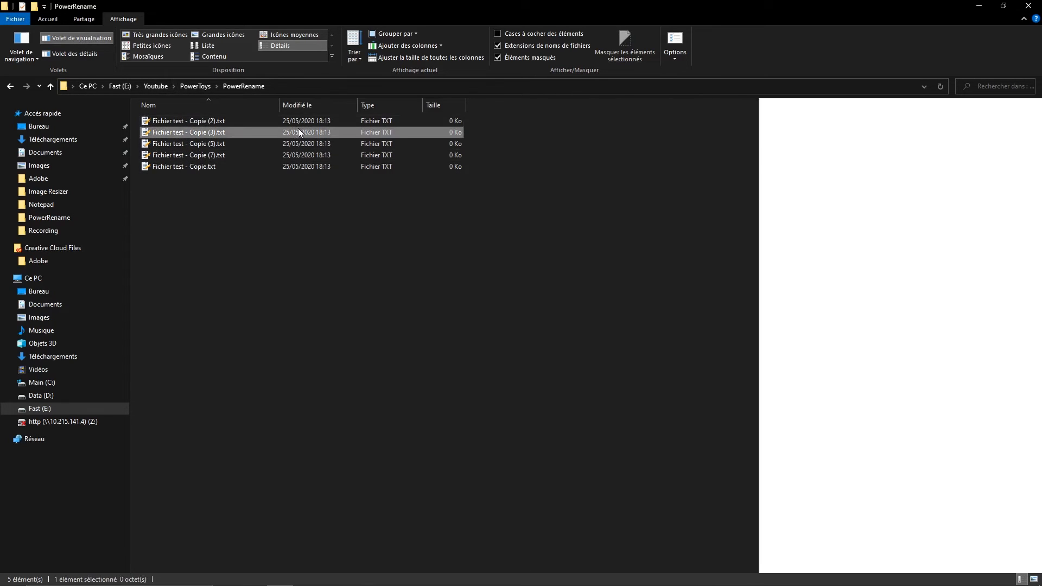
# Step: Preview background.jpg and ExampleIcon.png in the Image Resizer folder, and hide the preview pane
pyautogui.click(196, 87)
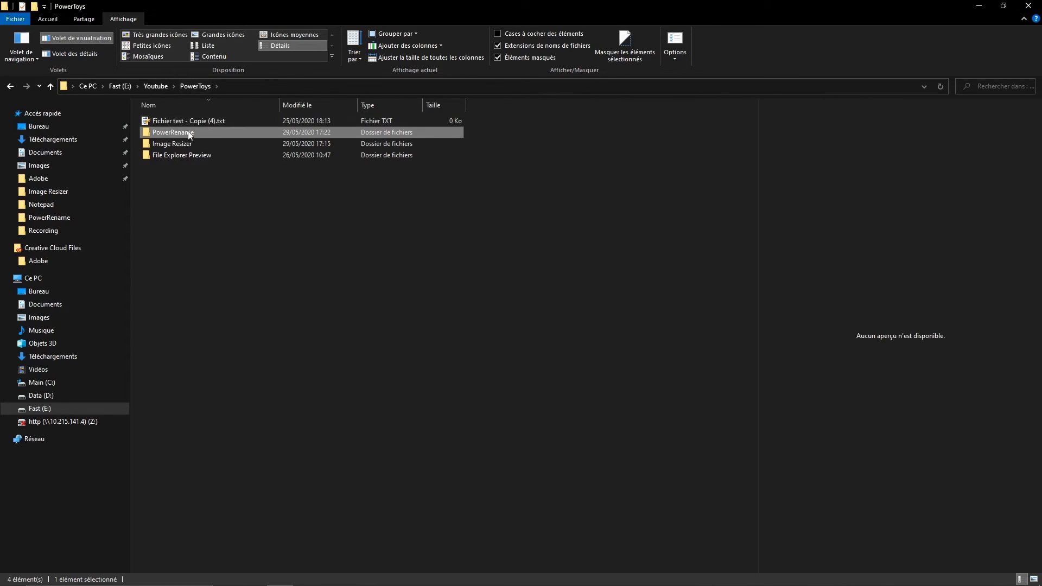
pyautogui.doubleClick(174, 139)
pyautogui.click(240, 146)
pyautogui.click(304, 147)
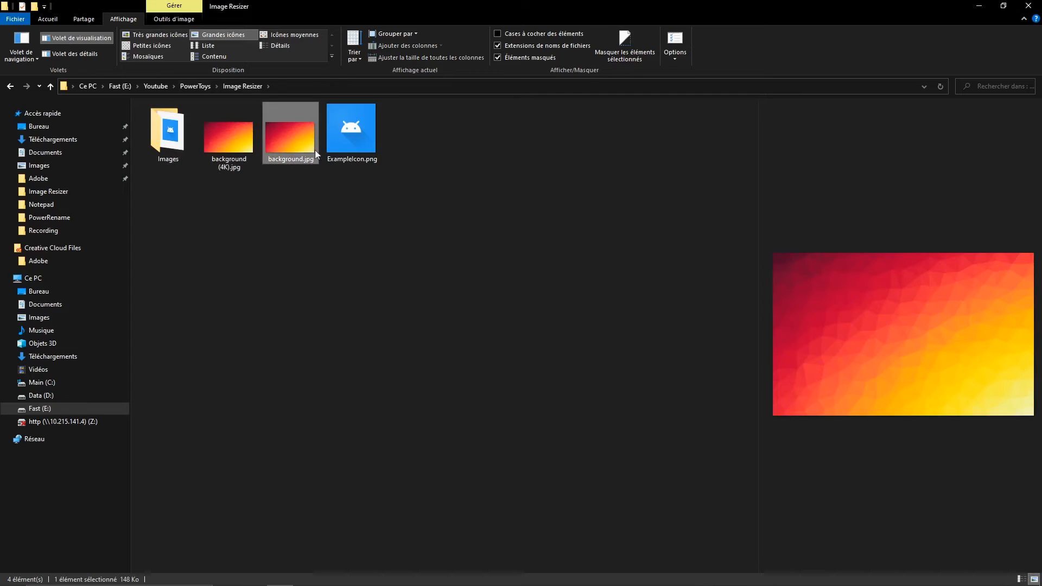
pyautogui.click(356, 141)
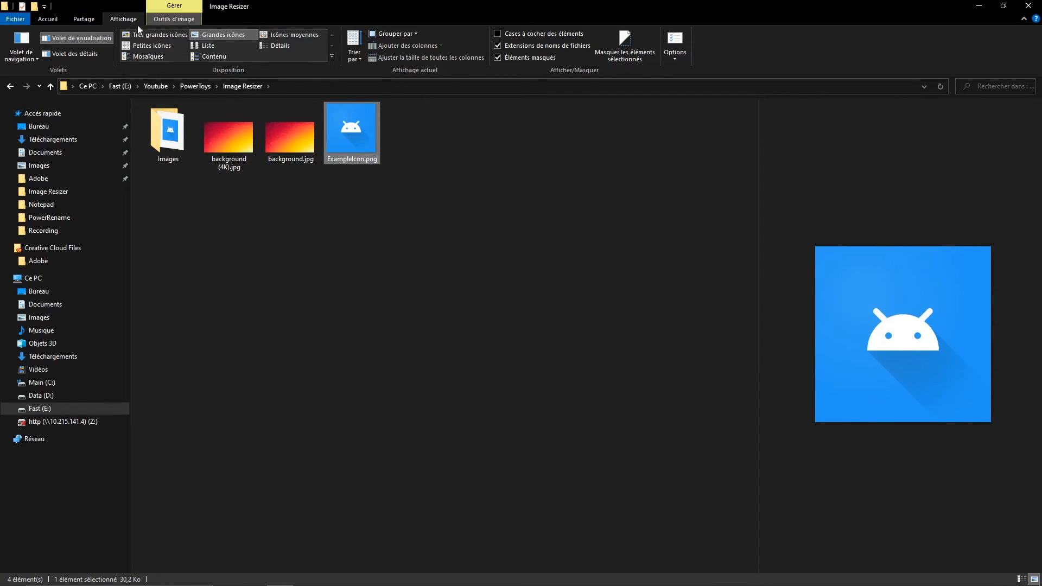
pyautogui.click(98, 37)
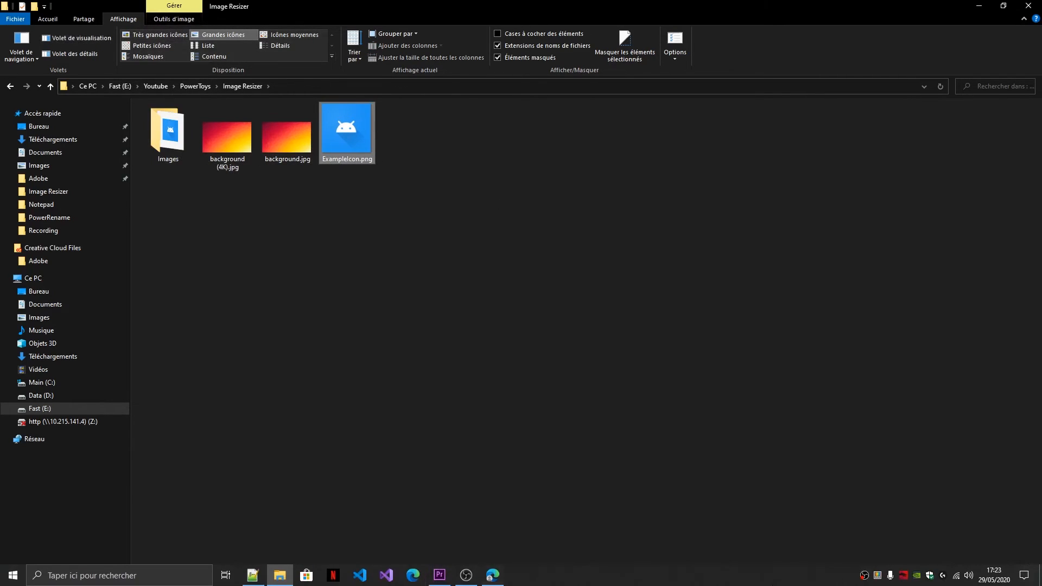
# Step: Reopen PowerToys Settings in a maximized window and display the PowerToys Run settings
pyautogui.rightClick(877, 576)
pyautogui.click(869, 559)
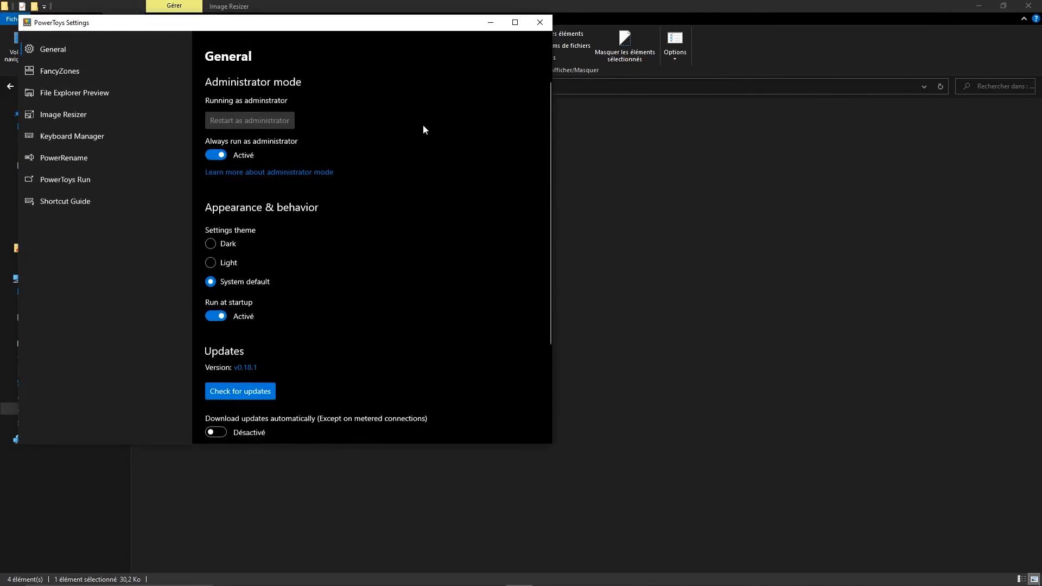
pyautogui.click(516, 22)
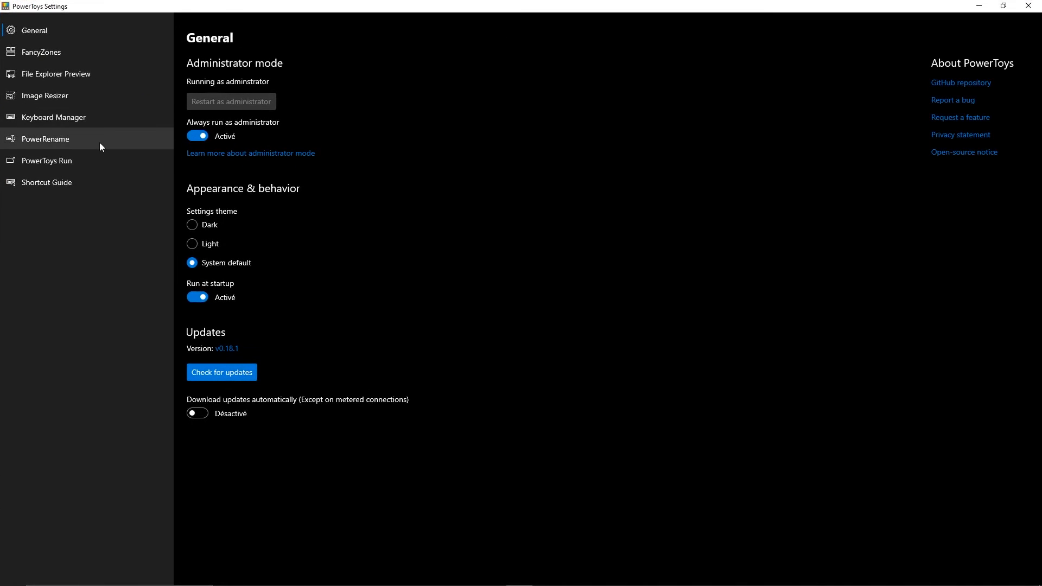
pyautogui.click(43, 160)
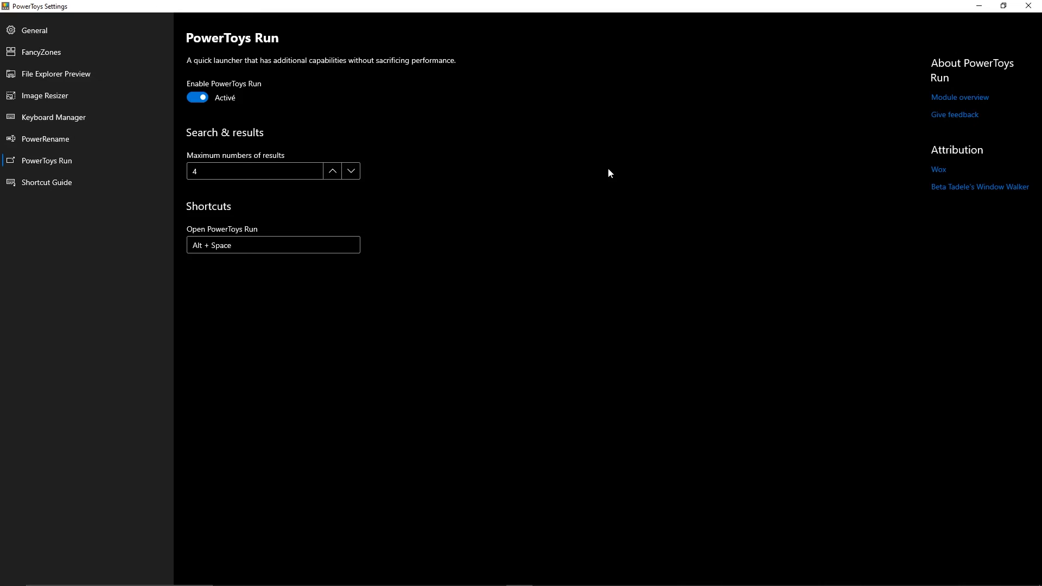
# Step: Open and dismiss the Windows Run dialog for comparison, and launch PowerToys Run to search for "reged"
pyautogui.press('super+r')
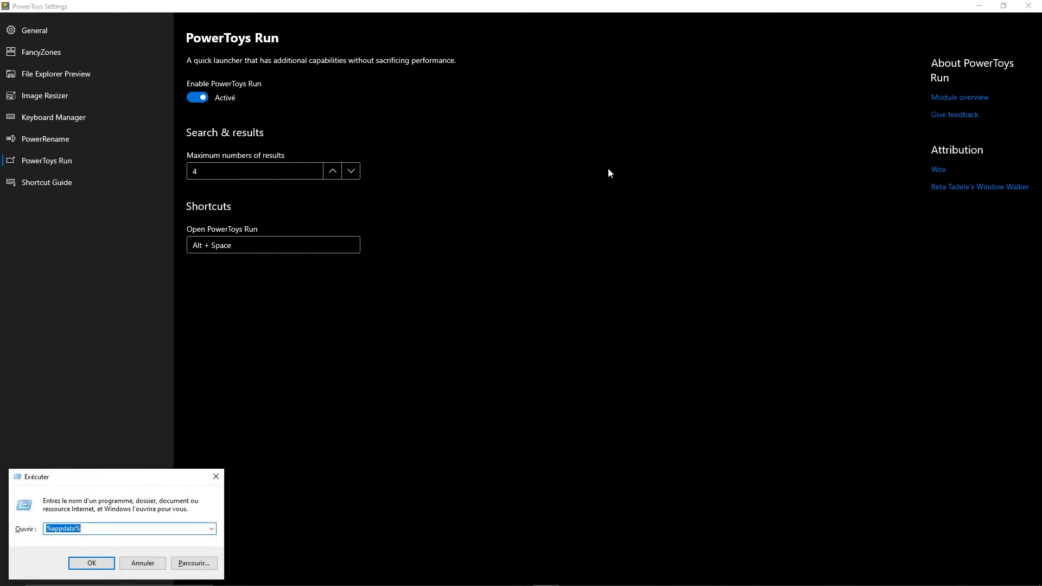
pyautogui.click(215, 477)
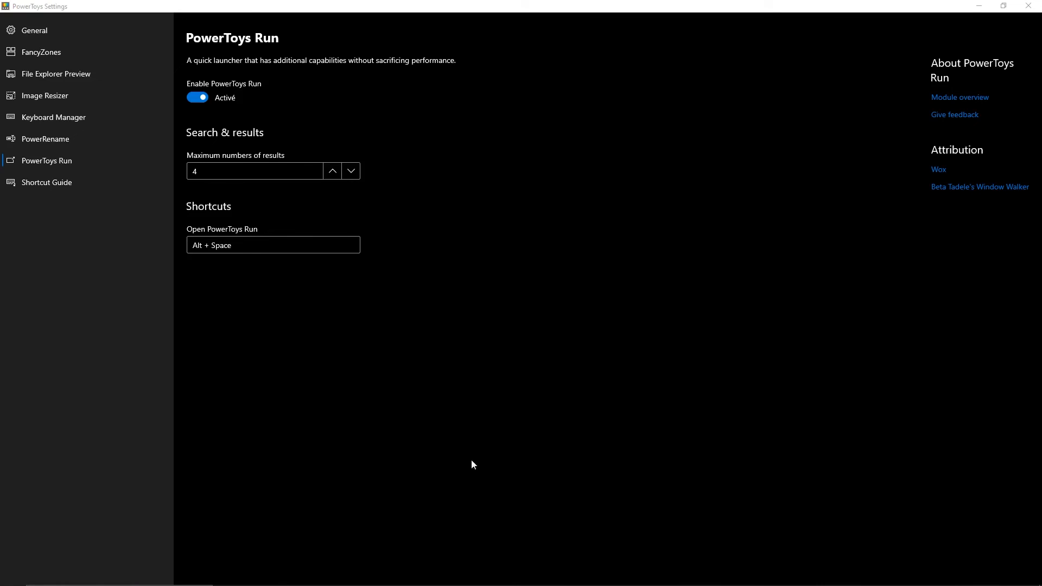
pyautogui.hotkey('alt', 'space')
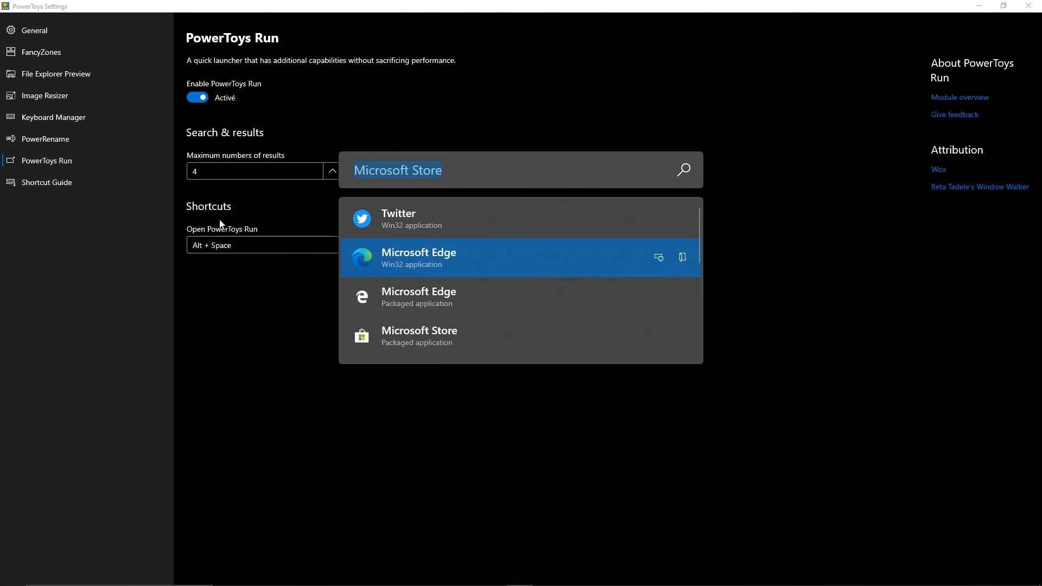
pyautogui.click(504, 169)
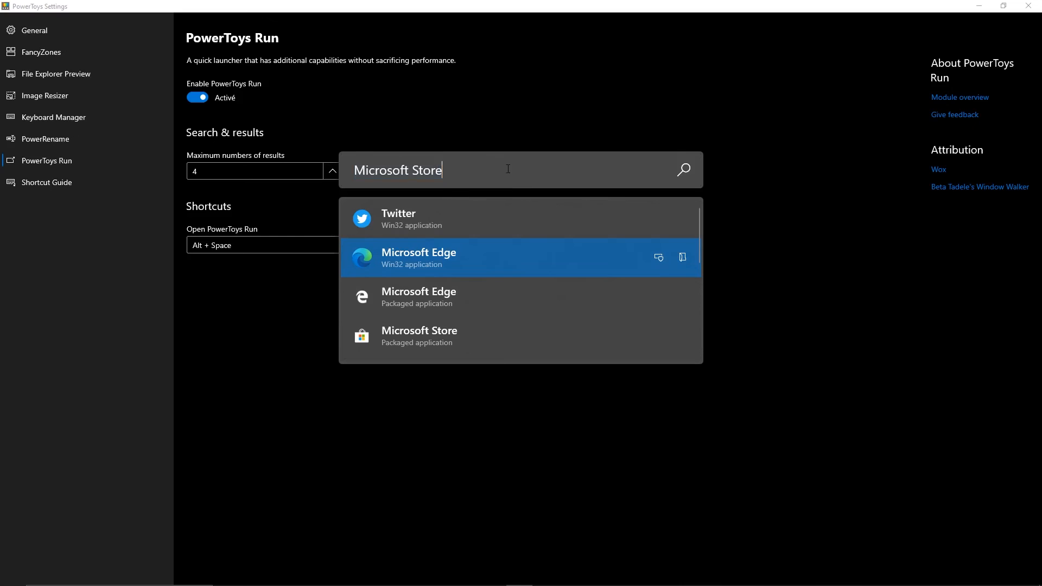
pyautogui.scroll(-3, 495, 256)
pyautogui.scroll(3, 496, 259)
pyautogui.hotkey('ctrl', 'a')
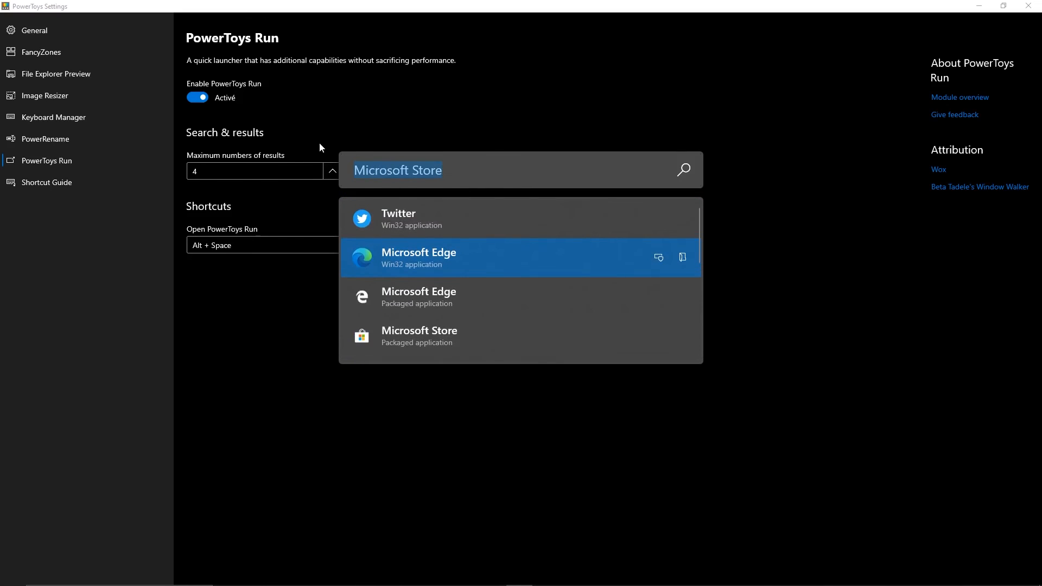
pyautogui.write('reged')
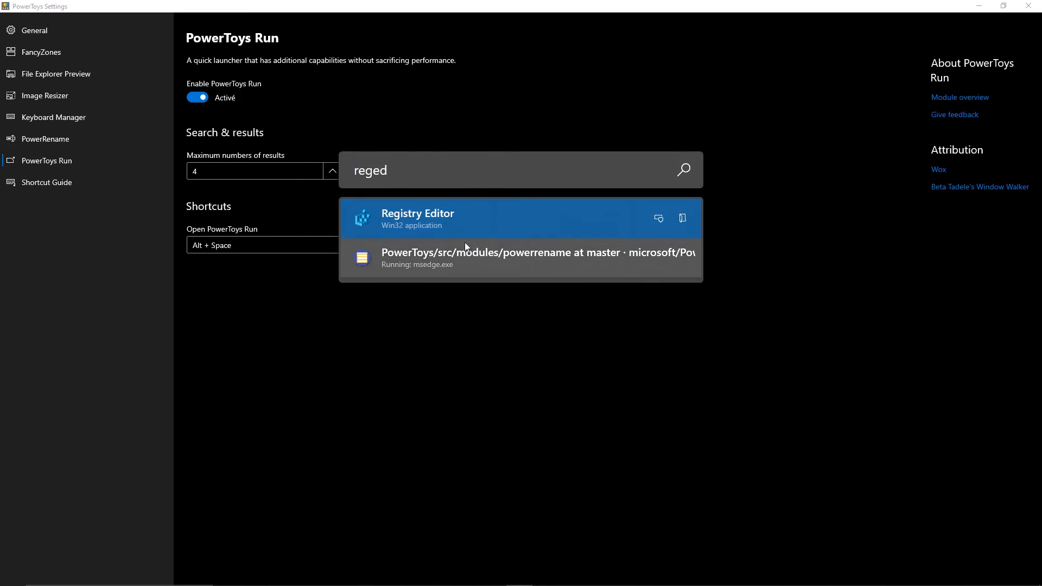
# Step: Search PowerToys Run for "microsoft" and browse through the list of results
pyautogui.hotkey('ctrl', 'a')
pyautogui.write('micro')
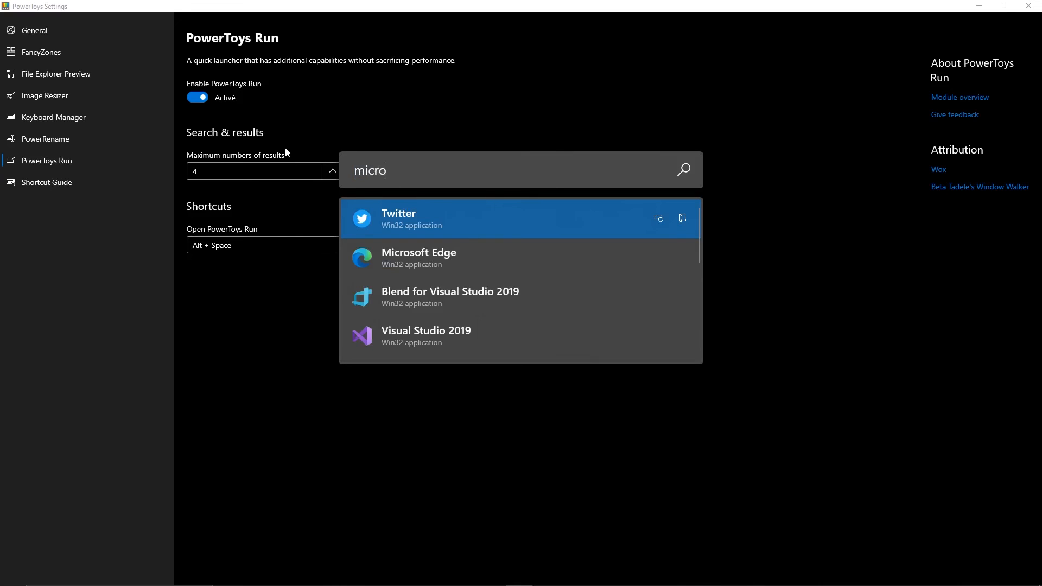
pyautogui.write('soft')
pyautogui.scroll(-3, 549, 265)
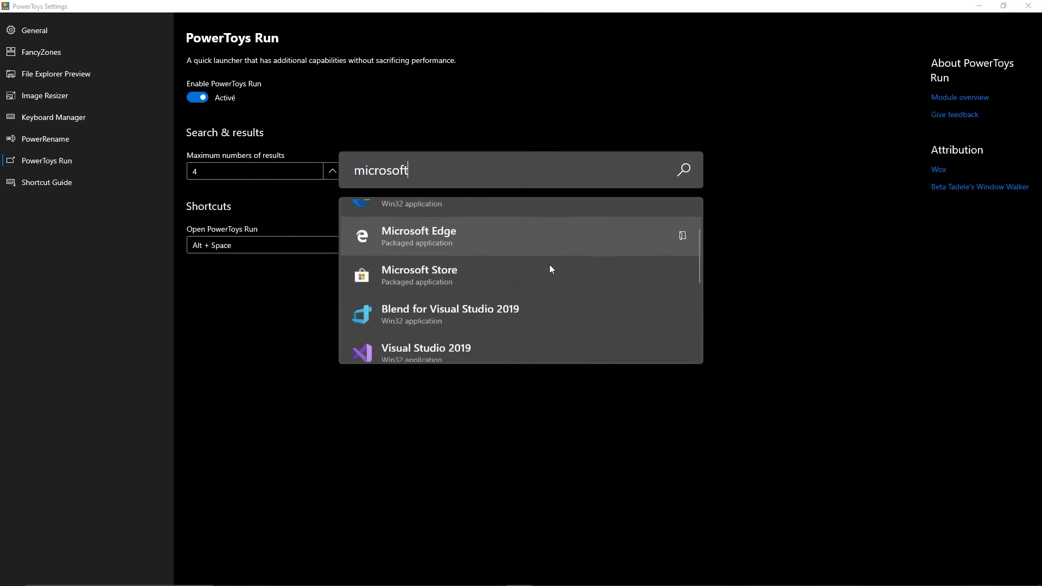
pyautogui.scroll(-2, 539, 293)
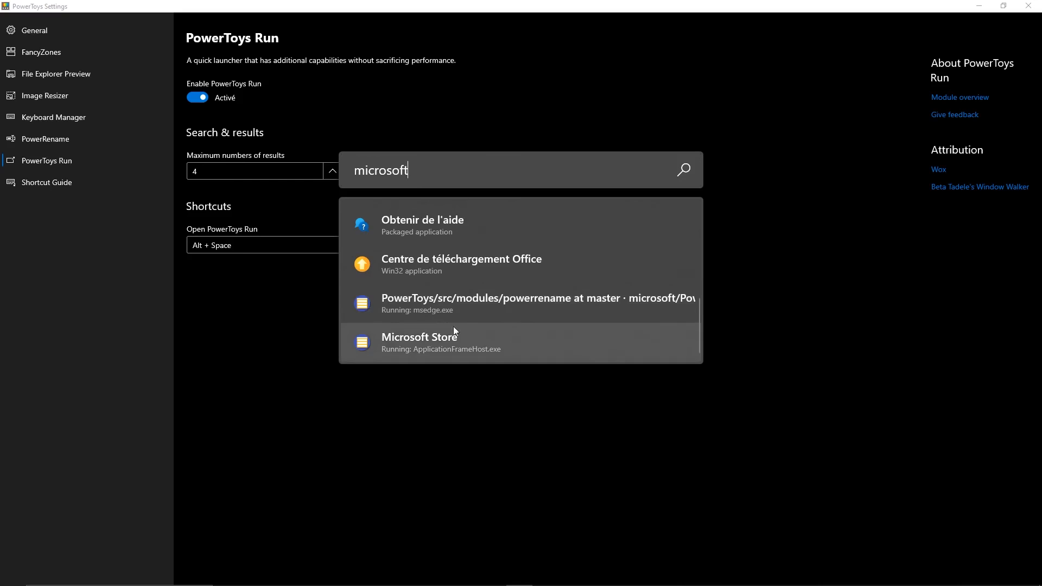
pyautogui.scroll(8, 456, 271)
# Step: Search PowerToys Run for "google" and reposition the launcher window on the screen
pyautogui.moveTo(383, 154); pyautogui.dragTo(307, 145)
pyautogui.write('google')
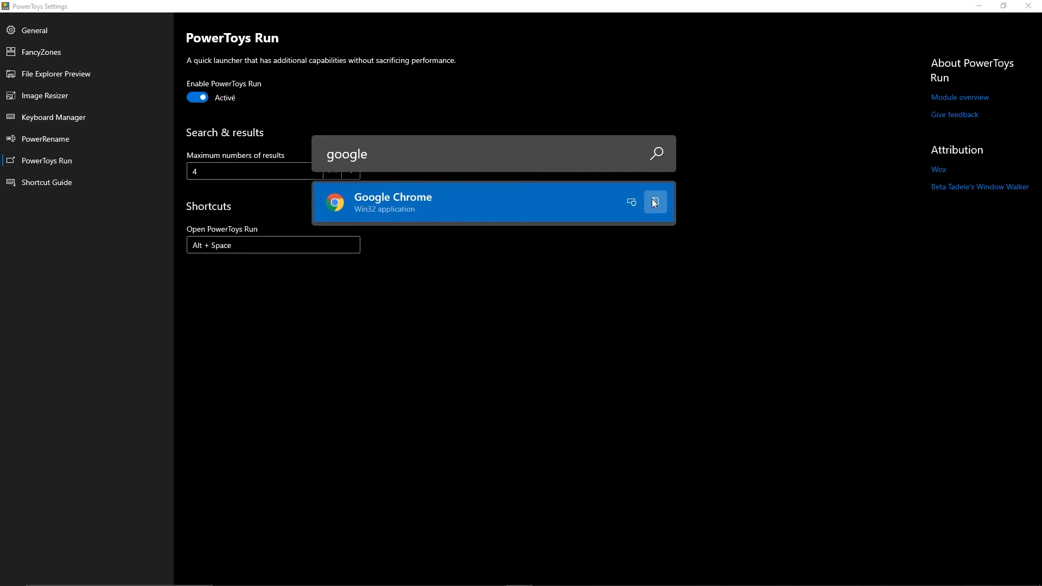
pyautogui.moveTo(455, 147); pyautogui.dragTo(559, 298)
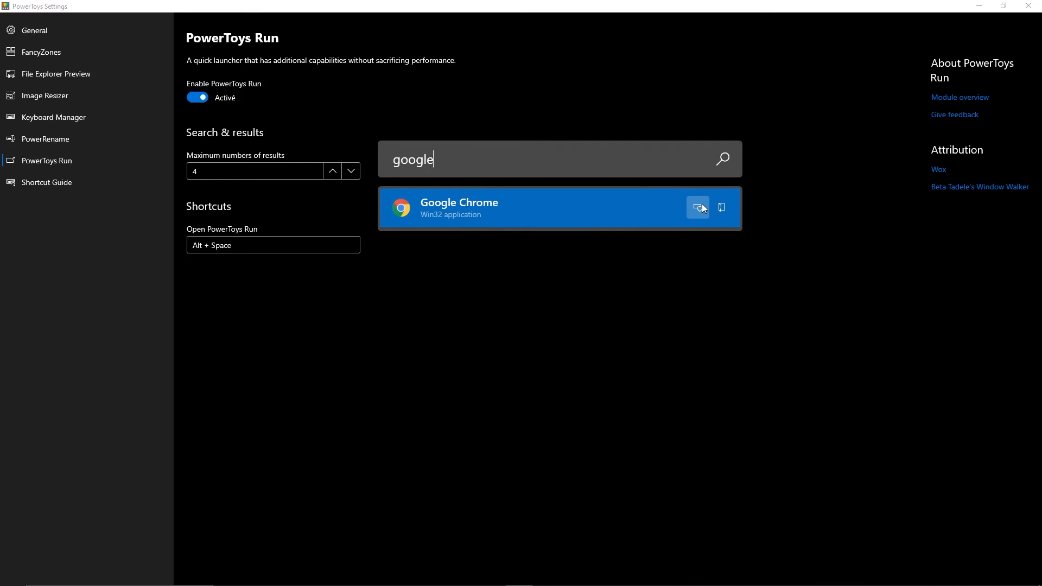
# Step: Replace the PowerToys Run query with "e" and with "cmd", browsing the results and repositioning the launcher
pyautogui.moveTo(591, 170); pyautogui.dragTo(342, 154)
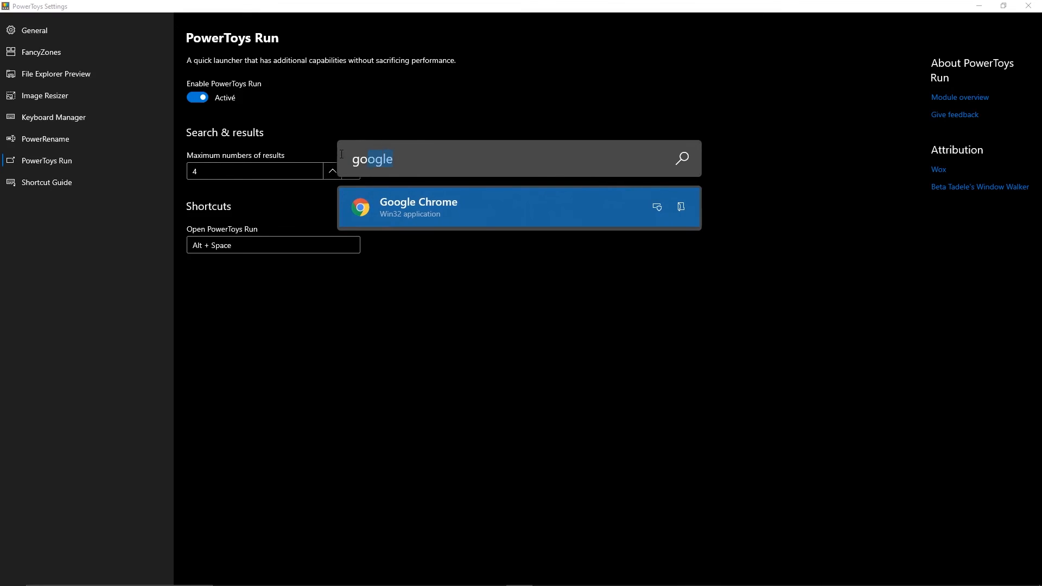
pyautogui.press('BackSpace')
pyautogui.write('e')
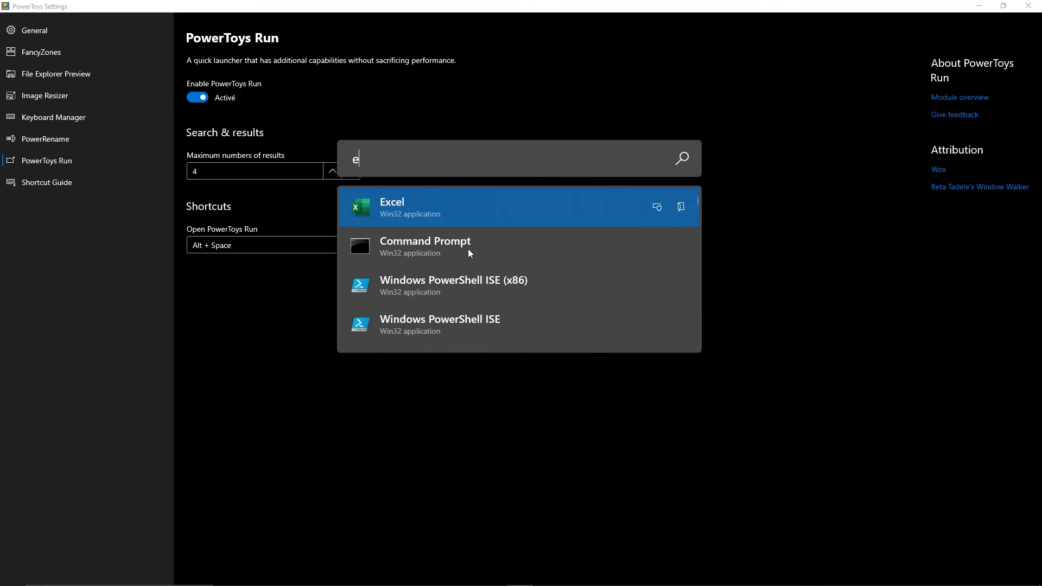
pyautogui.press('BackSpace')
pyautogui.write('cmd')
pyautogui.scroll(-5, 543, 293)
pyautogui.scroll(5, 561, 261)
pyautogui.moveTo(444, 128); pyautogui.dragTo(558, 229)
pyautogui.click(606, 186)
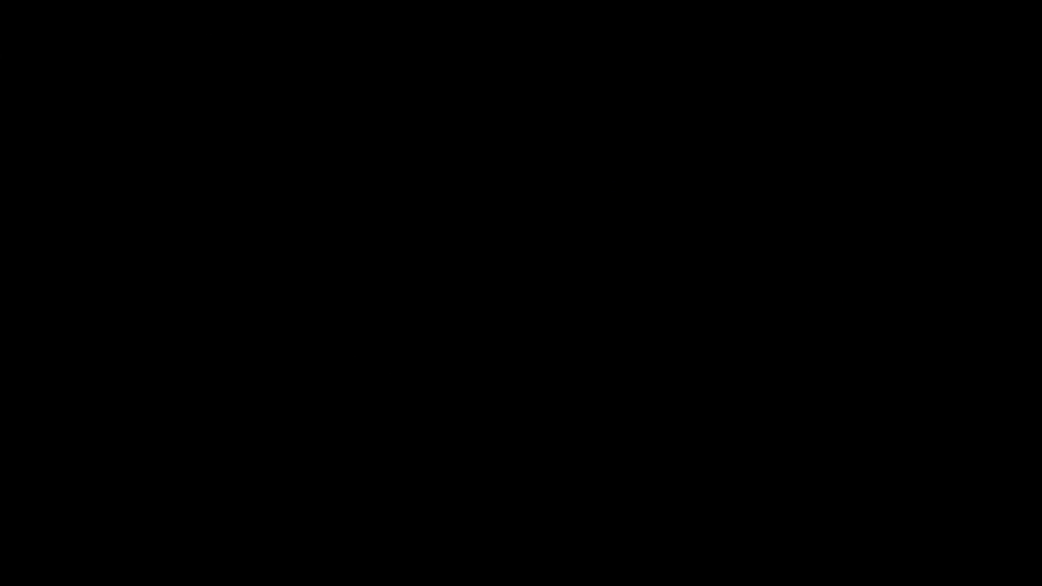